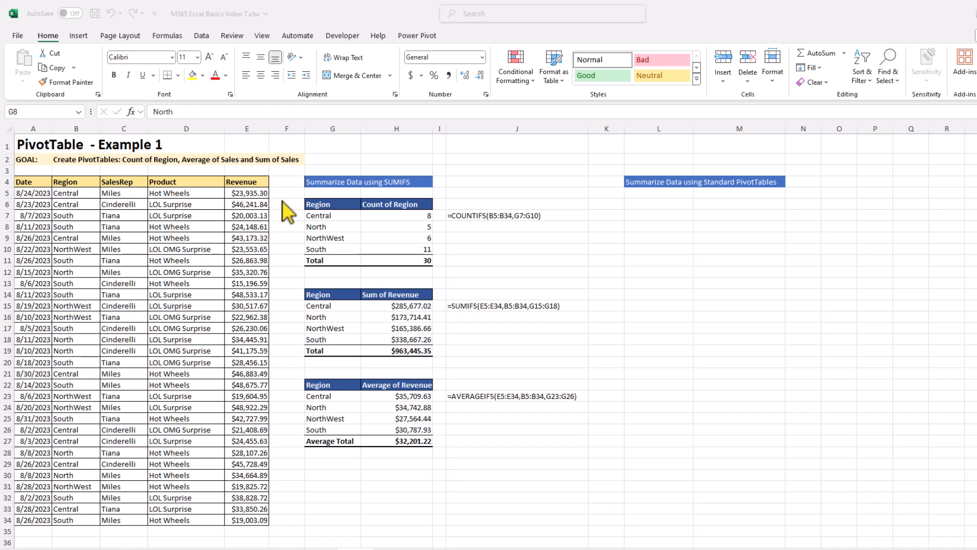
Delete the empty column F that separates the dataset from the SUMIFS summary tables
left_click(287, 124)
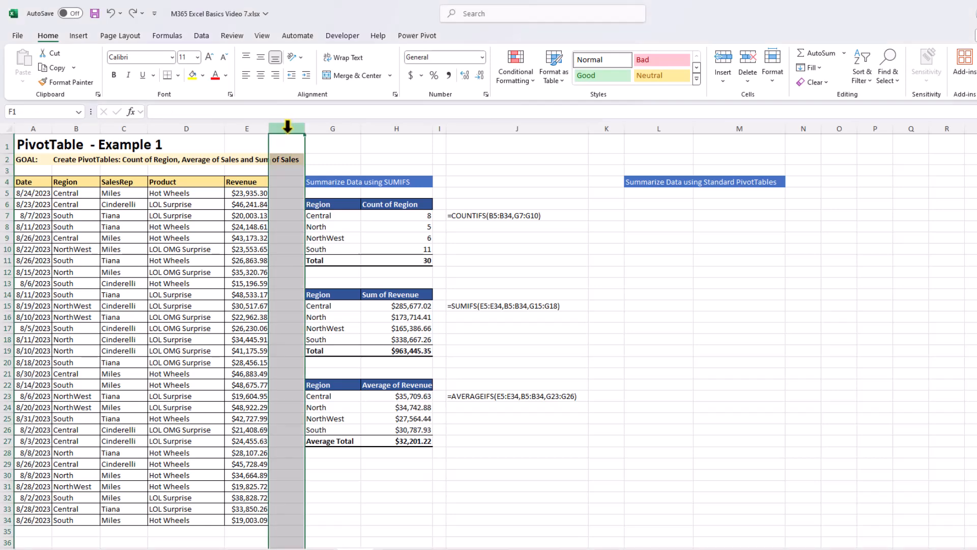
right_click(287, 124)
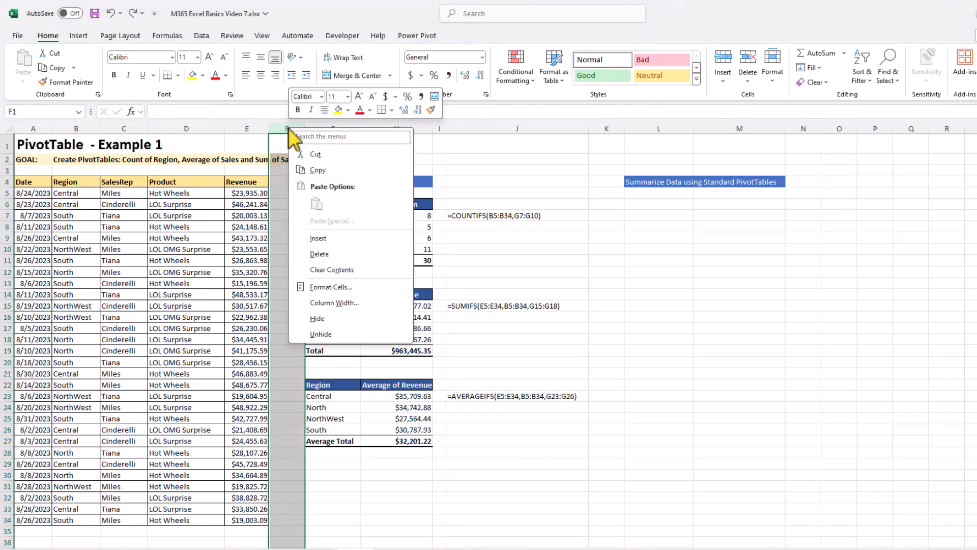
left_click(322, 254)
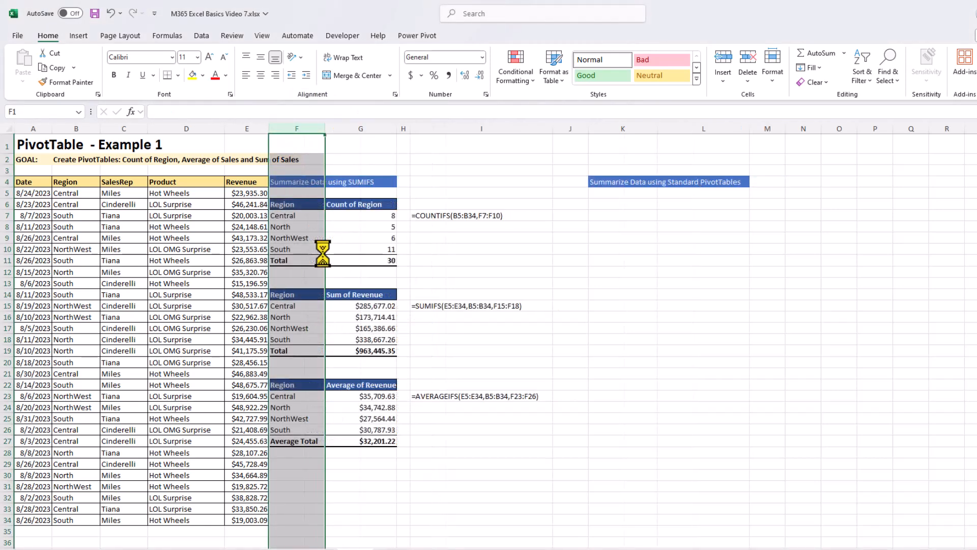
Try starting a PivotTable from the dataset without the separating column, and undo the deletion of column F
left_click(229, 251)
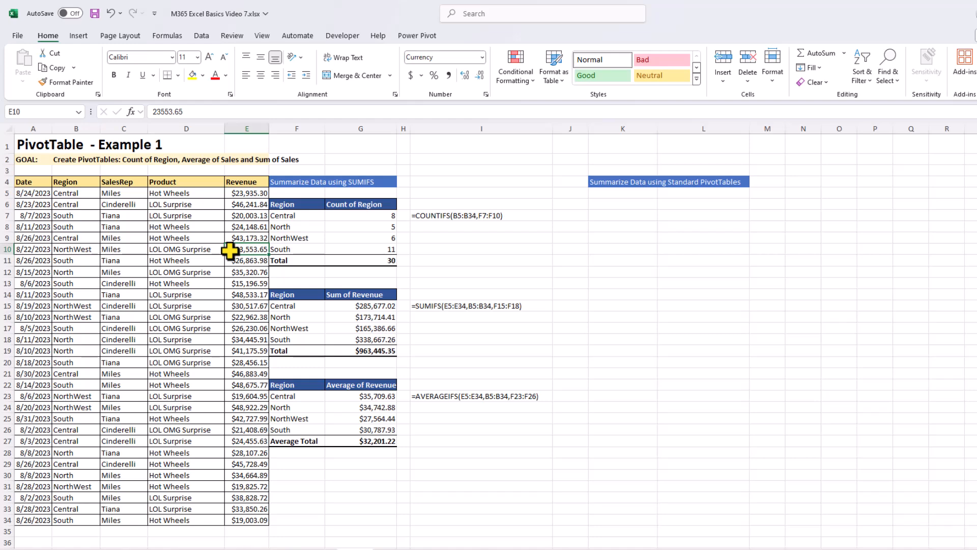
key("alt+n")
key("v")
key("t")
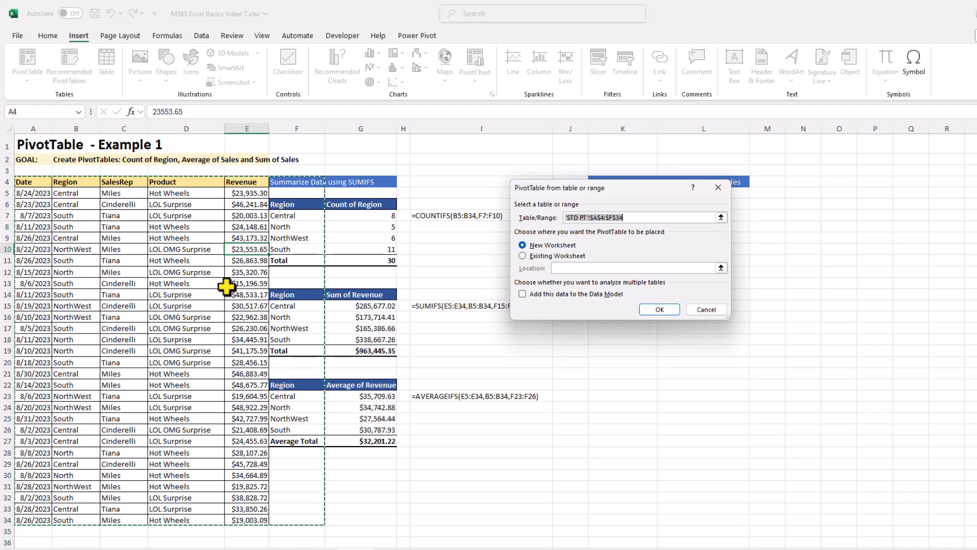
left_click(712, 312)
key("ctrl+z")
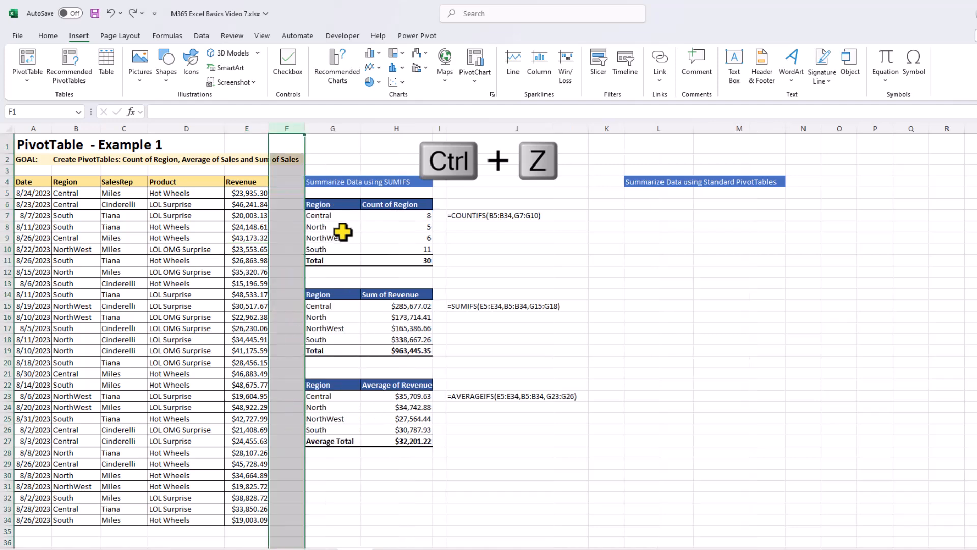
left_click(287, 247)
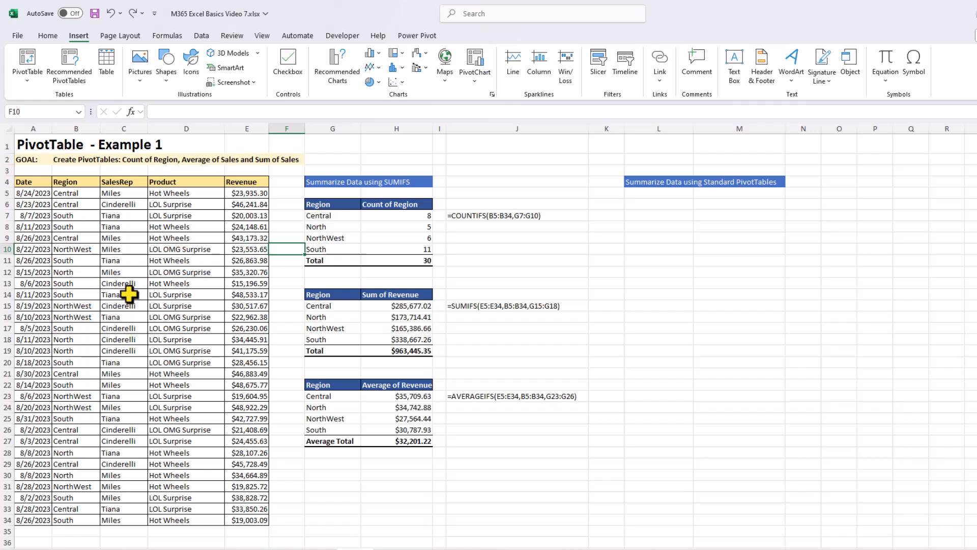
left_click(165, 270)
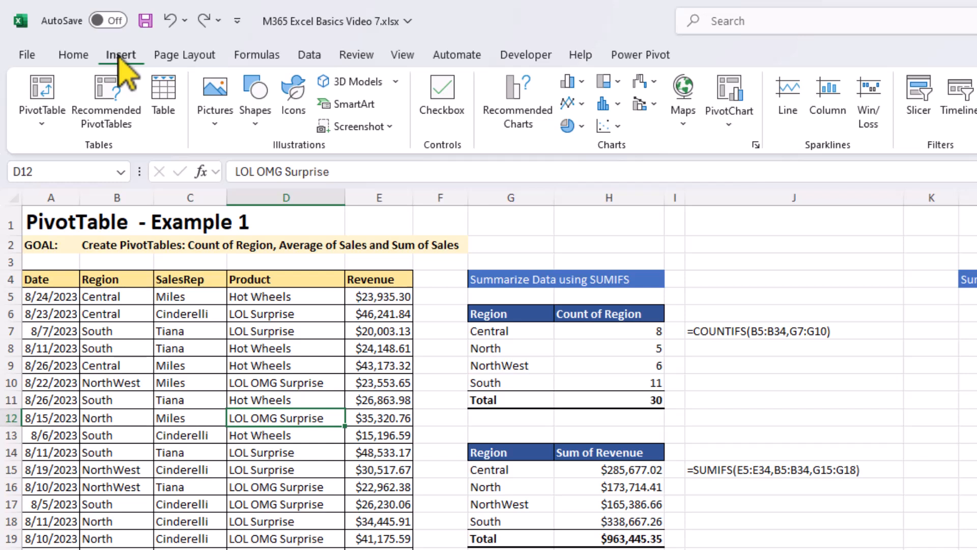
left_click(43, 125)
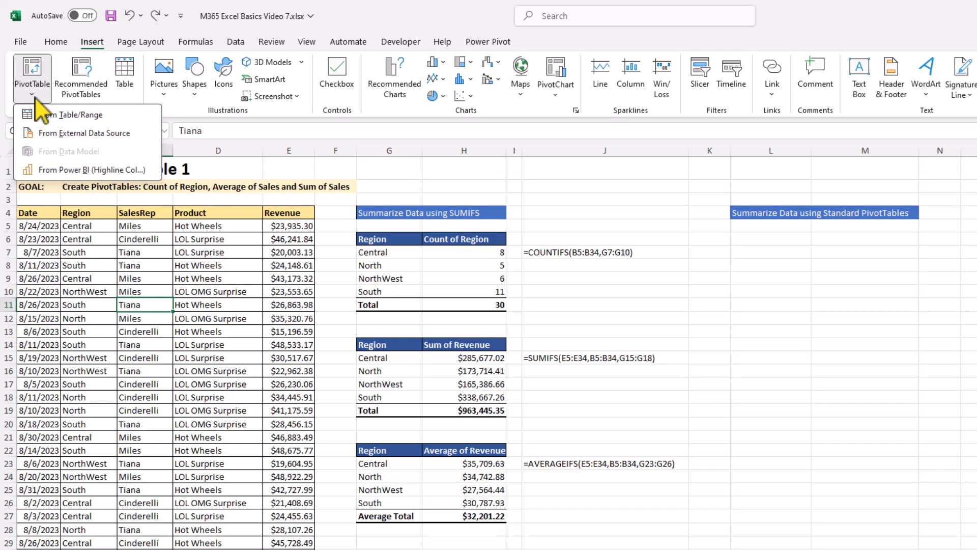
left_click(145, 304)
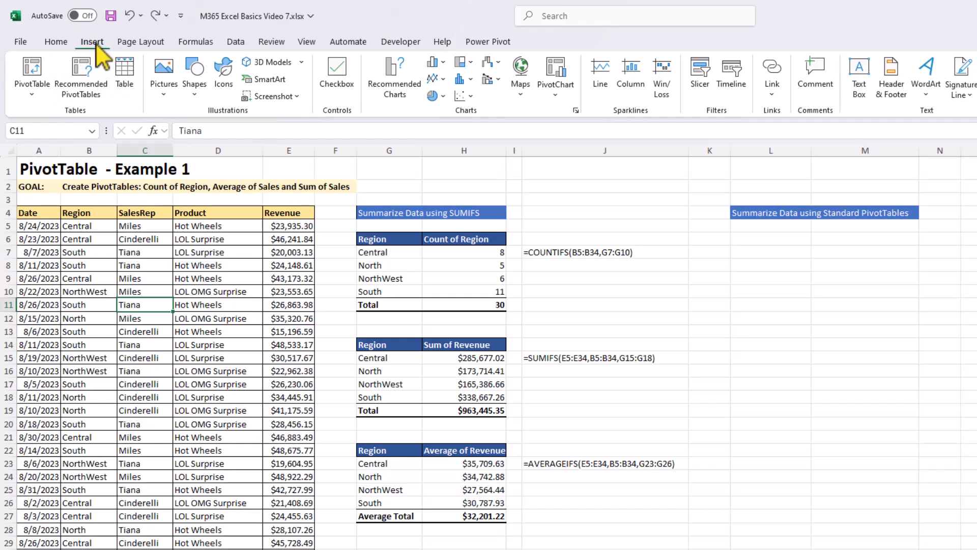
left_click(33, 94)
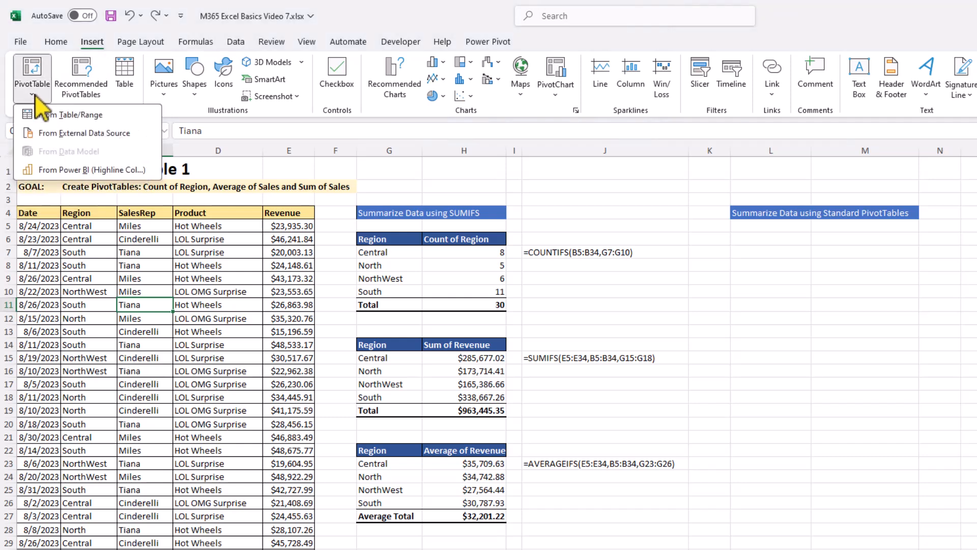
left_click(51, 116)
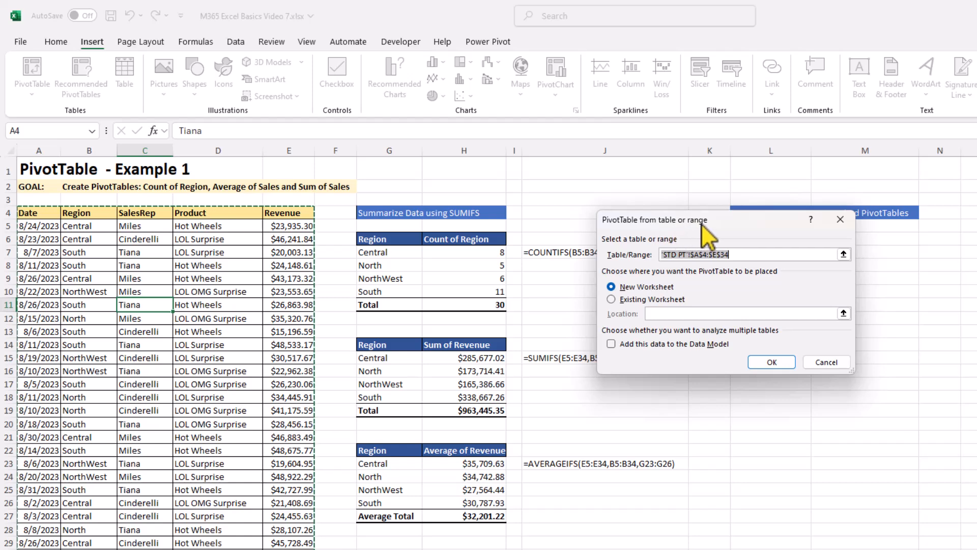
left_click(827, 361)
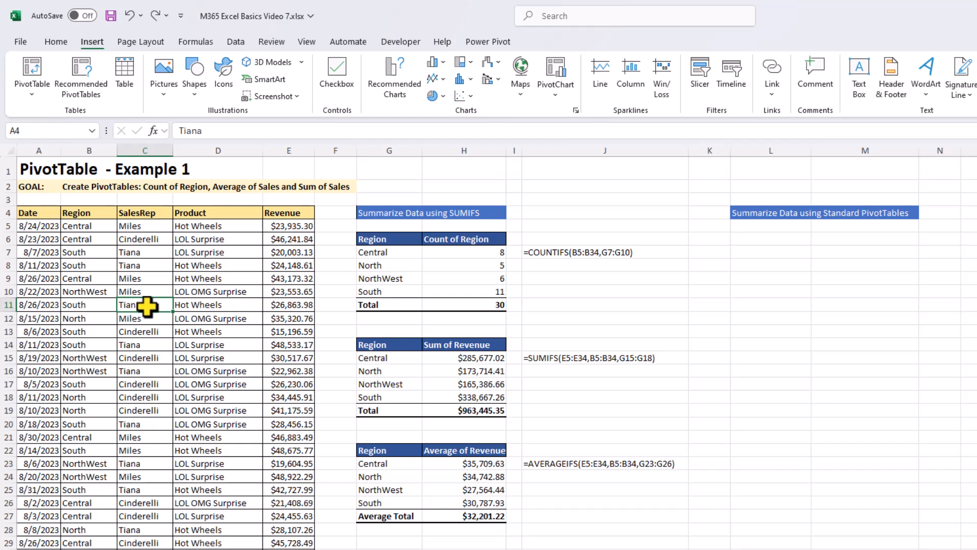
left_click(148, 308)
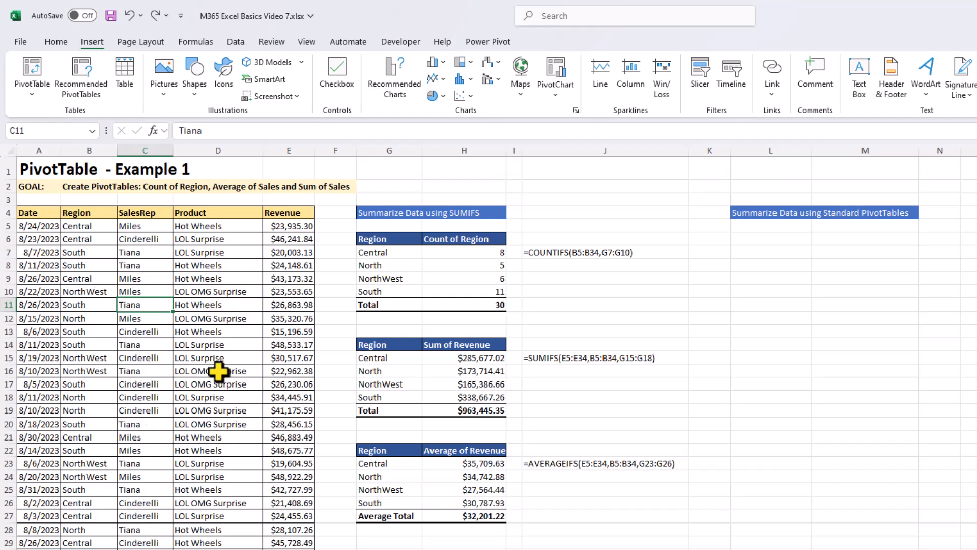
left_click(348, 319)
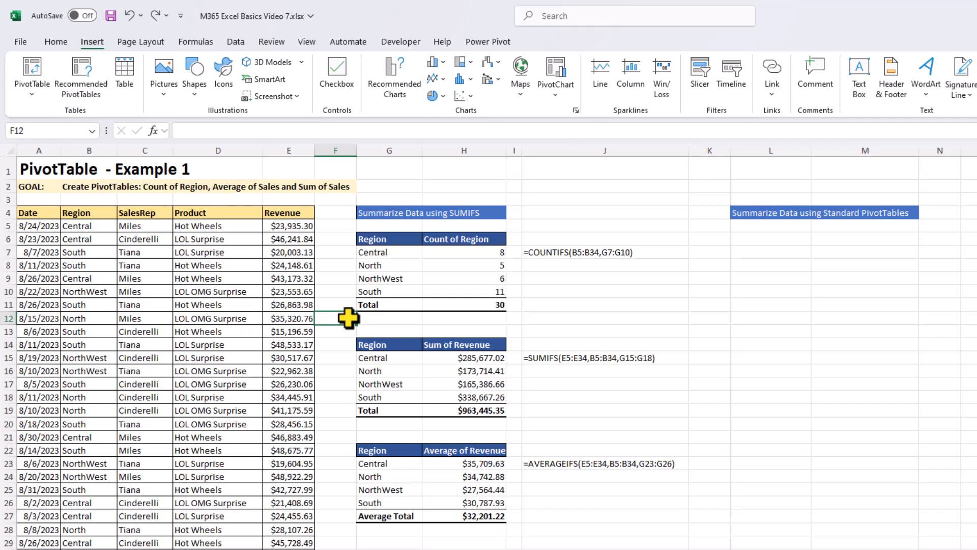
Insert a PivotTable from the dataset range A4:E34, placed on the existing worksheet at cell L6
left_click(151, 320)
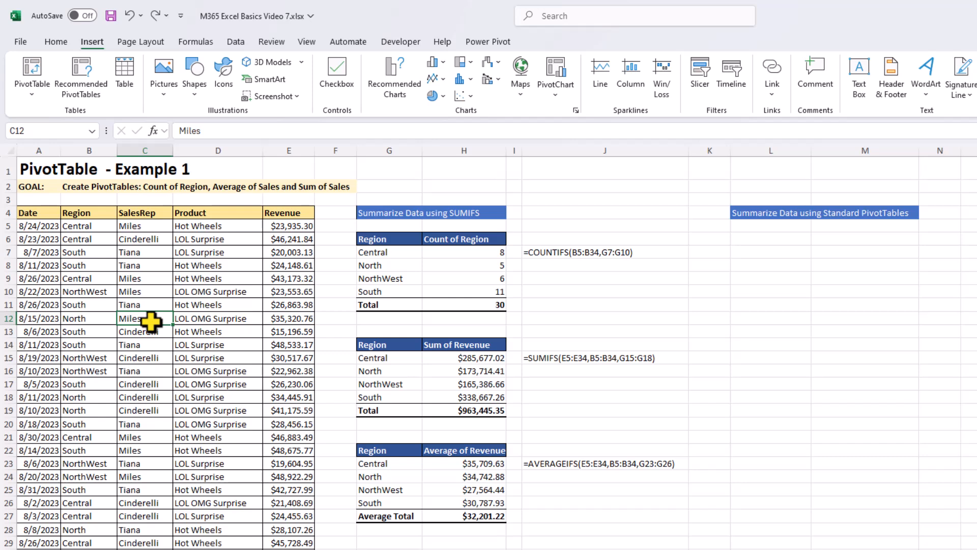
key("alt")
key("n")
key("v")
key("t")
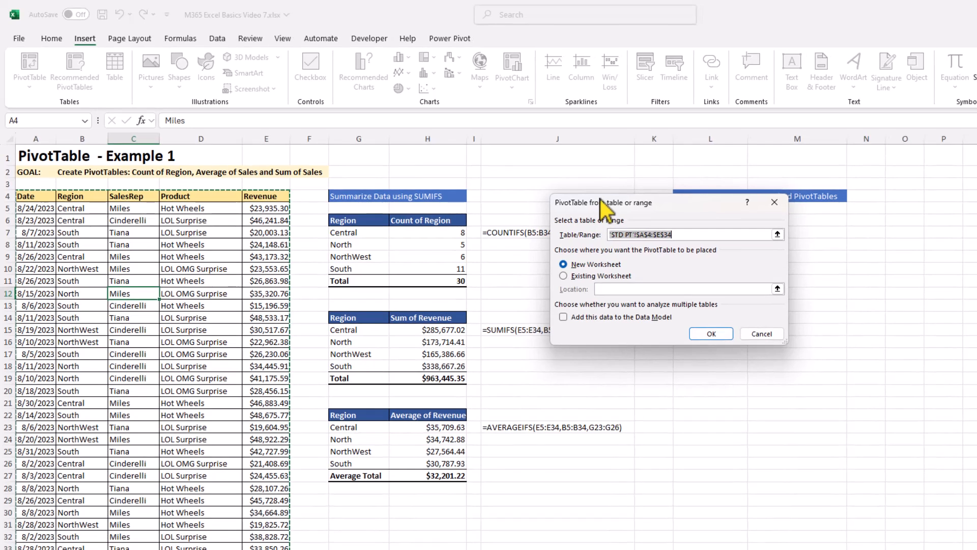
left_click_drag(600, 201, 719, 236)
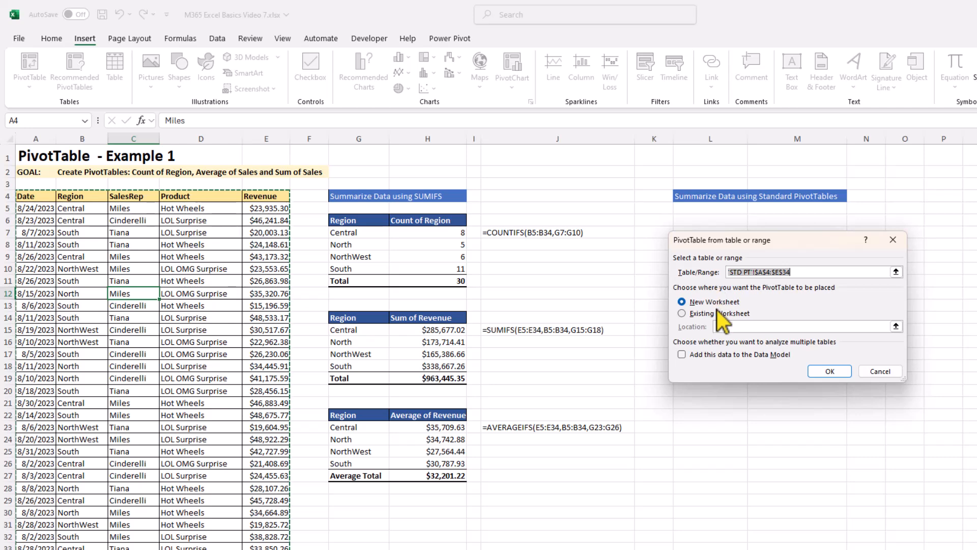
left_click(683, 314)
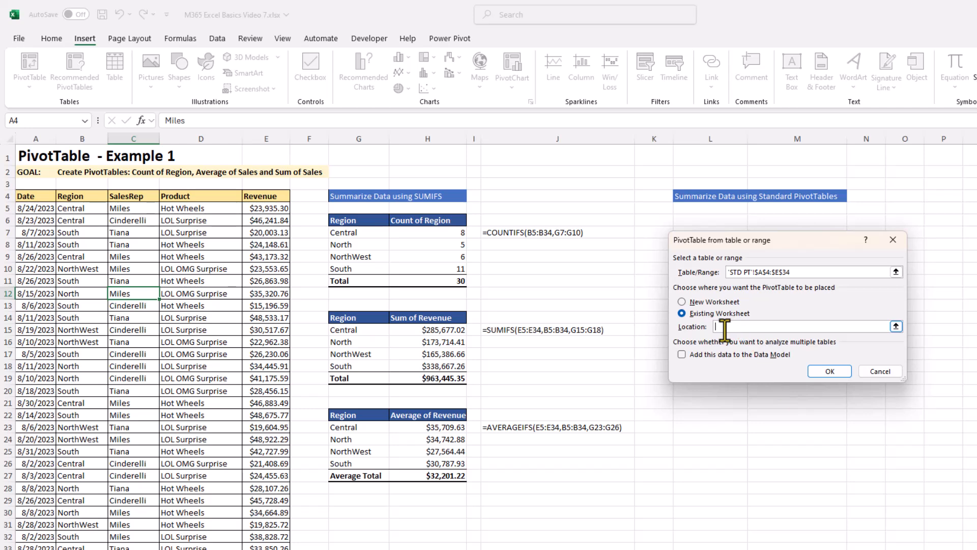
left_click_drag(775, 242, 765, 284)
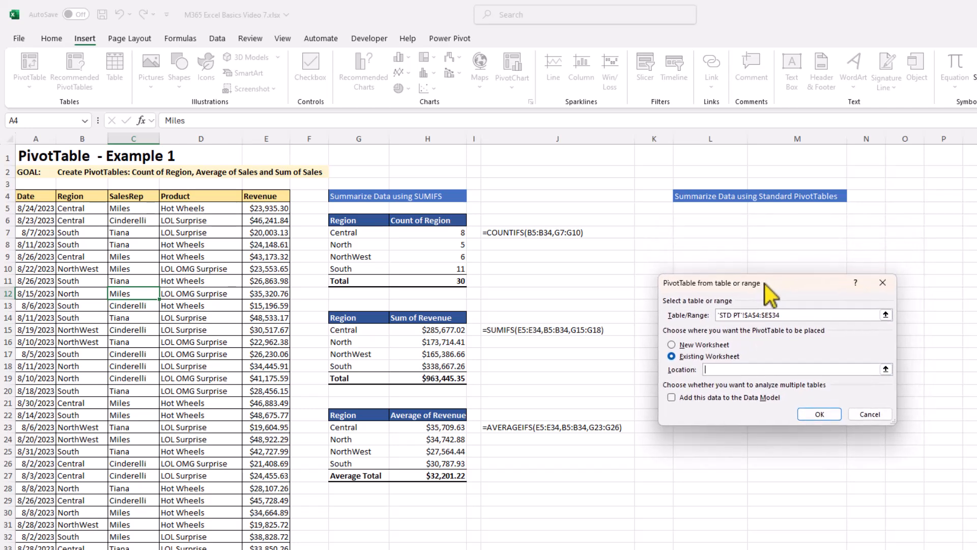
left_click(710, 219)
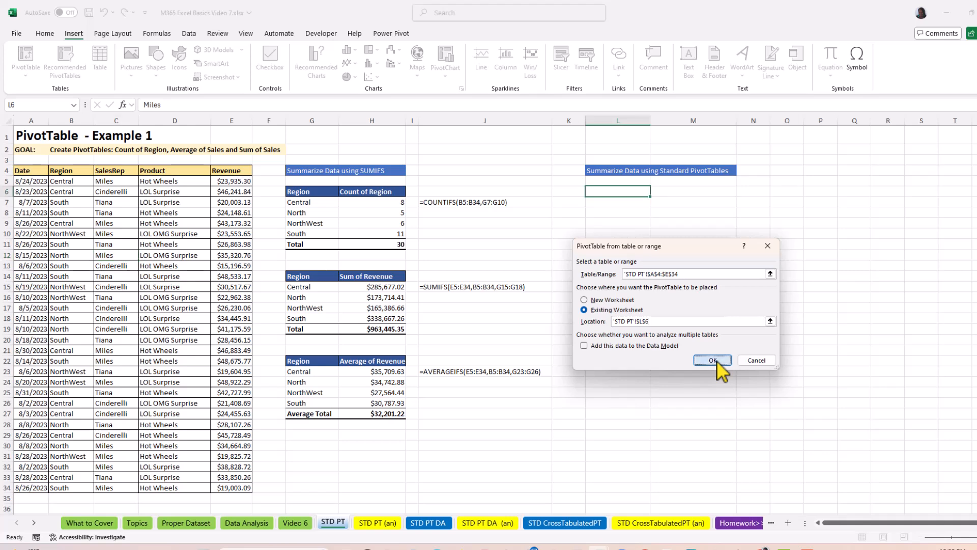
left_click(713, 360)
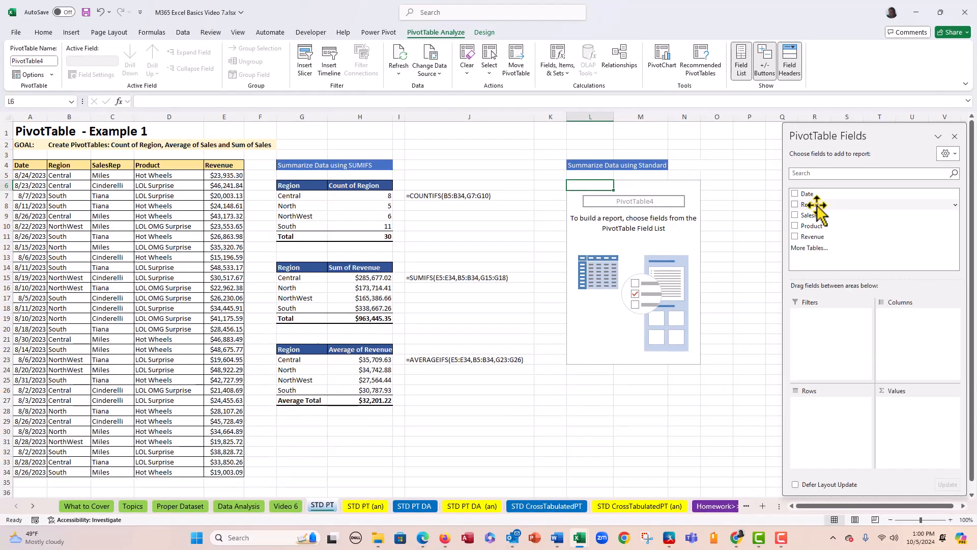
Add the Region field to both the Rows and Values areas to count records per region
left_click_drag(816, 206, 828, 422)
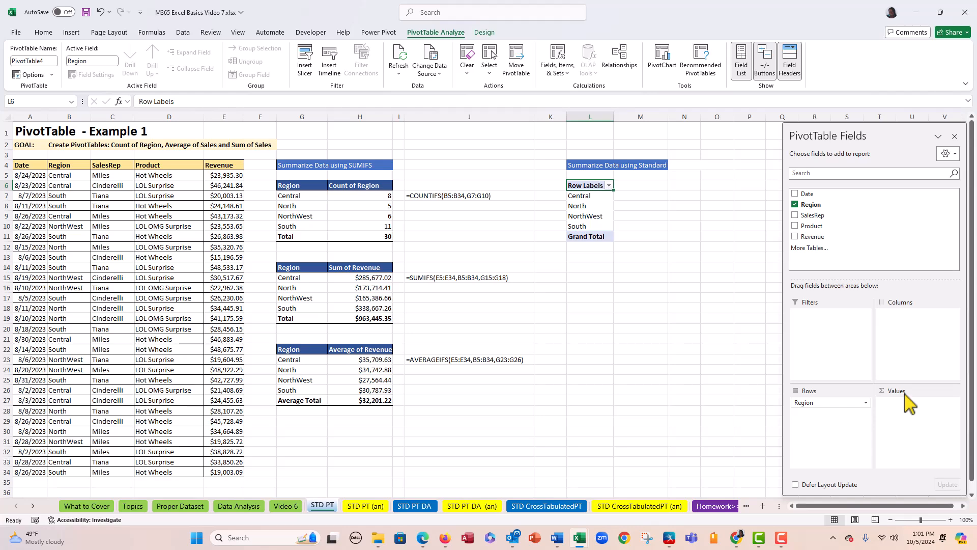
left_click_drag(797, 204, 906, 416)
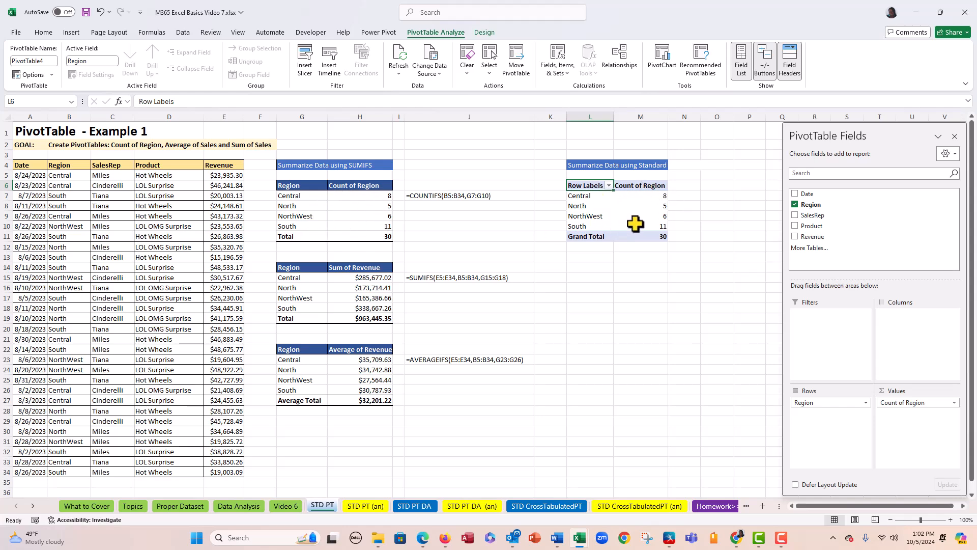
mouse_move(635, 224)
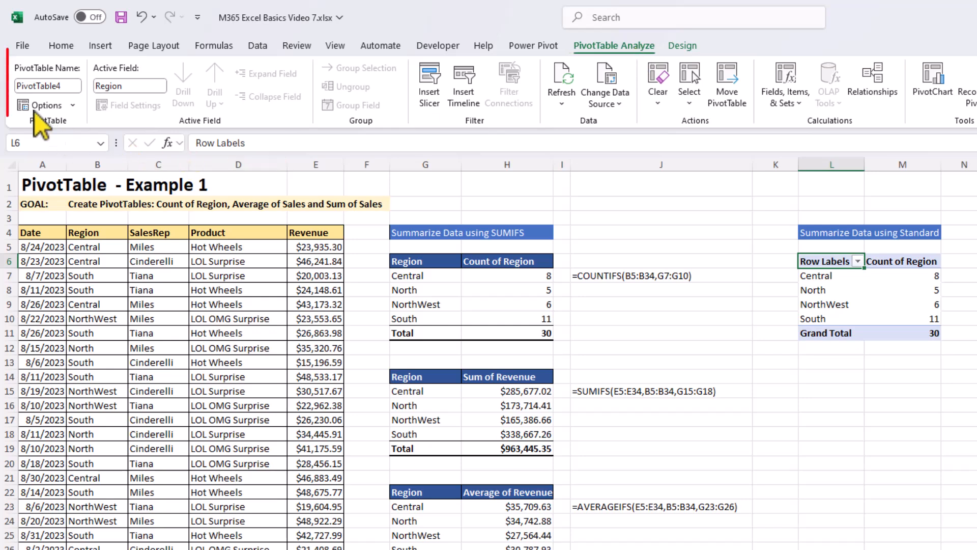
Rename the PivotTable as RegionCount
left_click(28, 86)
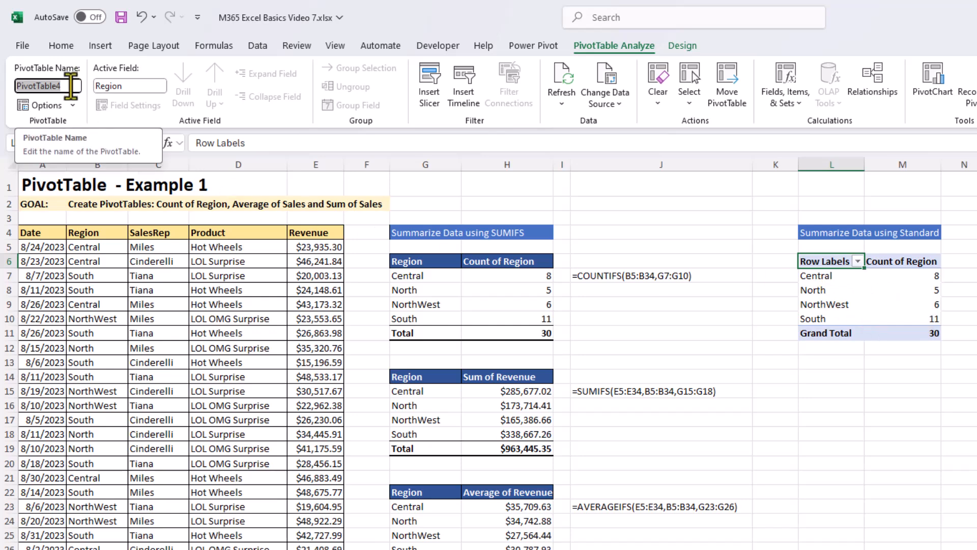
type("R")
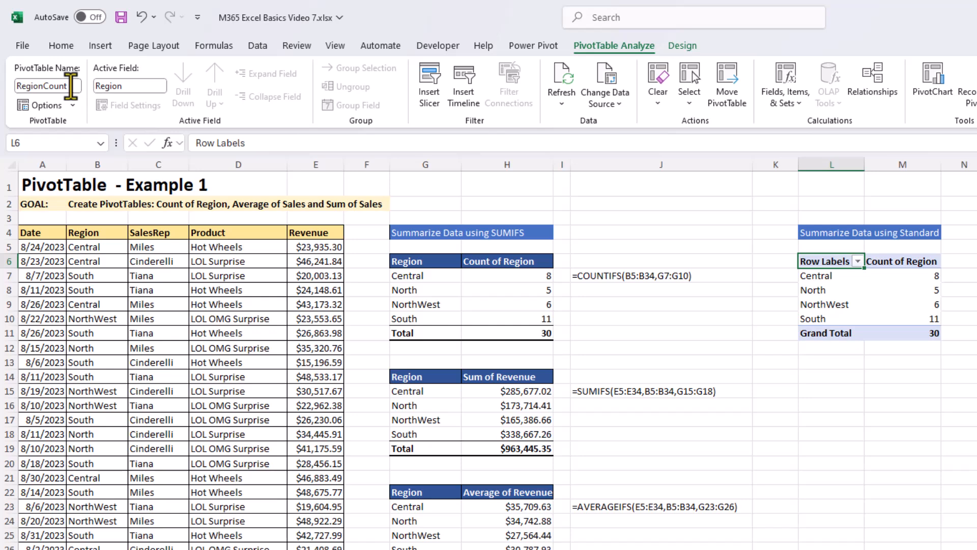
type("egionCount")
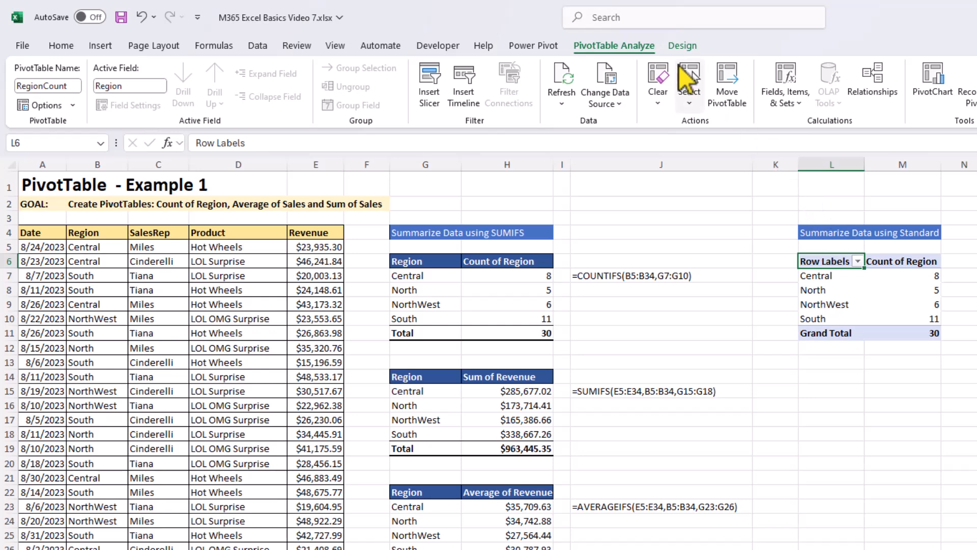
Set the report layout of the region count PivotTable to Tabular Form
left_click(683, 47)
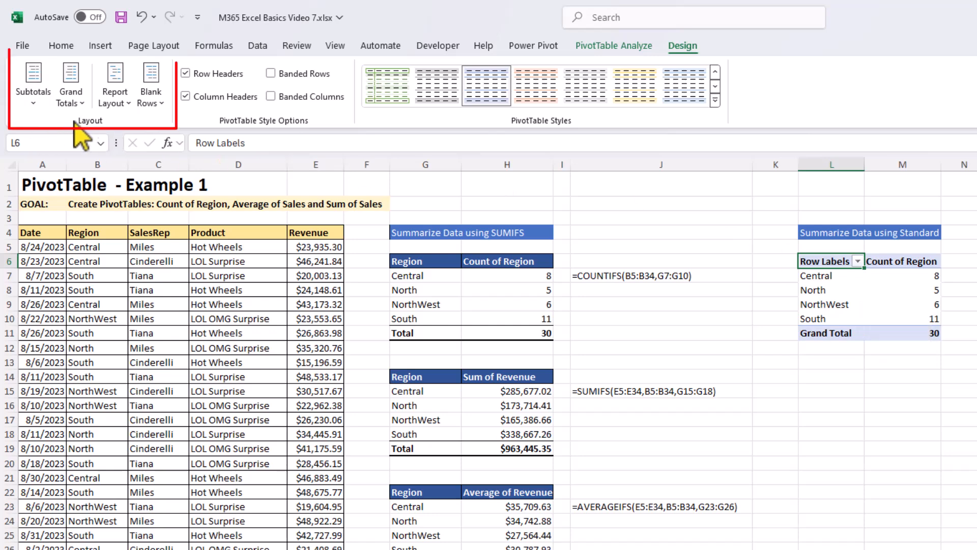
left_click(127, 103)
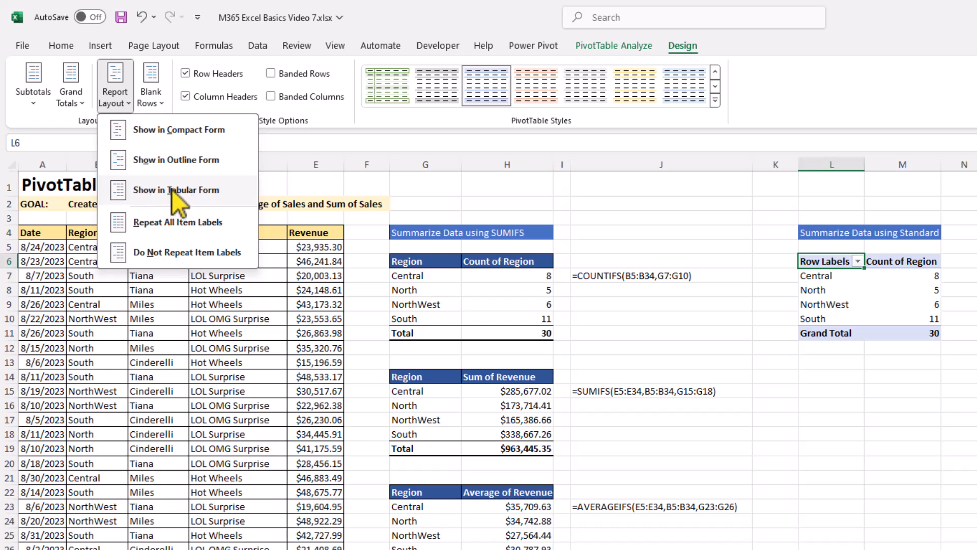
left_click(189, 194)
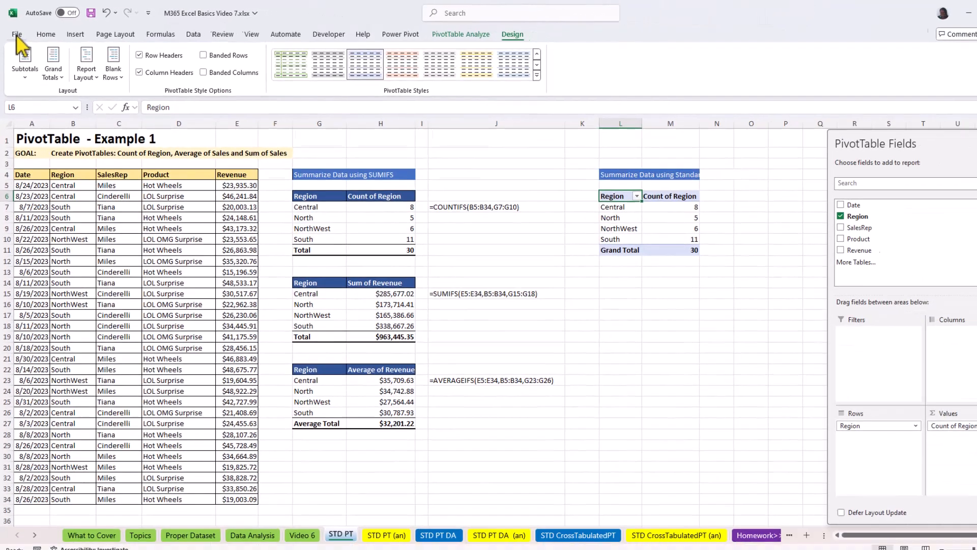
Change the default PivotTable report layout in the Excel data options to Show in Tabular Form
left_click(17, 34)
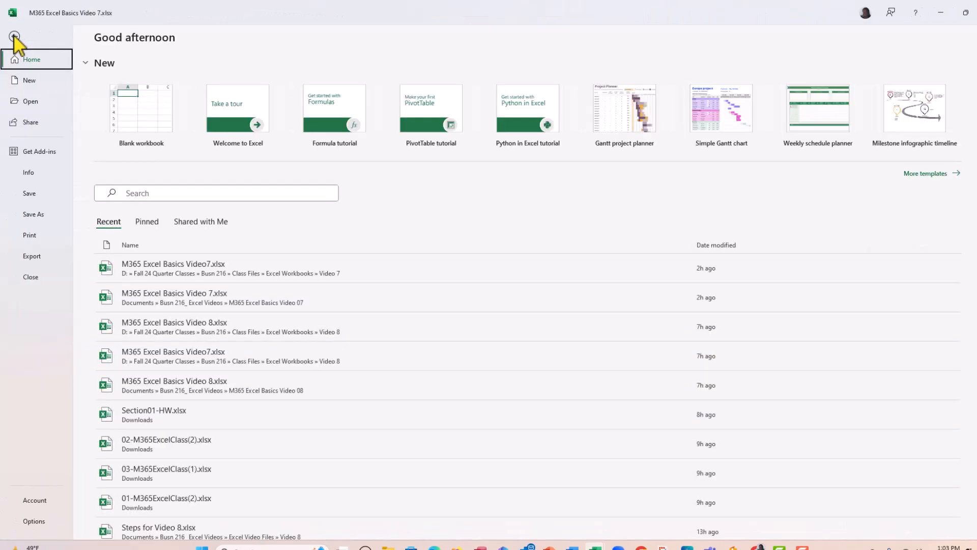
left_click(34, 521)
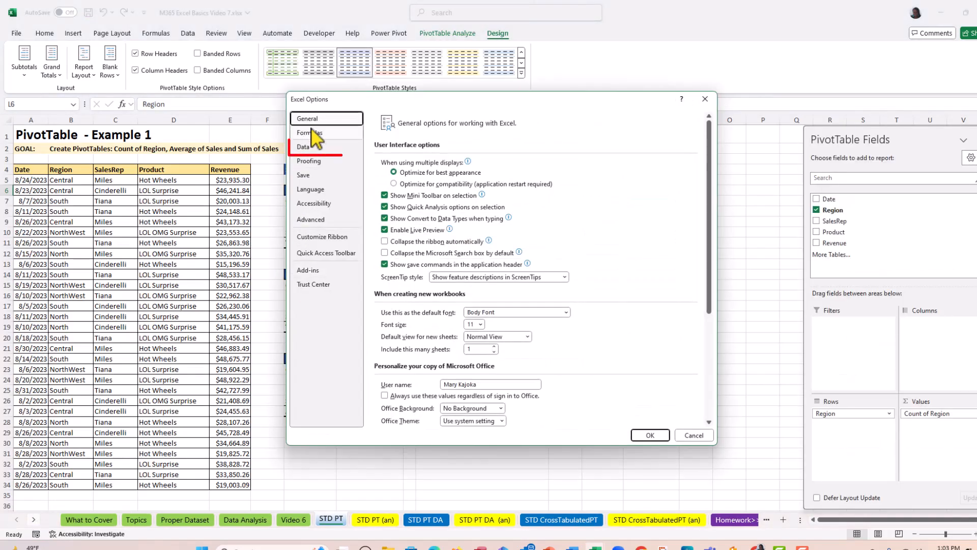
left_click(308, 148)
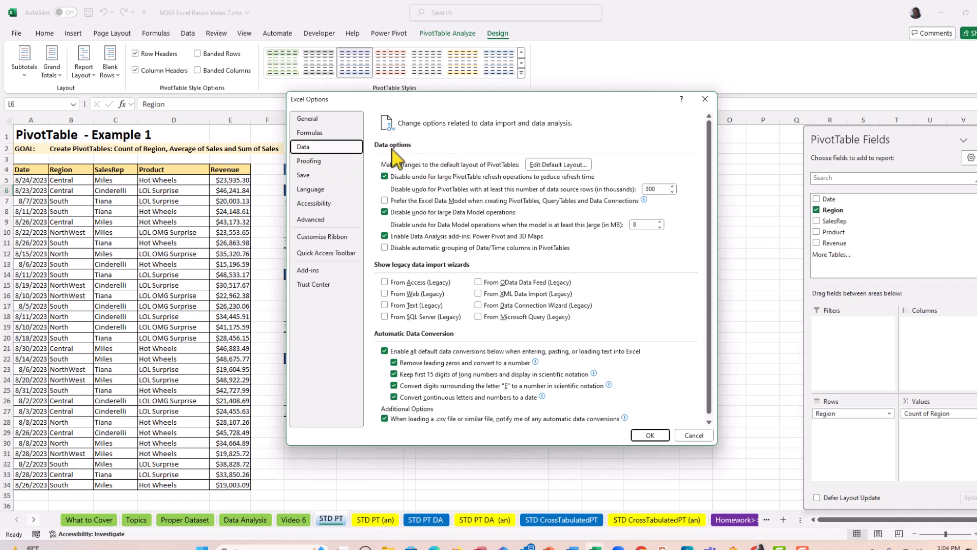
left_click(560, 164)
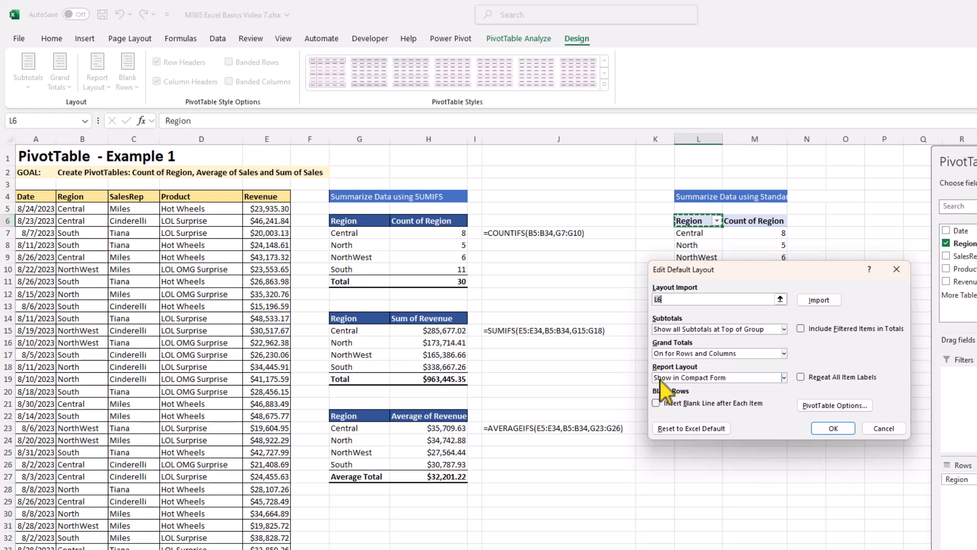
left_click(784, 378)
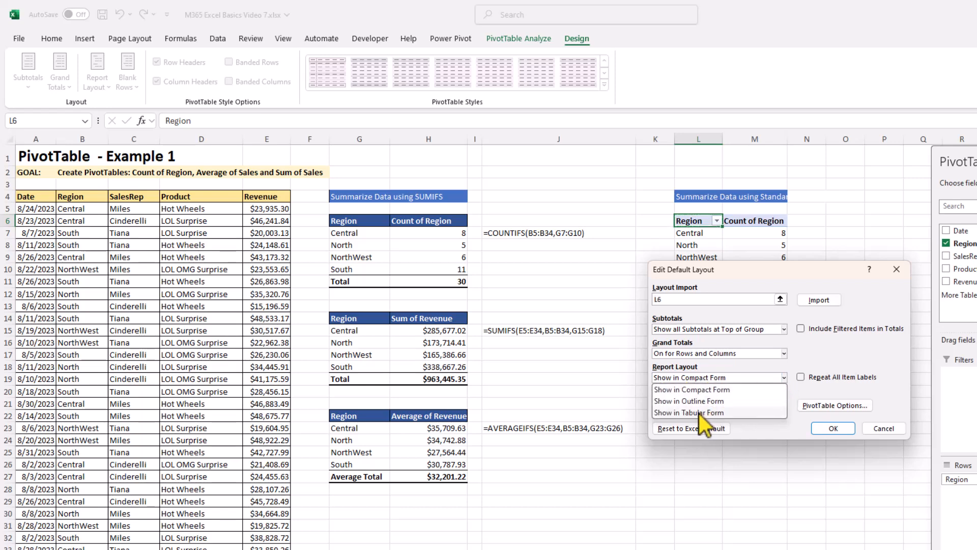
left_click(699, 413)
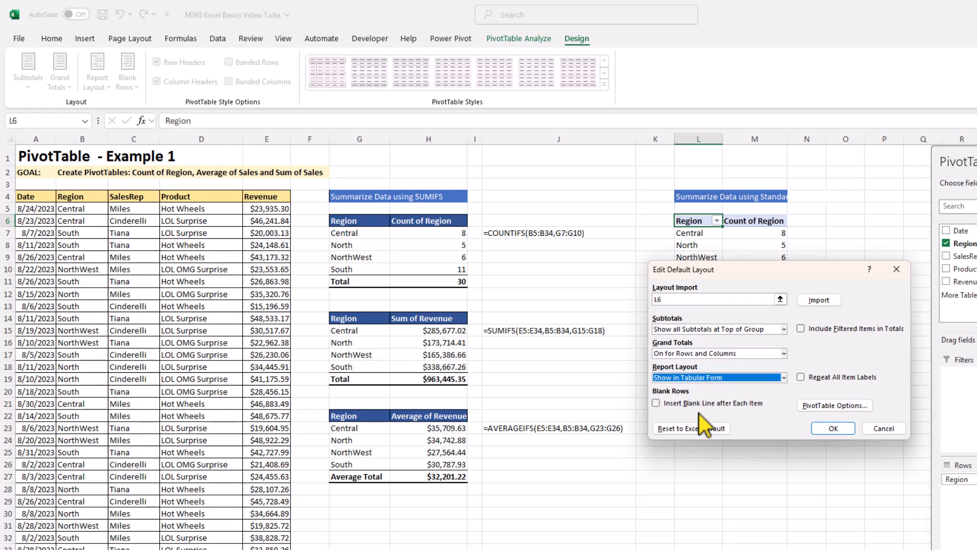
left_click(834, 429)
left_click(753, 504)
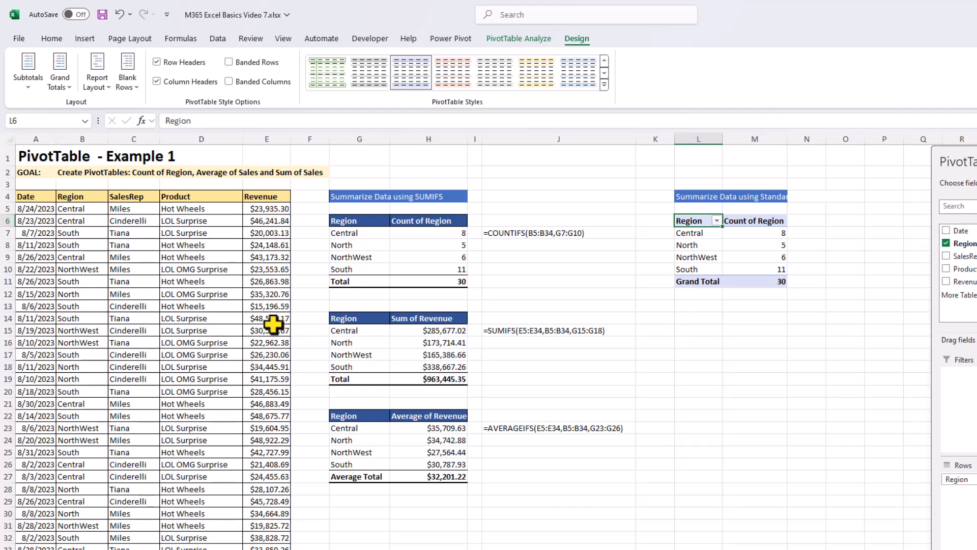
Insert a second PivotTable from the dataset range A4:E34, placed on the existing worksheet at cell L14
left_click(120, 320)
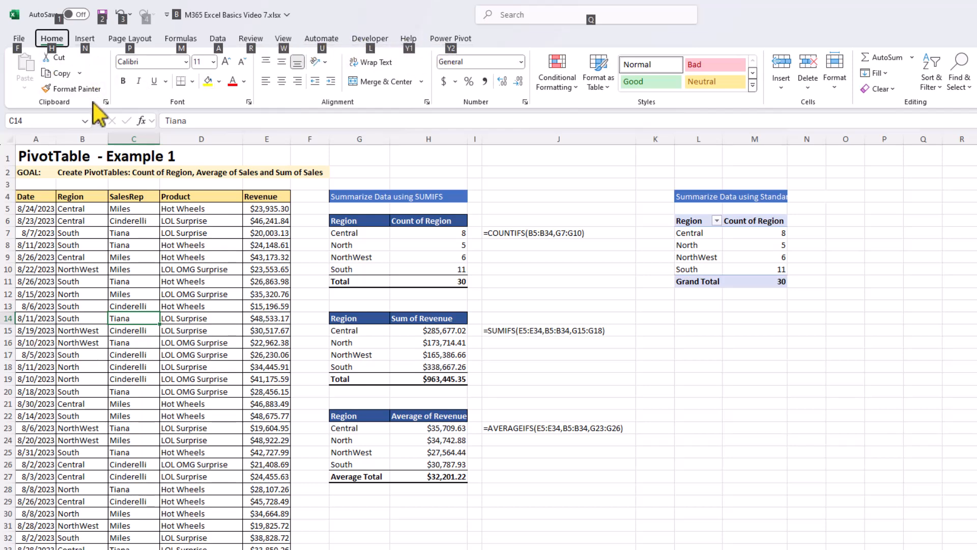
key("n")
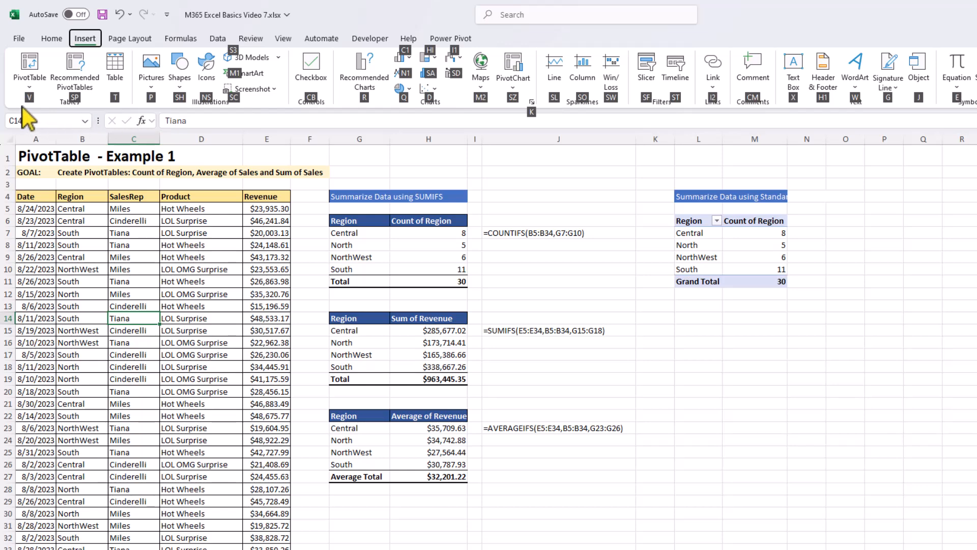
key("v")
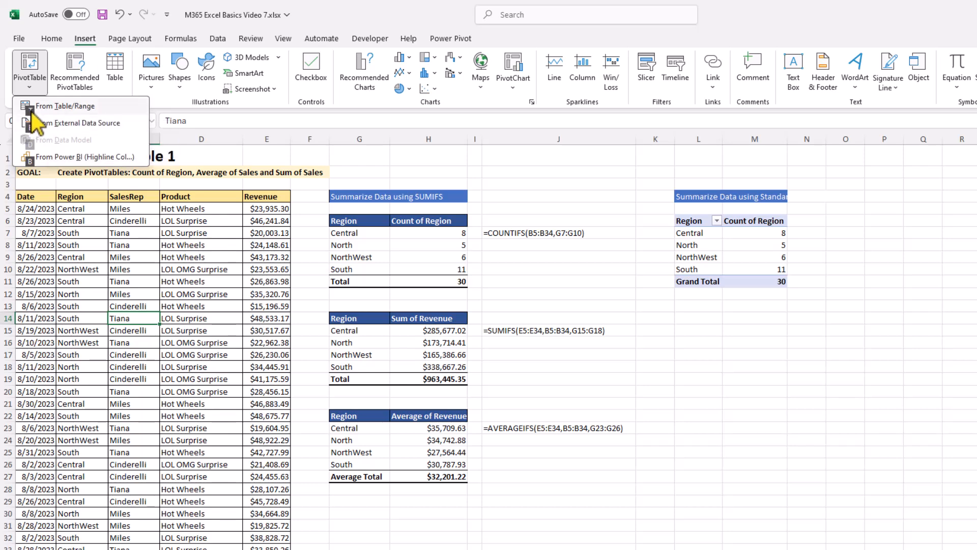
left_click(51, 106)
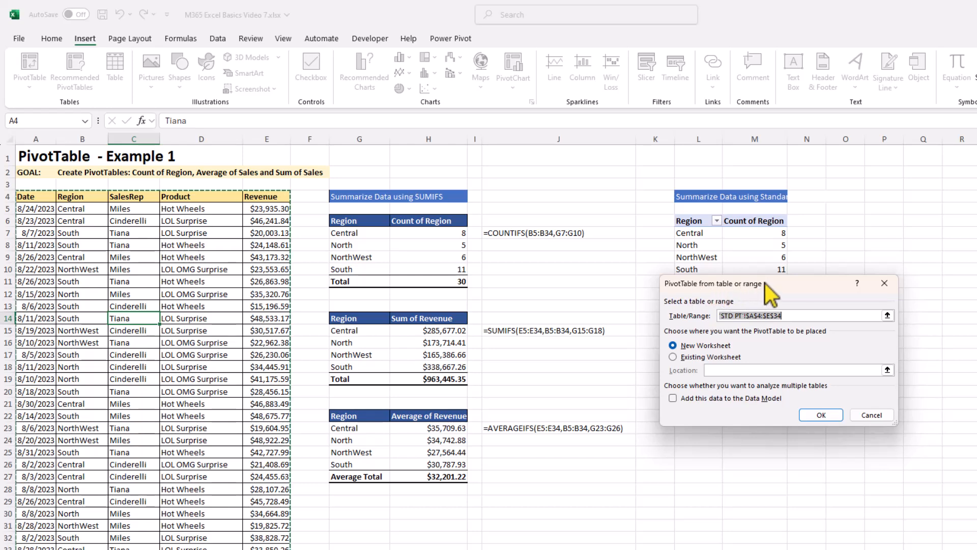
left_click_drag(765, 284, 904, 328)
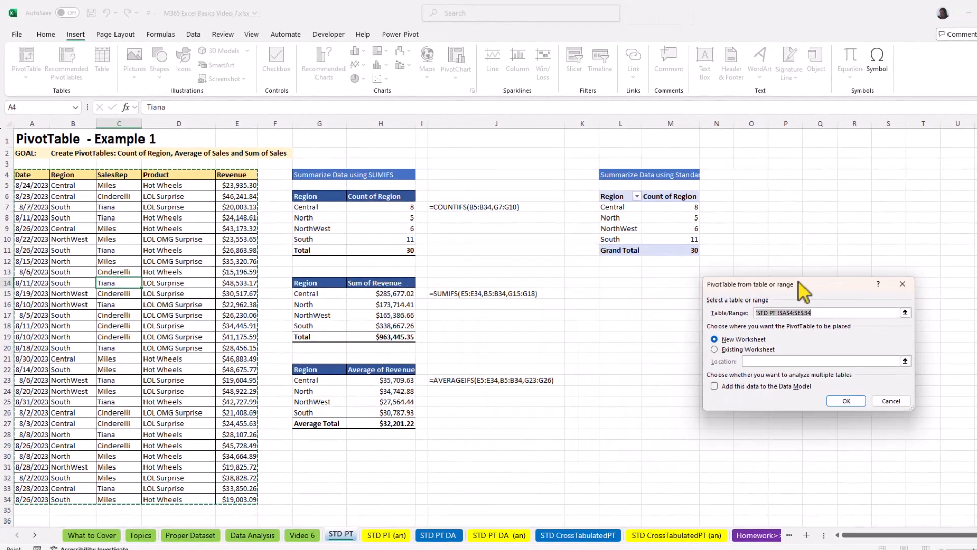
left_click_drag(800, 283, 810, 260)
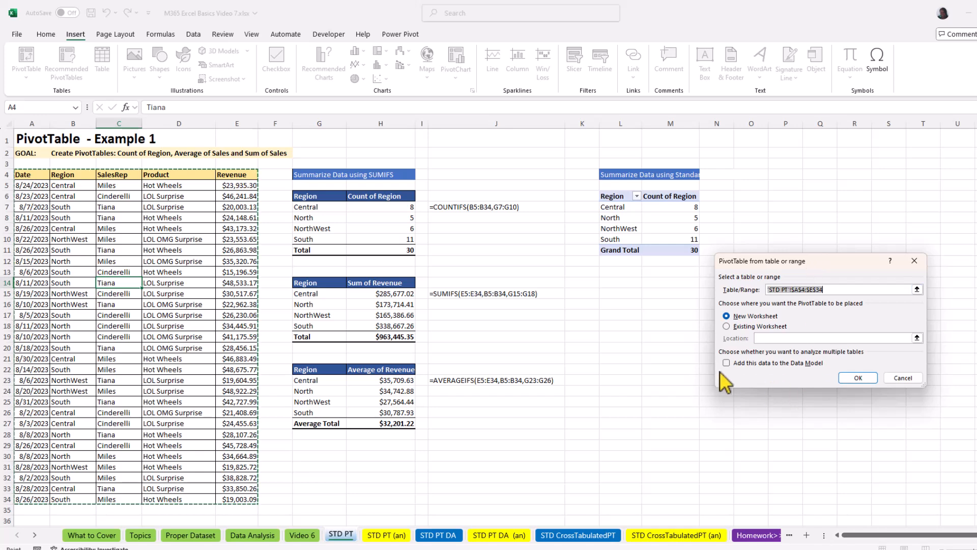
left_click(727, 326)
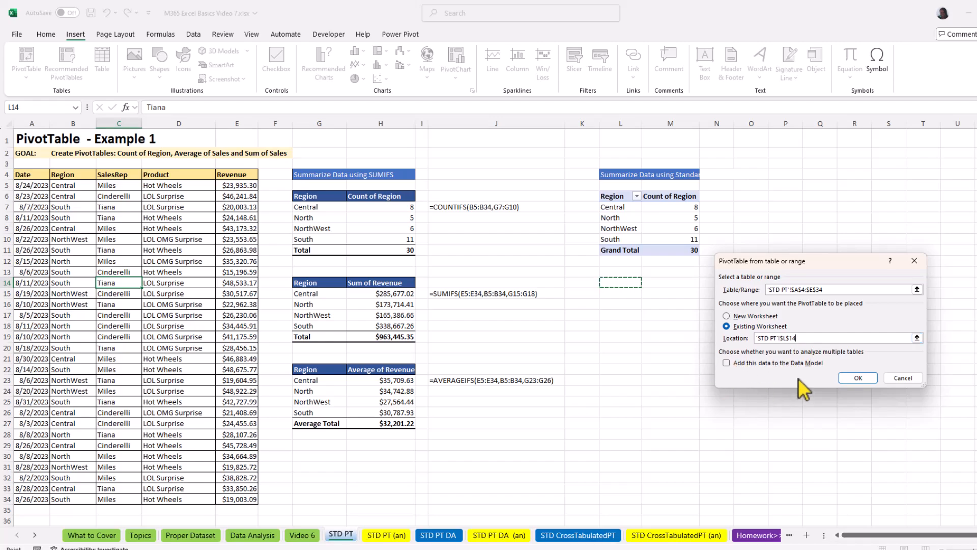
left_click(857, 377)
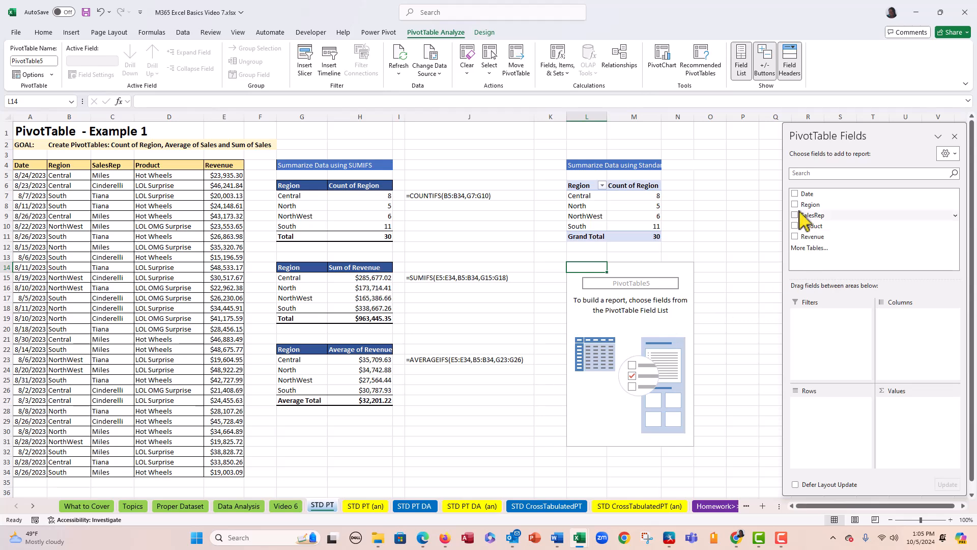
Add Region to the Rows area and Revenue to the Values area of the PivotTable at L14
left_click_drag(797, 213, 835, 425)
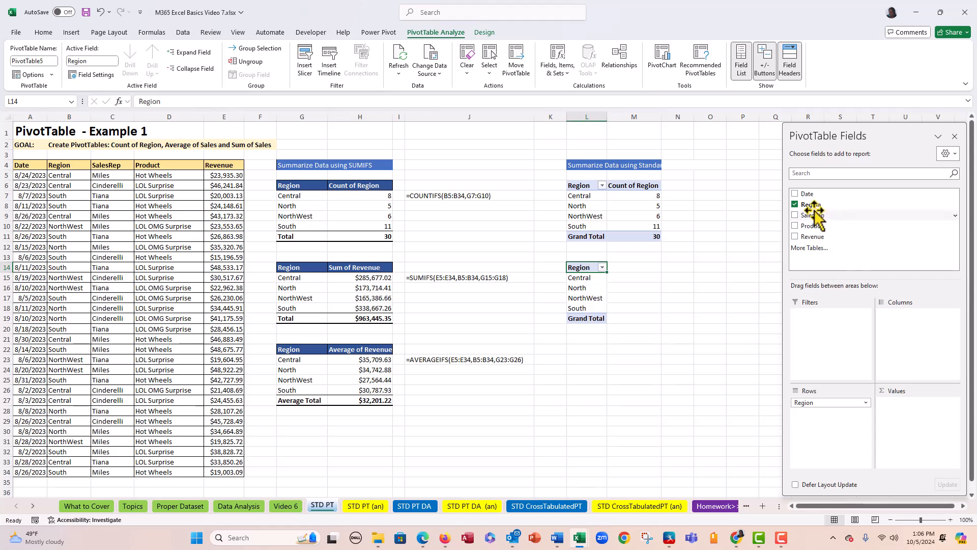
left_click_drag(814, 238, 921, 425)
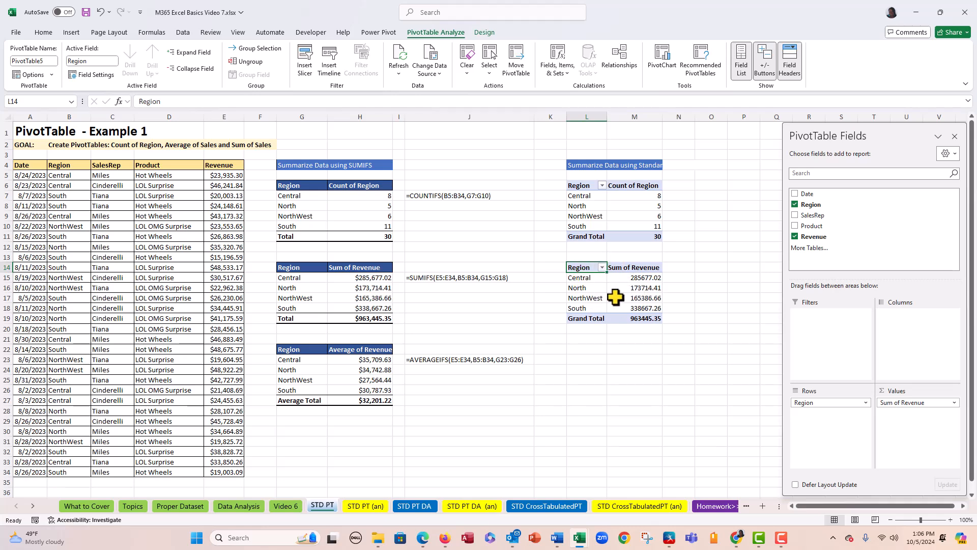
mouse_move(620, 287)
Rename the sum of revenue PivotTable as RegionalSales
left_click(49, 61)
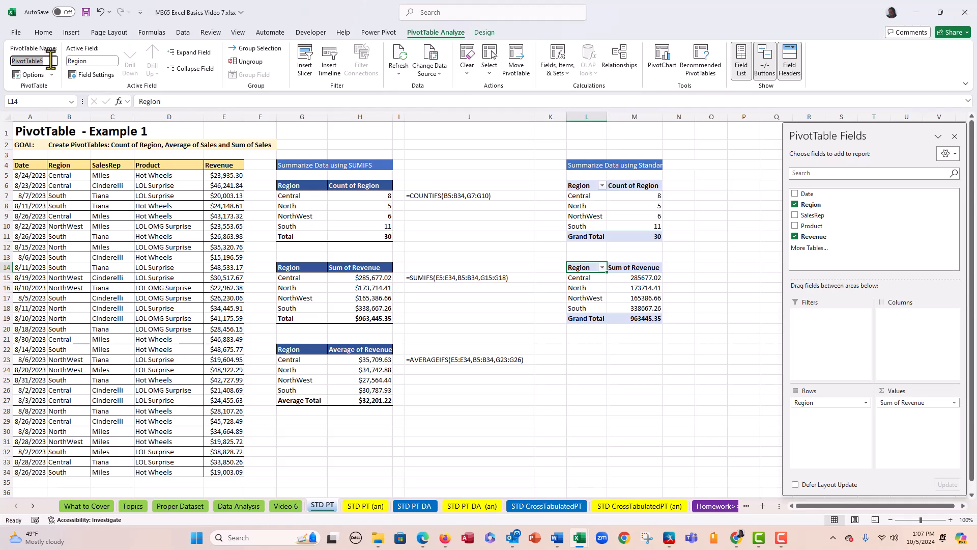
type("RegionalSales")
key("Return")
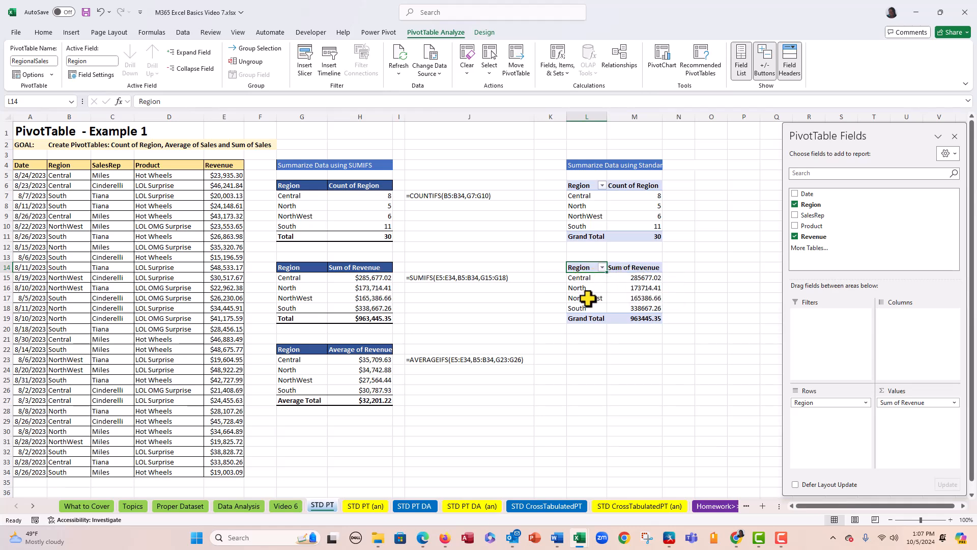
Apply the Currency number format with 2 decimal places and the $ symbol to the RegionalSales Sum of Revenue values
left_click(630, 288)
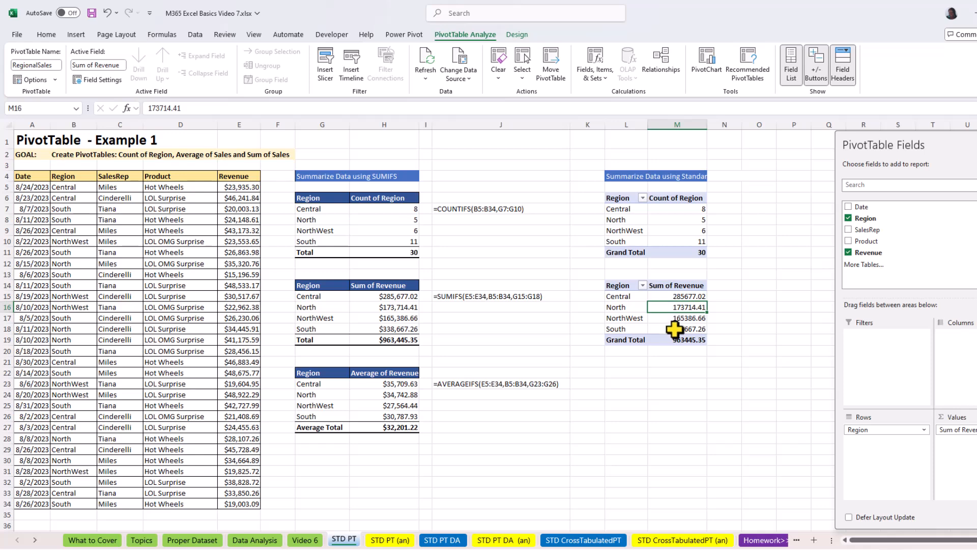
mouse_move(680, 308)
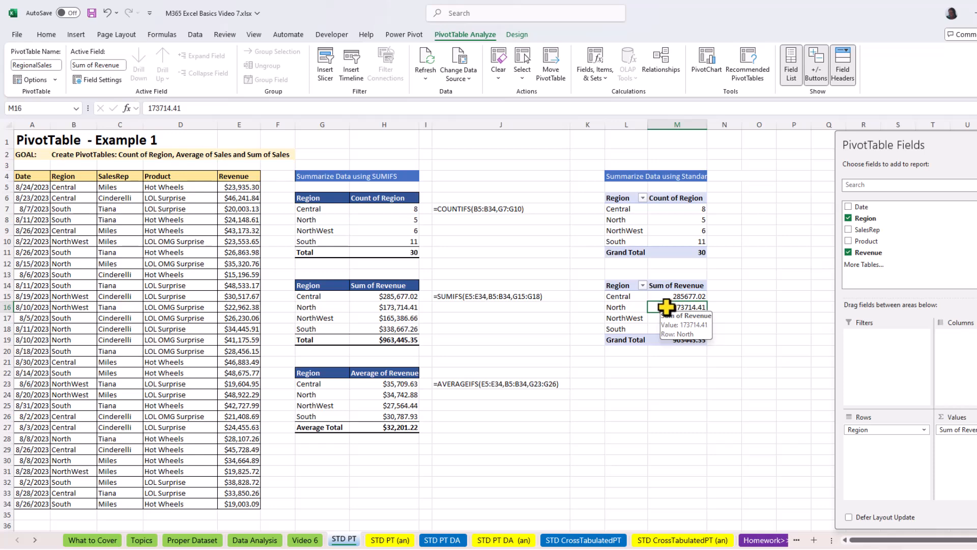
right_click(667, 308)
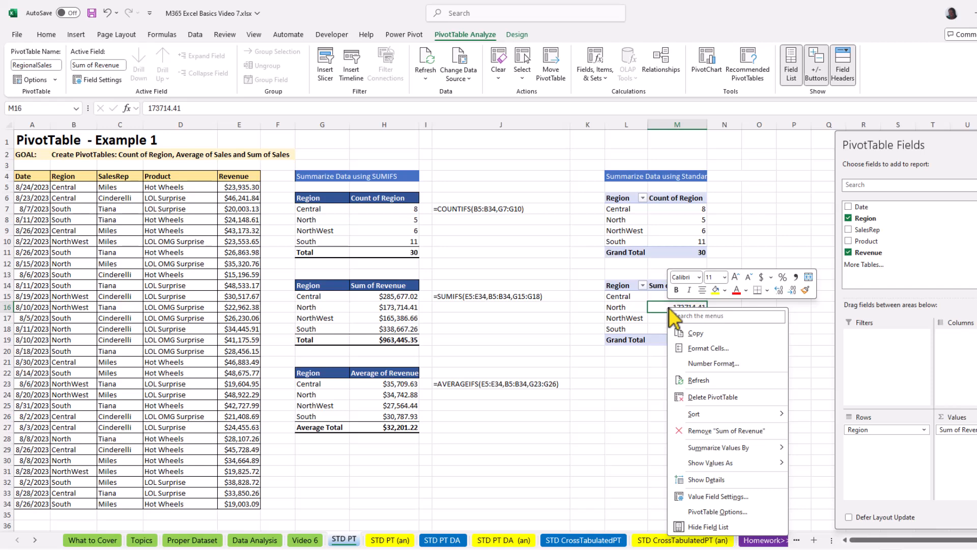
left_click(714, 364)
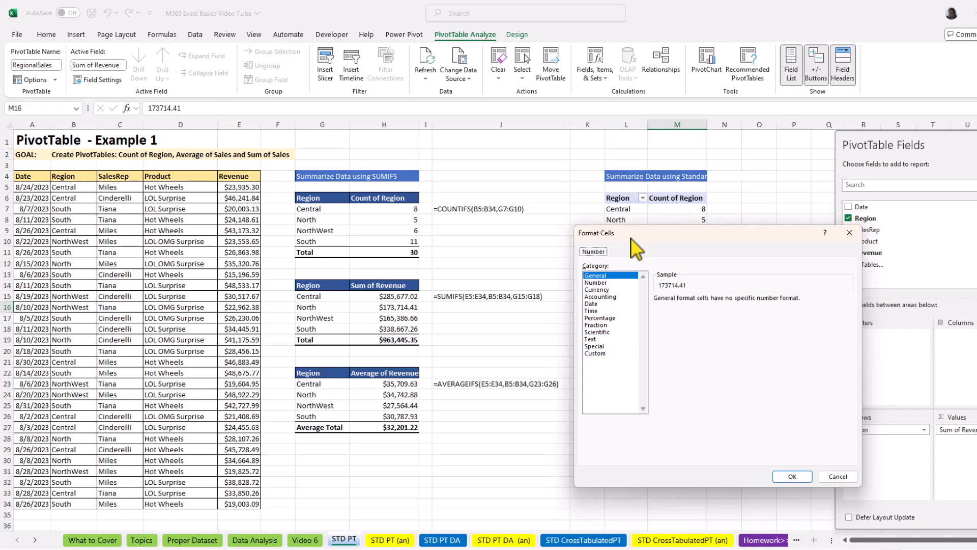
left_click(597, 283)
left_click(602, 289)
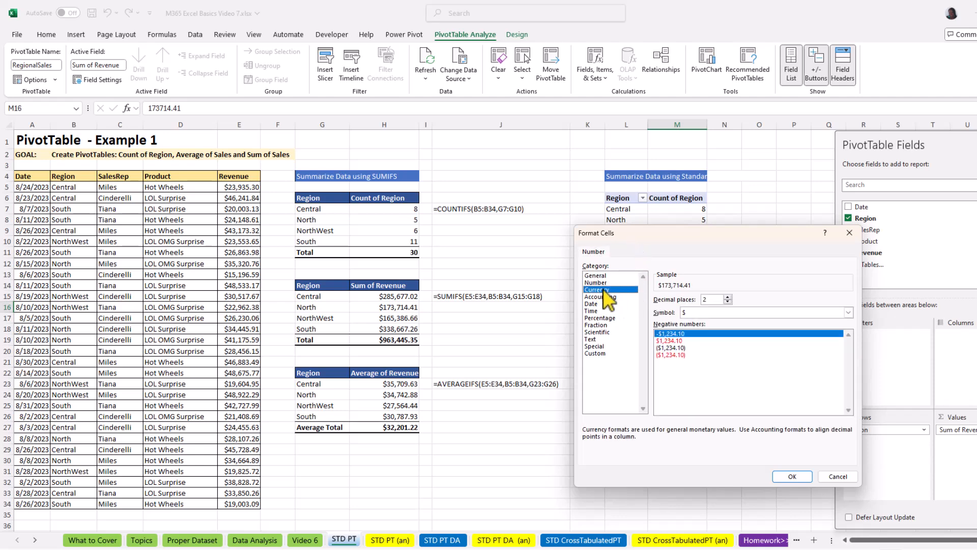
left_click(603, 296)
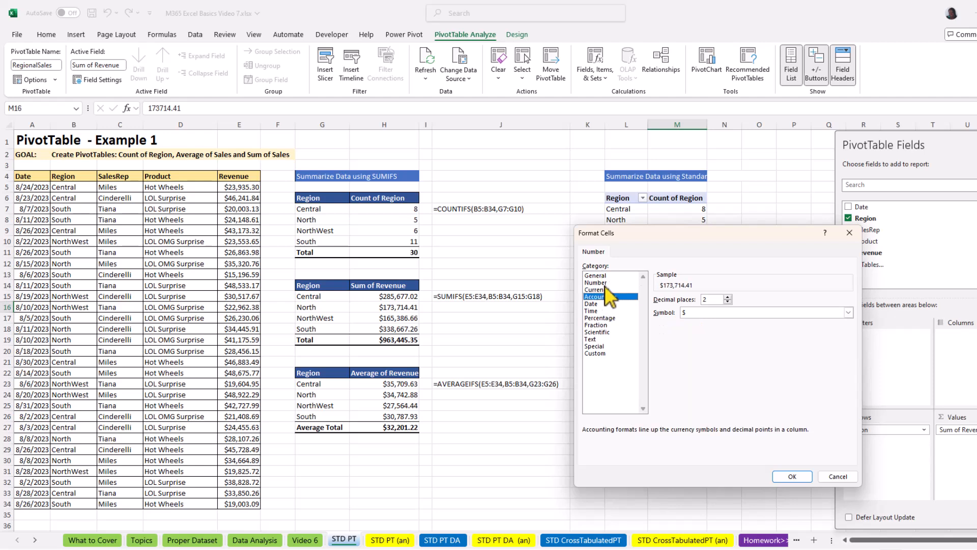
left_click(604, 289)
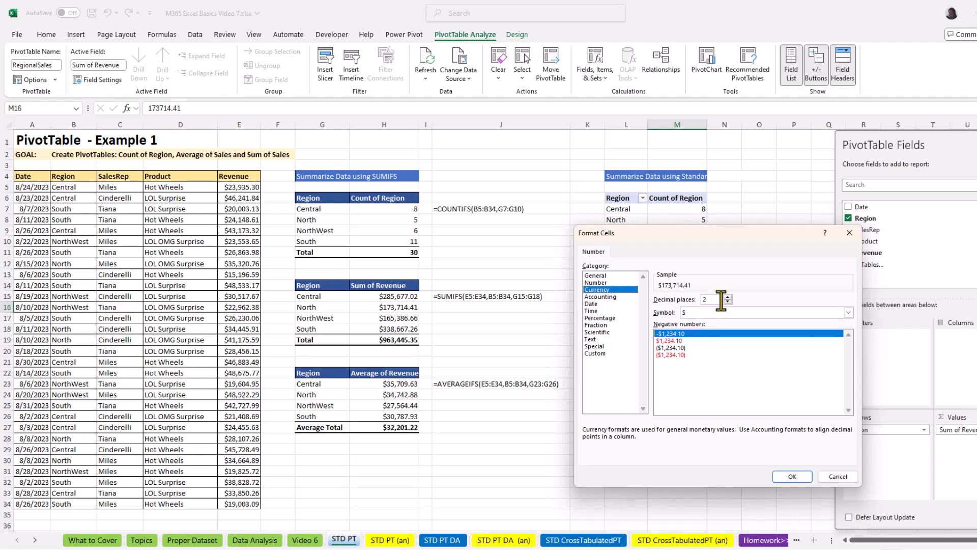
left_click(792, 476)
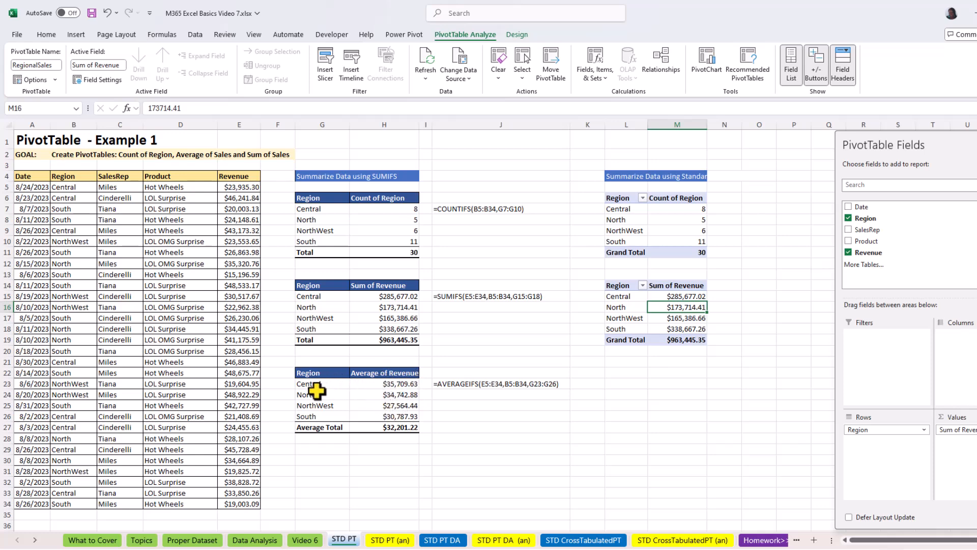
Insert a third PivotTable from the dataset range A4:E34, placed on the existing worksheet at cell L22
left_click(118, 299)
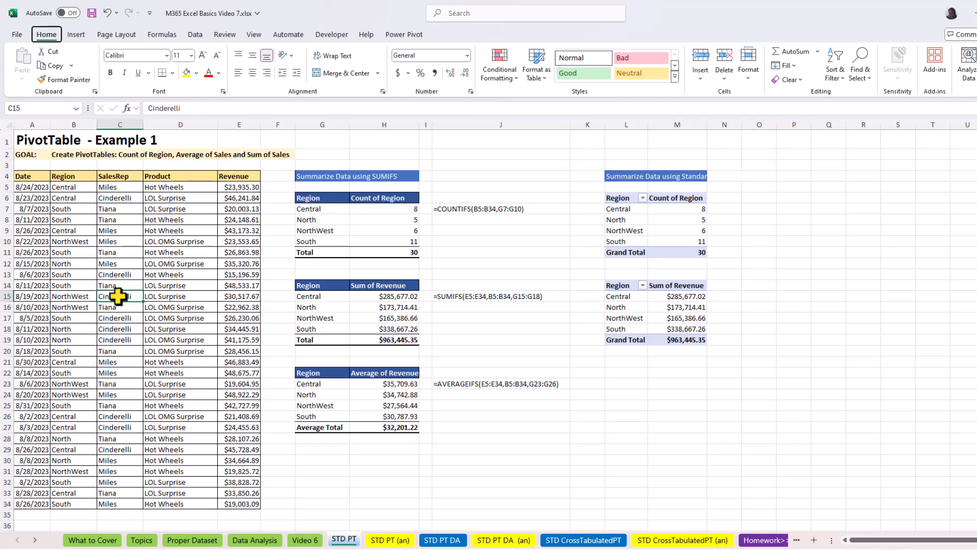
key("alt+n")
key("v")
key("t")
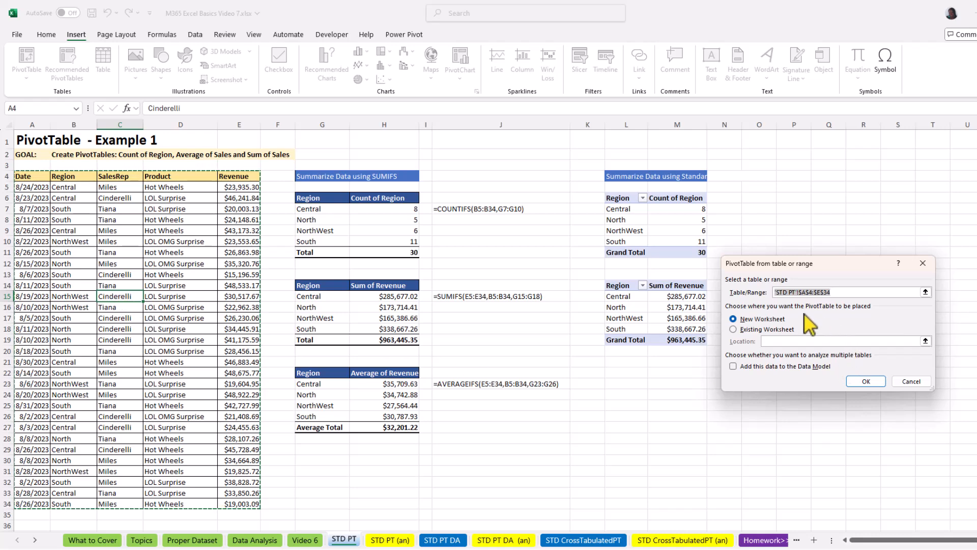
left_click(734, 329)
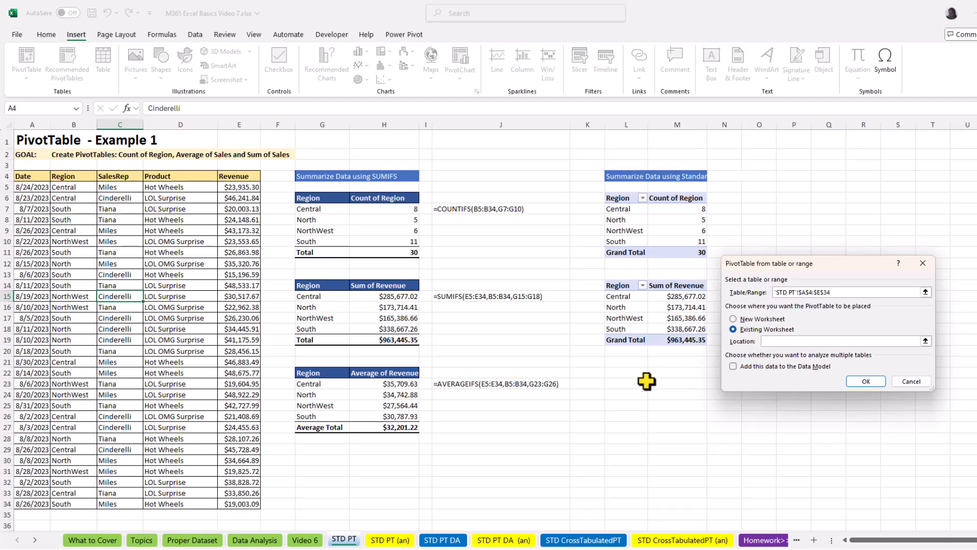
left_click(630, 373)
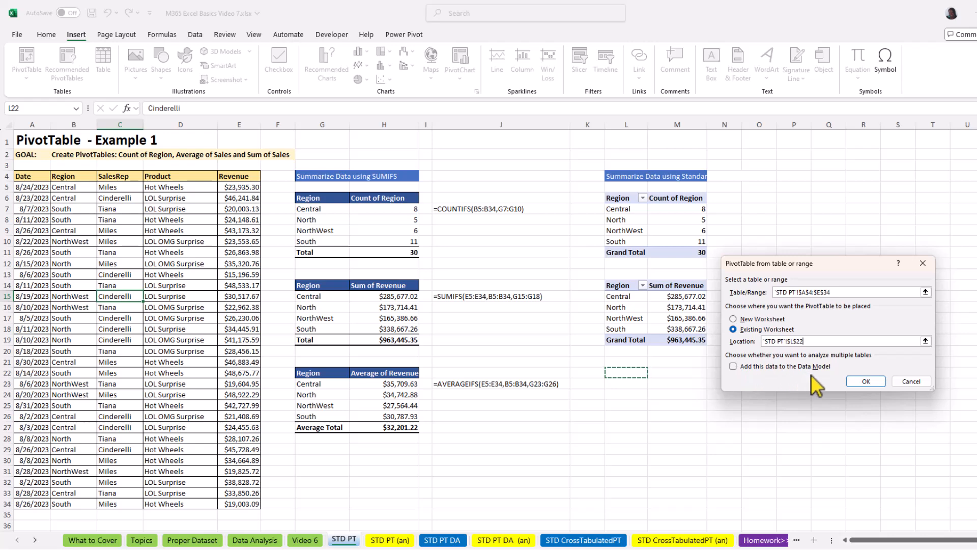
left_click(867, 382)
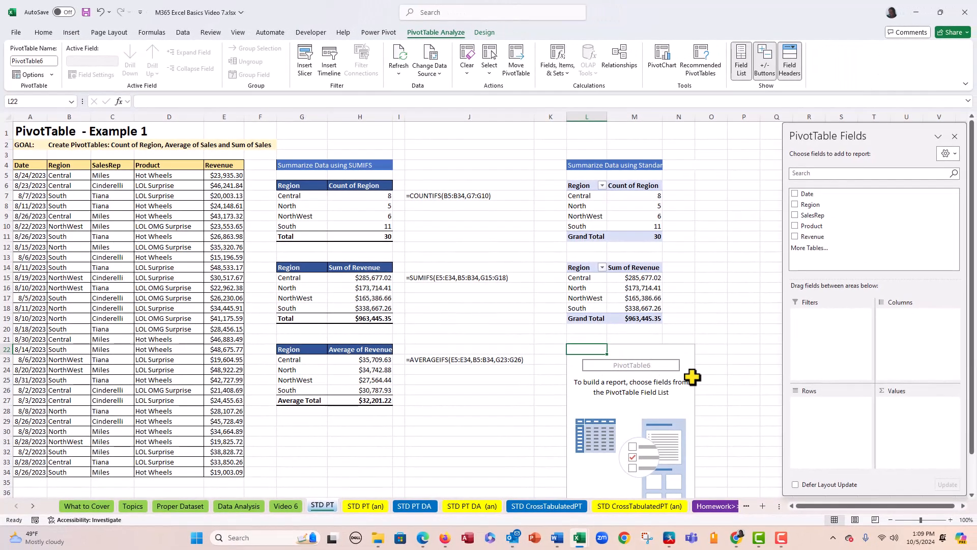
Add Region to Rows and Revenue to Values in the PivotTable at L22, and select its revenue header cell
left_click_drag(803, 206, 827, 424)
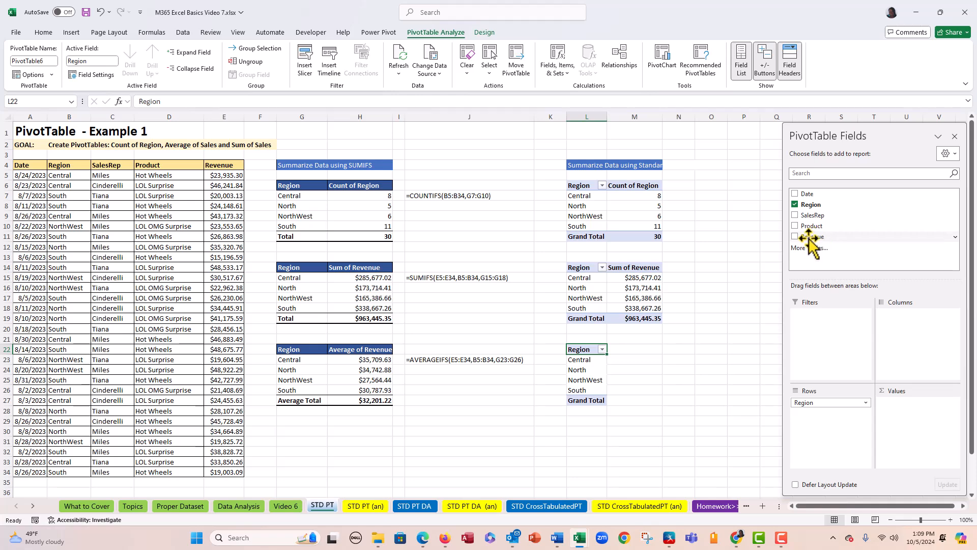
left_click_drag(811, 236, 910, 409)
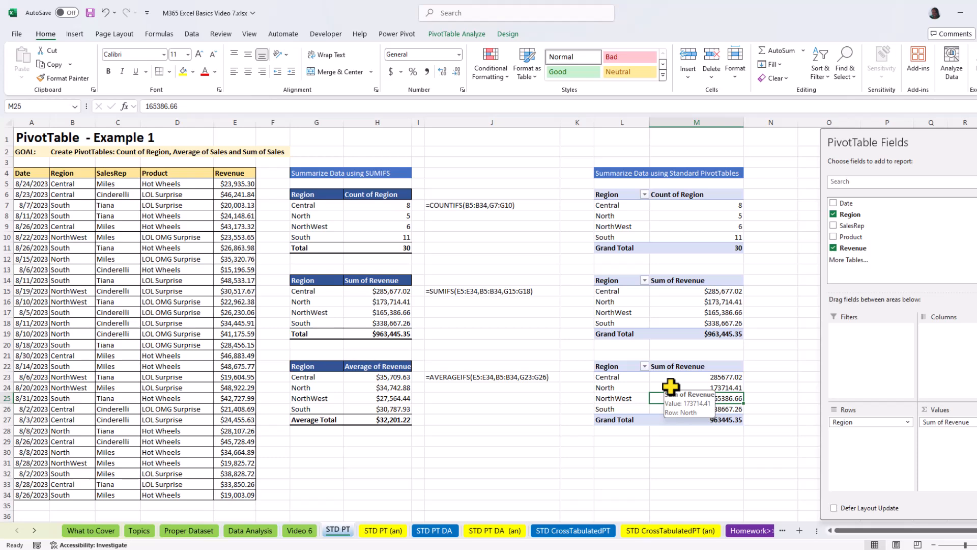
left_click(706, 367)
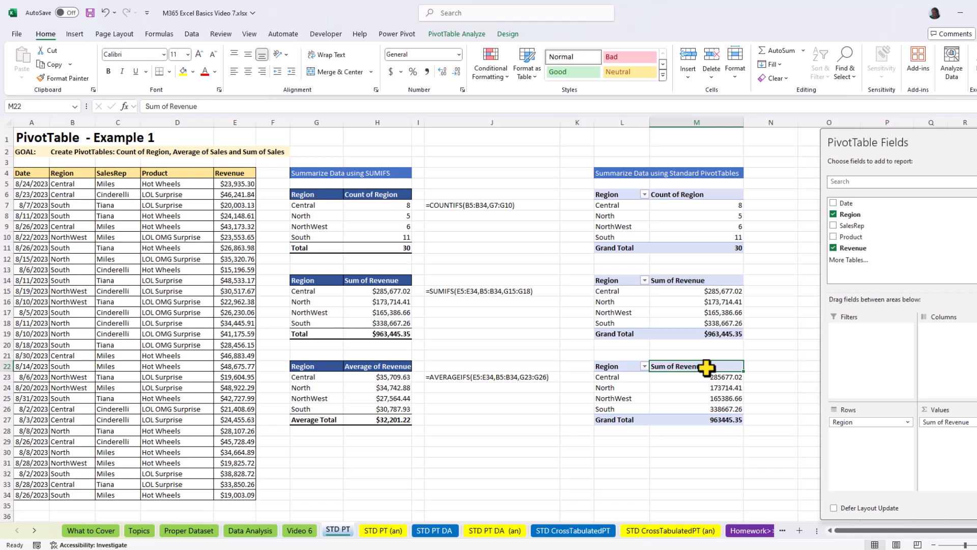
Examine the summary calculation, Show Values As and number format options for Sum of Revenue in the PivotTable at L22
double_click(706, 367)
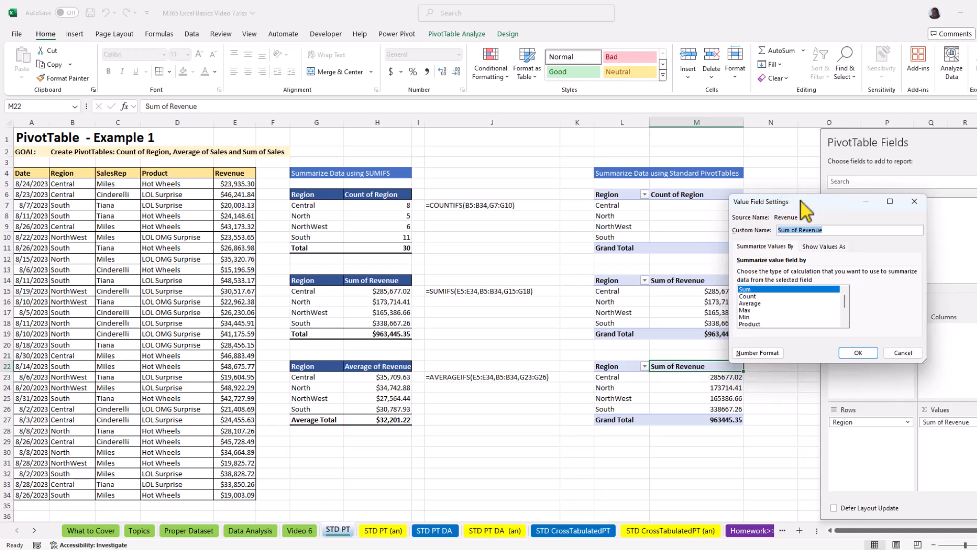
left_click_drag(809, 201, 830, 203)
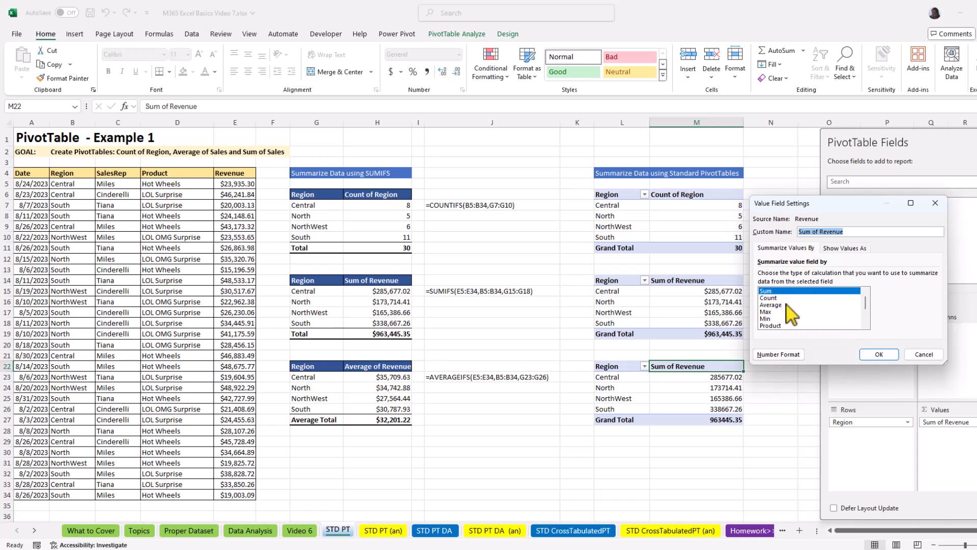
mouse_move(866, 304)
left_mouse_down()
mouse_move(867, 318)
mouse_move(867, 303)
left_mouse_up()
left_click(848, 248)
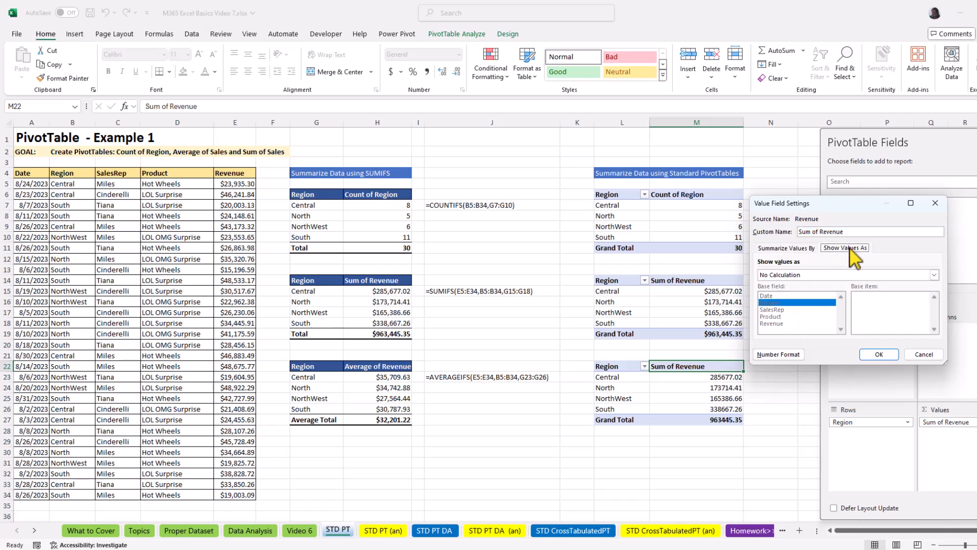
left_click(787, 249)
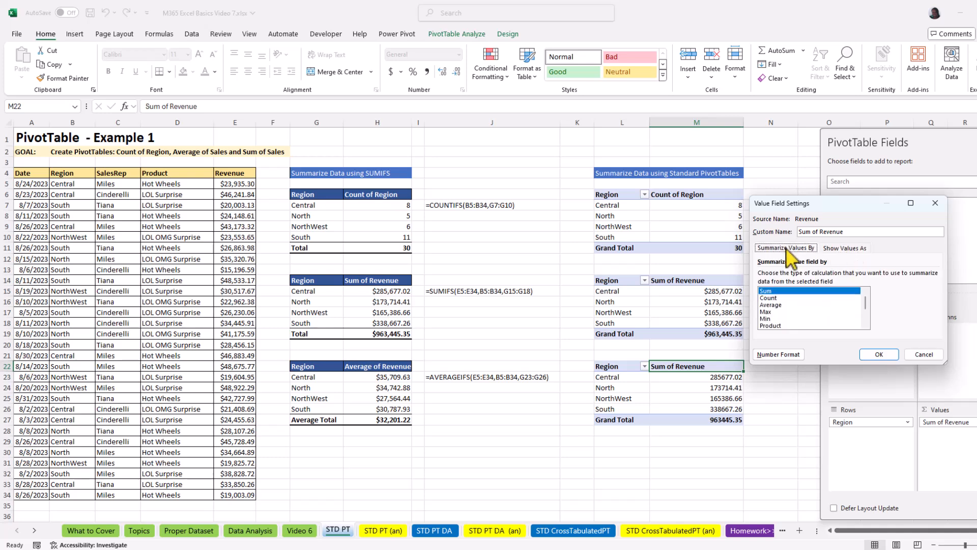
left_click(779, 354)
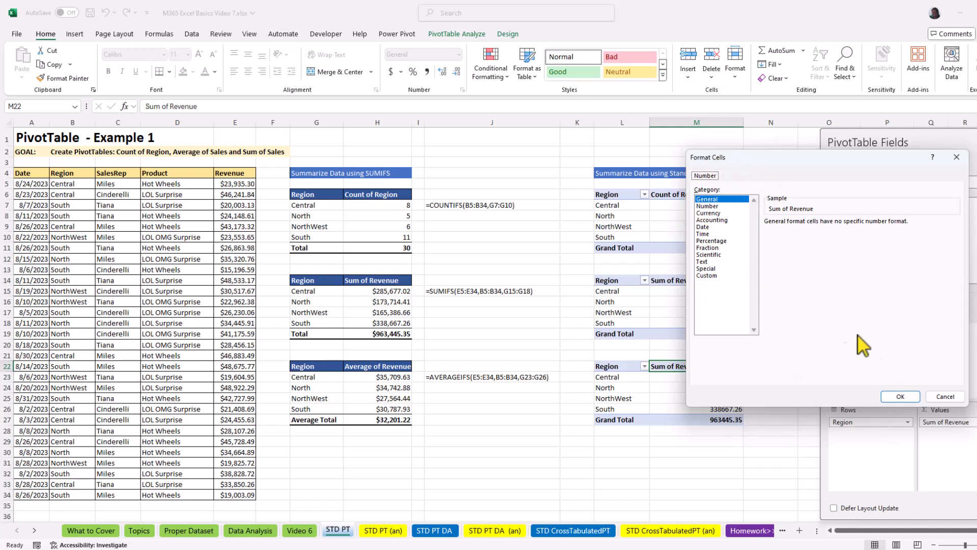
left_click(944, 397)
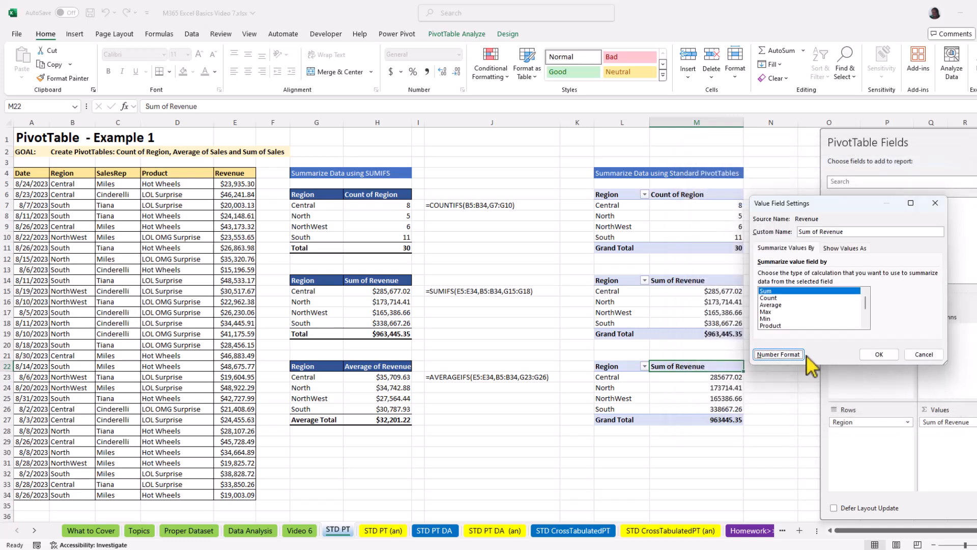
left_click(925, 355)
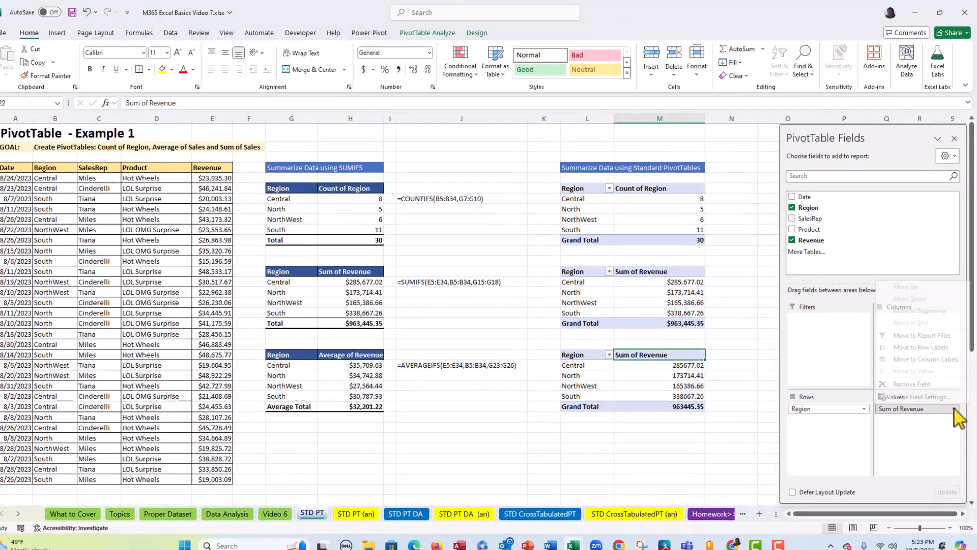
left_click(955, 402)
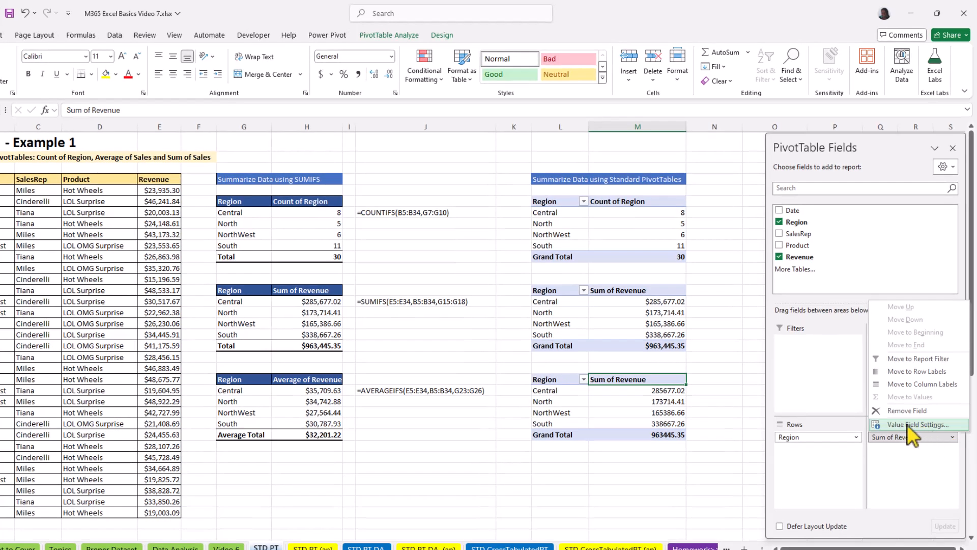
left_click(922, 424)
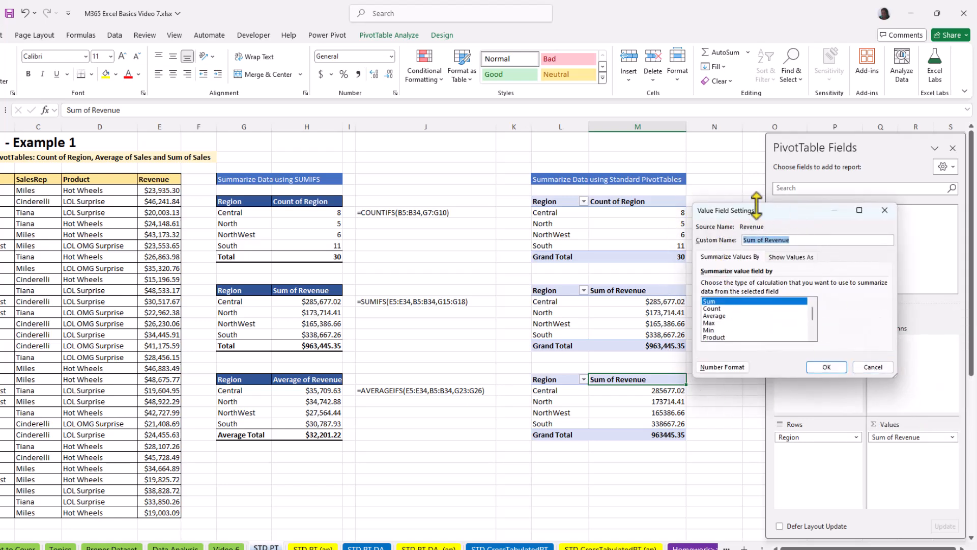
left_click(877, 367)
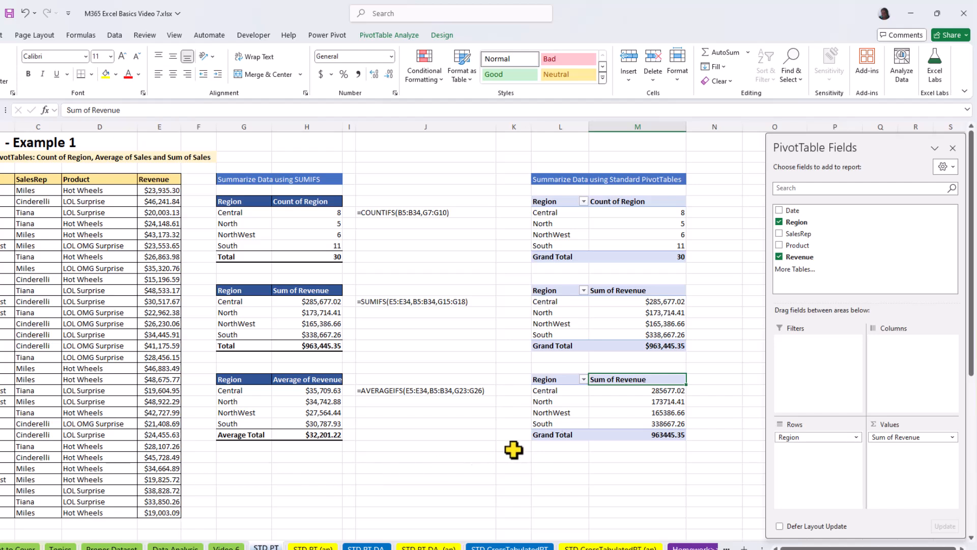
left_click(652, 402)
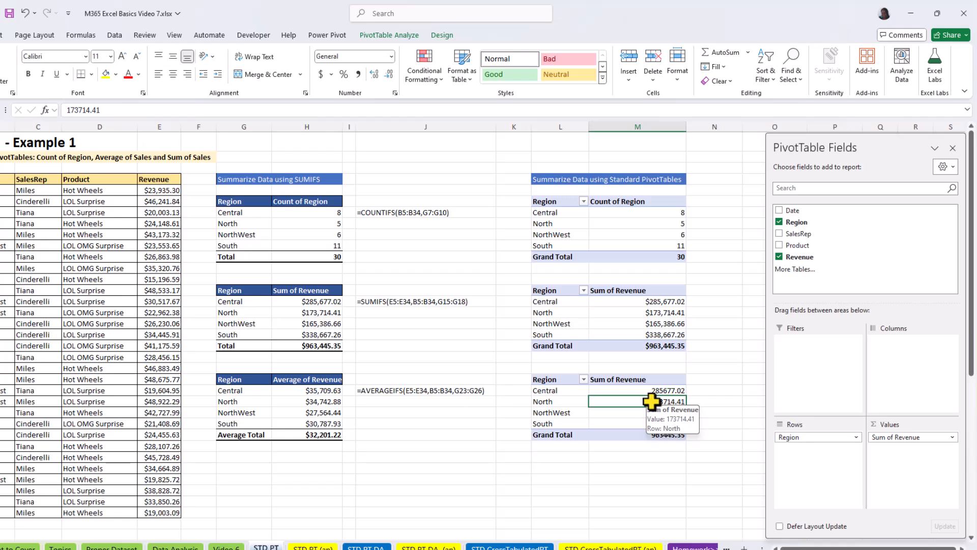
right_click(640, 405)
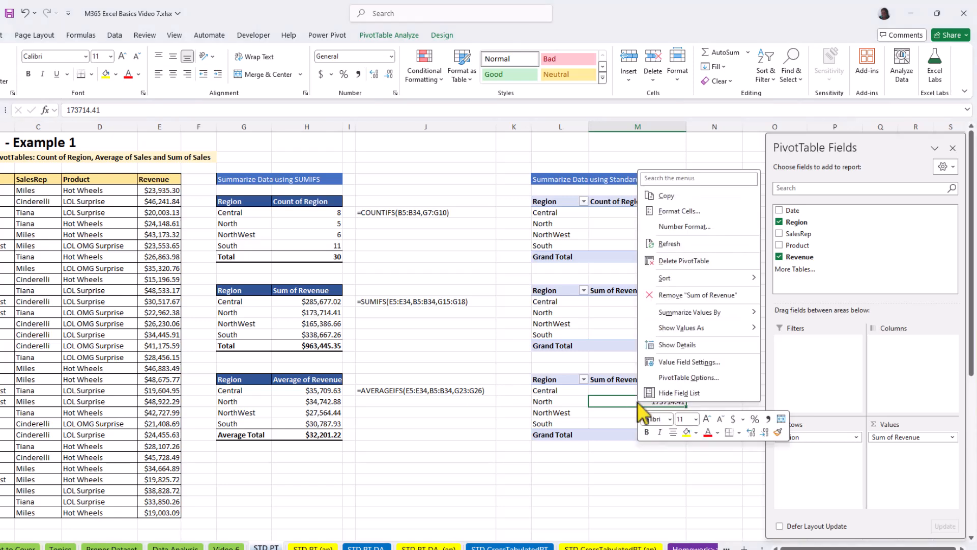
left_click(685, 363)
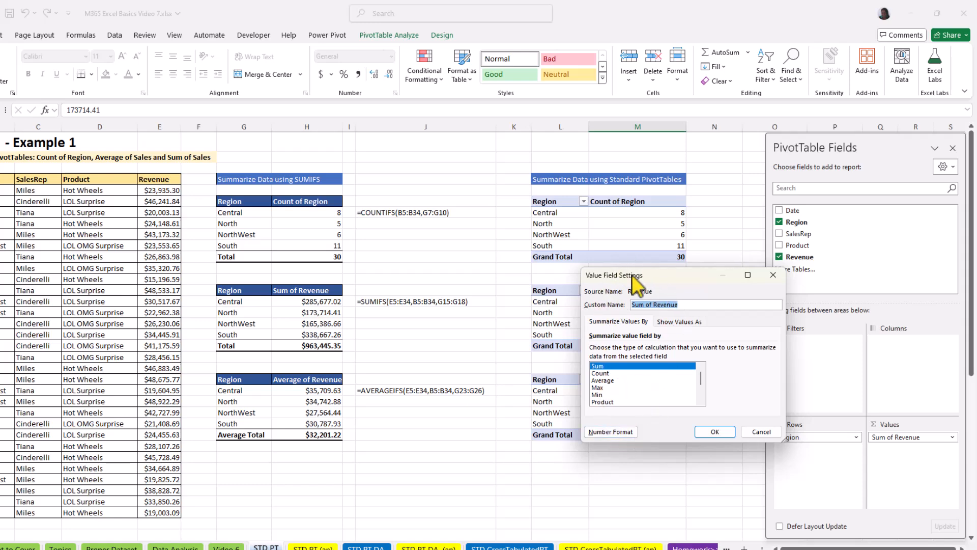
left_click(767, 433)
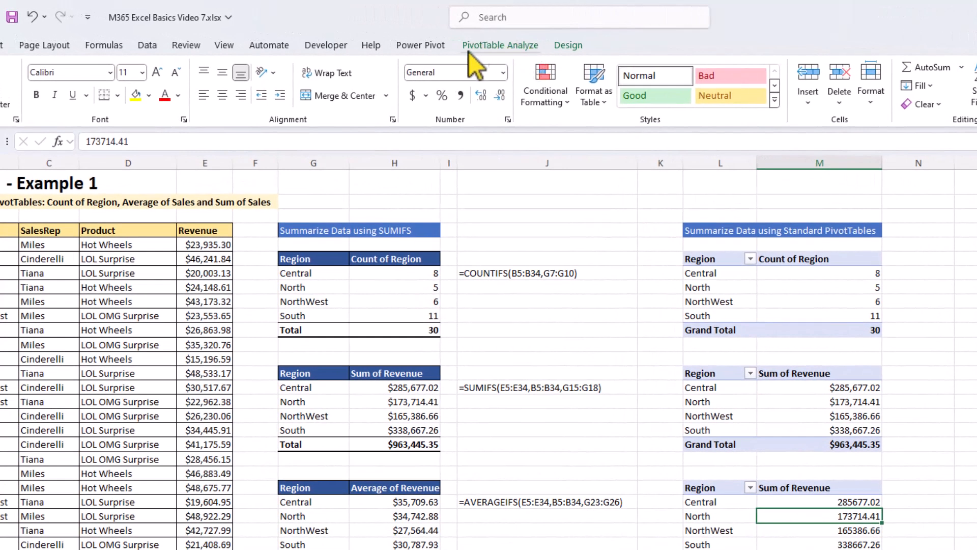
Set the Revenue value field of the PivotTable at L22 to summarize by Average
left_click(515, 48)
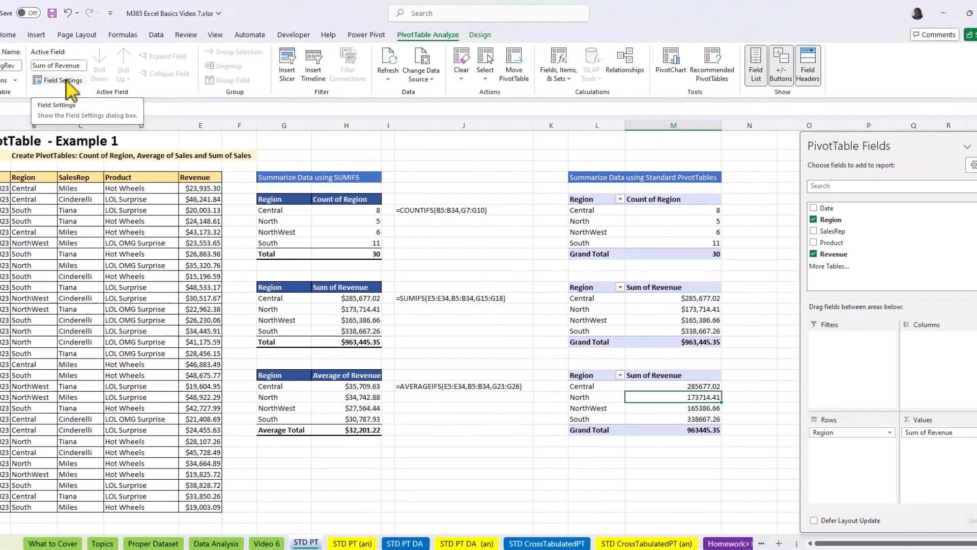
left_click(77, 98)
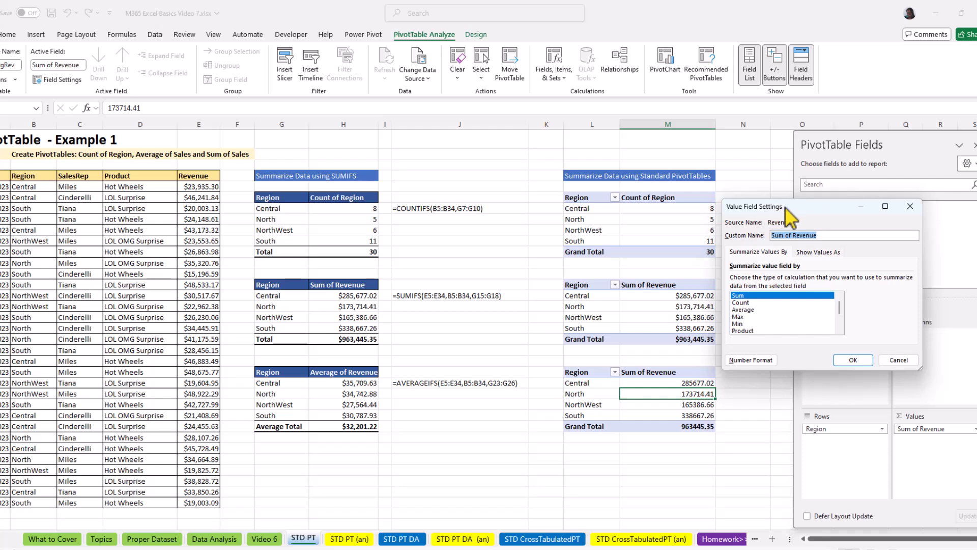
mouse_move(801, 207)
left_mouse_down()
mouse_move(815, 218)
mouse_move(815, 206)
left_mouse_up()
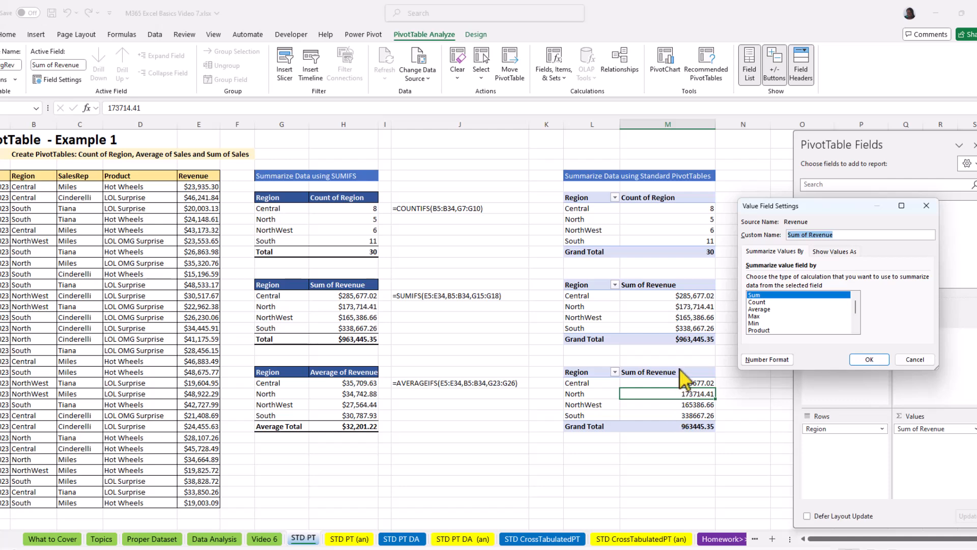
left_click(767, 310)
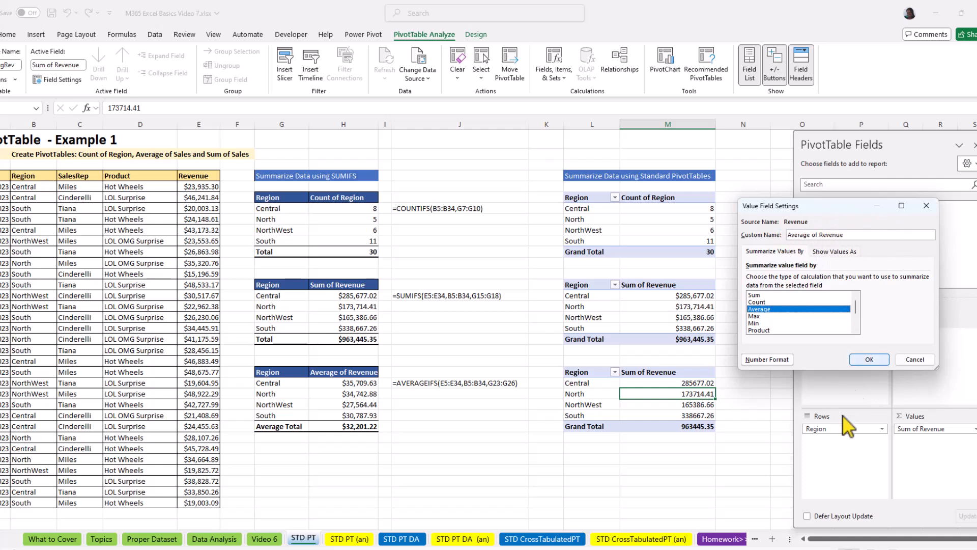
Apply the Currency format with 2 decimal places and the $ symbol to the revenue averages, and widen columns M and L
left_click(768, 359)
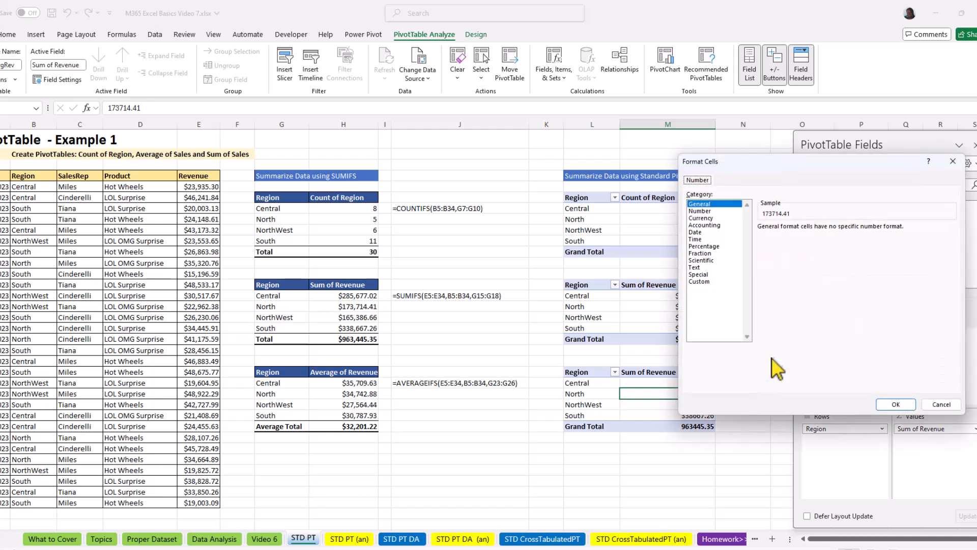
left_click(702, 218)
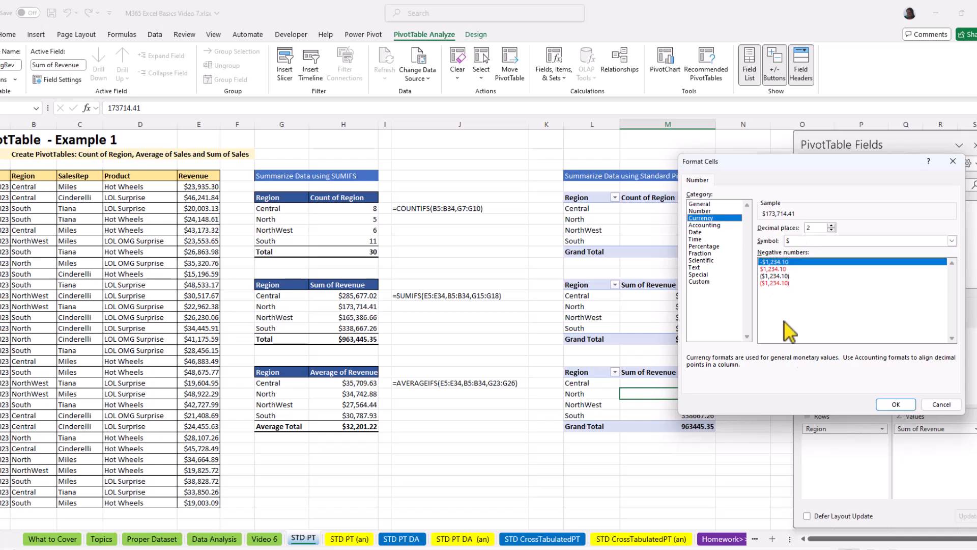
left_click(895, 404)
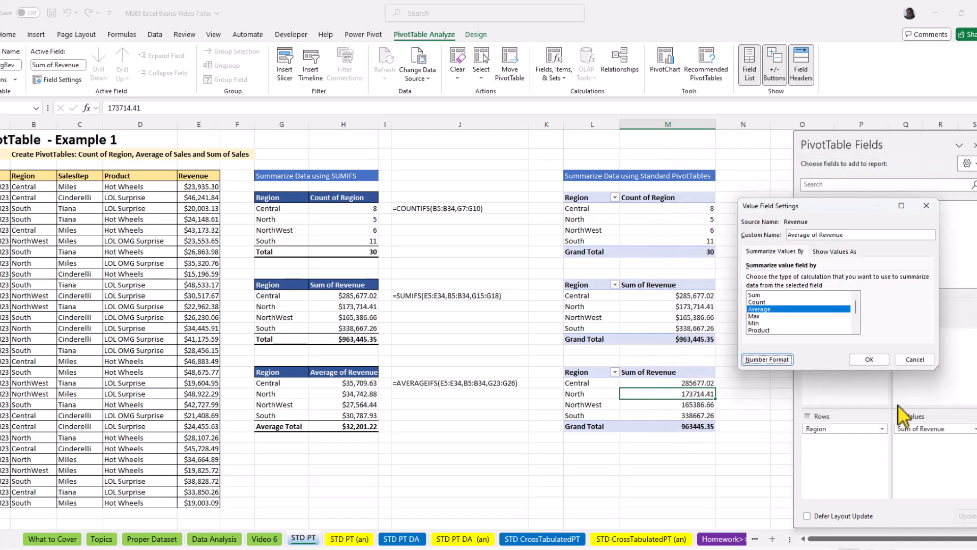
left_click(873, 359)
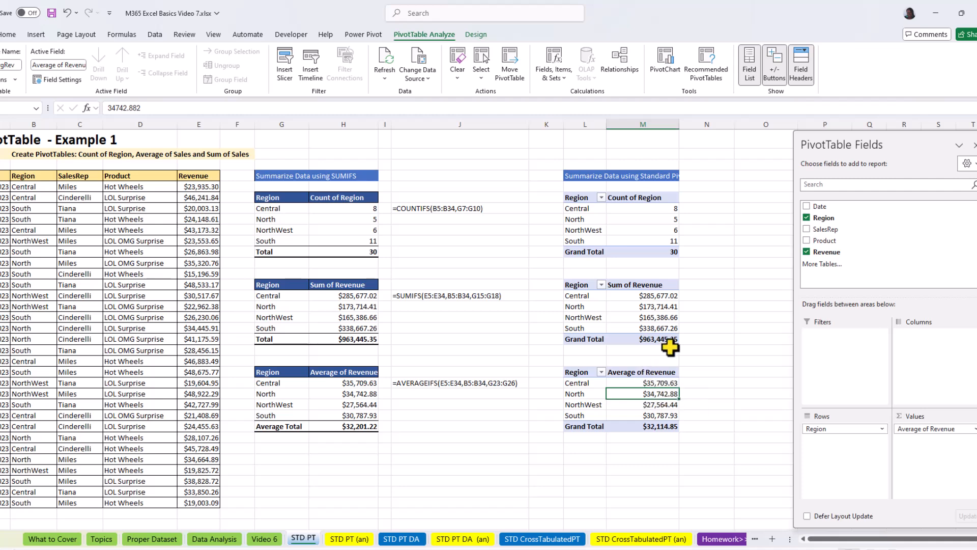
left_click_drag(679, 122, 703, 124)
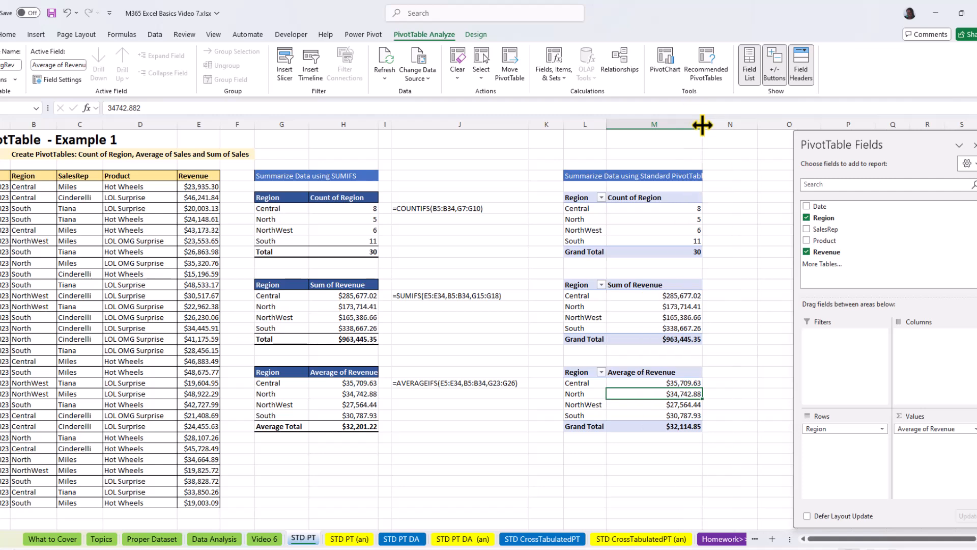
left_click_drag(604, 125, 623, 124)
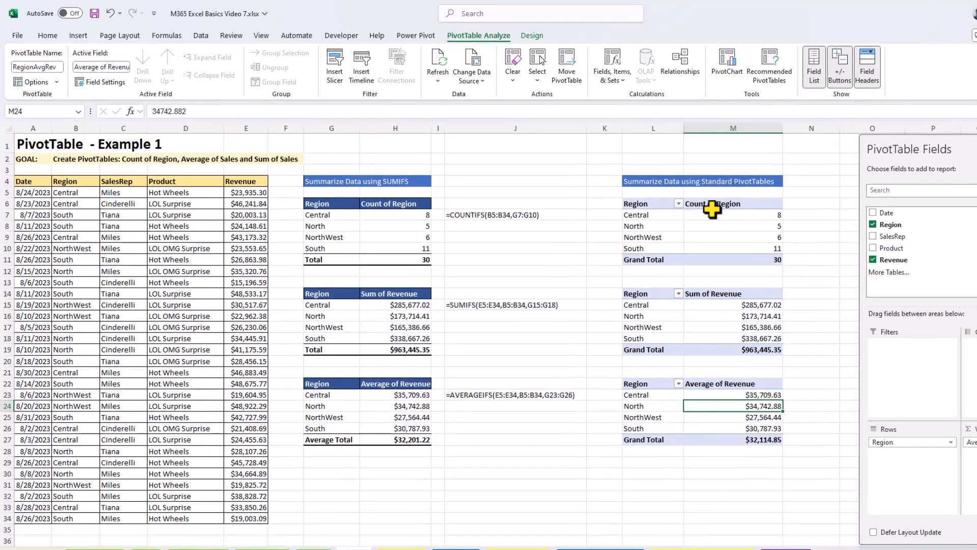
Convert the dataset A4:E34 into an Excel table with headers
left_click(130, 293)
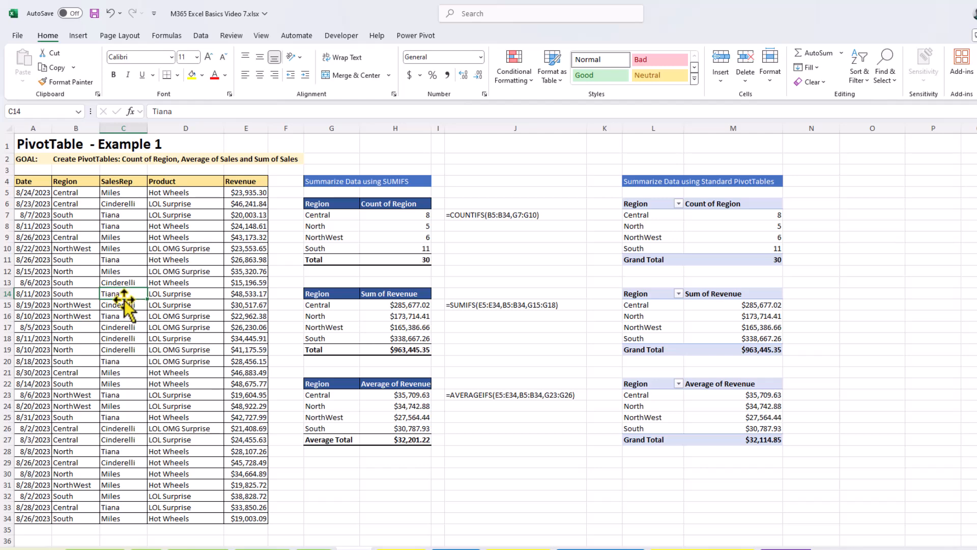
key("ctrl+t")
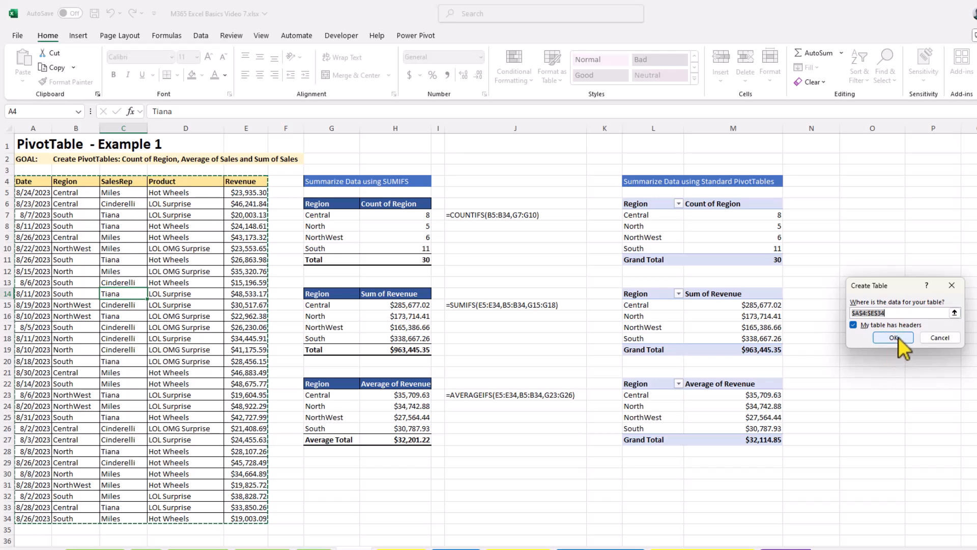
left_click_drag(904, 286, 375, 465)
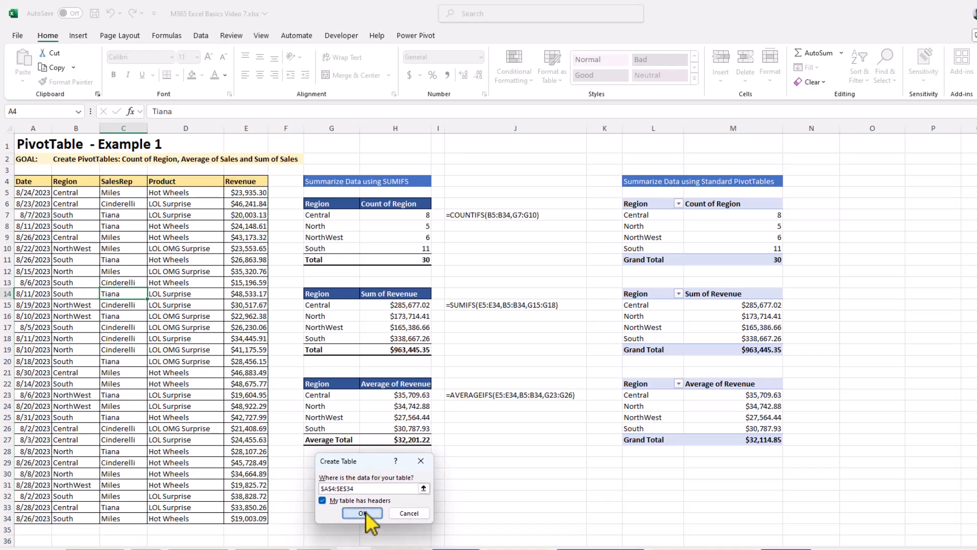
left_click(363, 515)
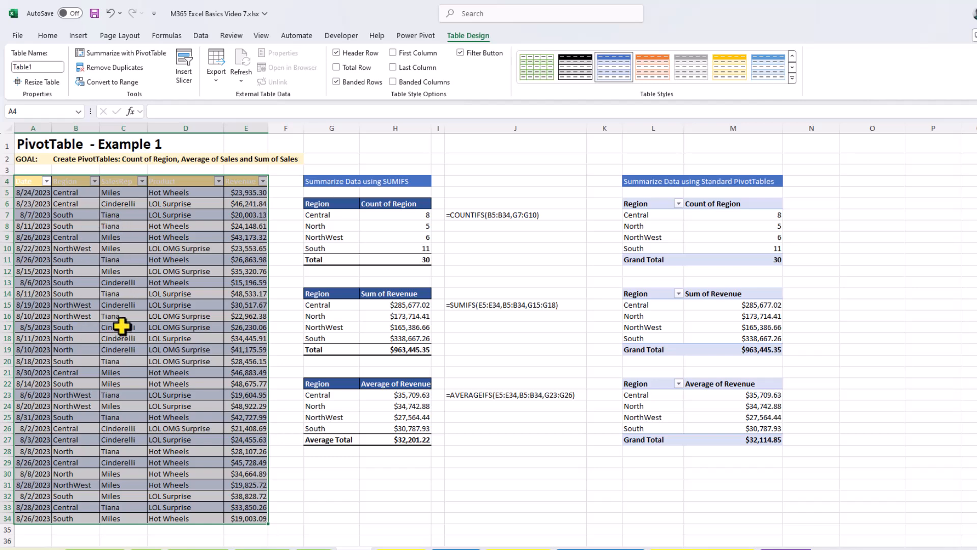
Try to rename the new dataset table as MonthlyRevenue
left_click(39, 67)
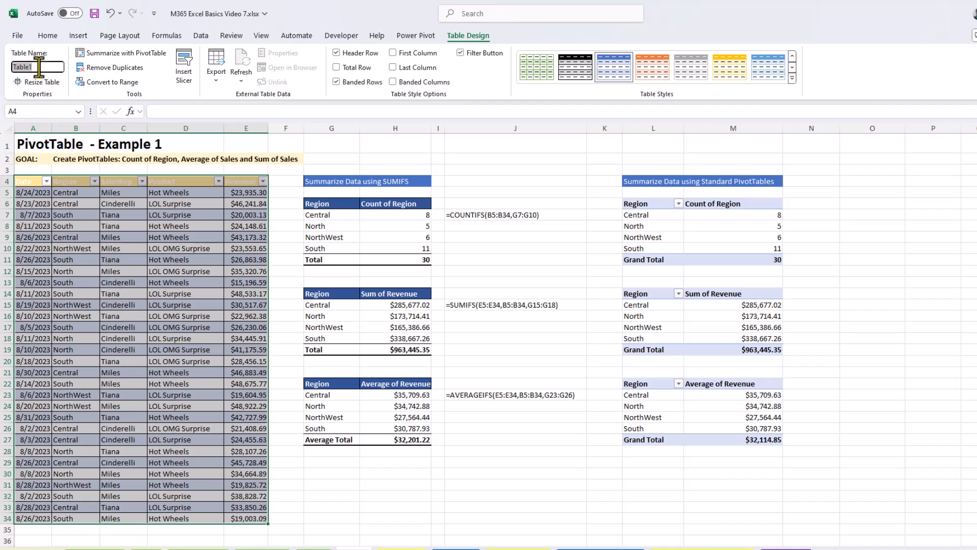
type("MonthlyRevenue")
key("Return")
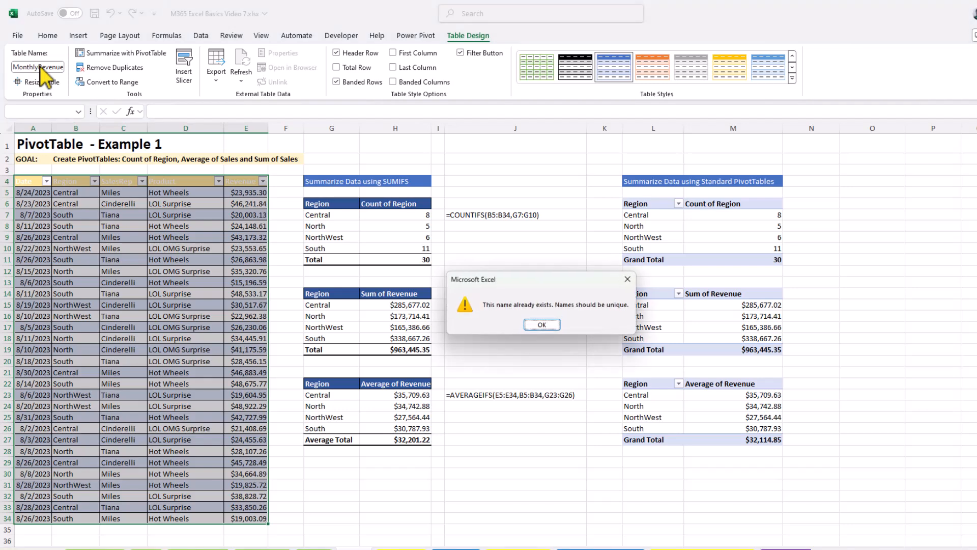
left_click(548, 322)
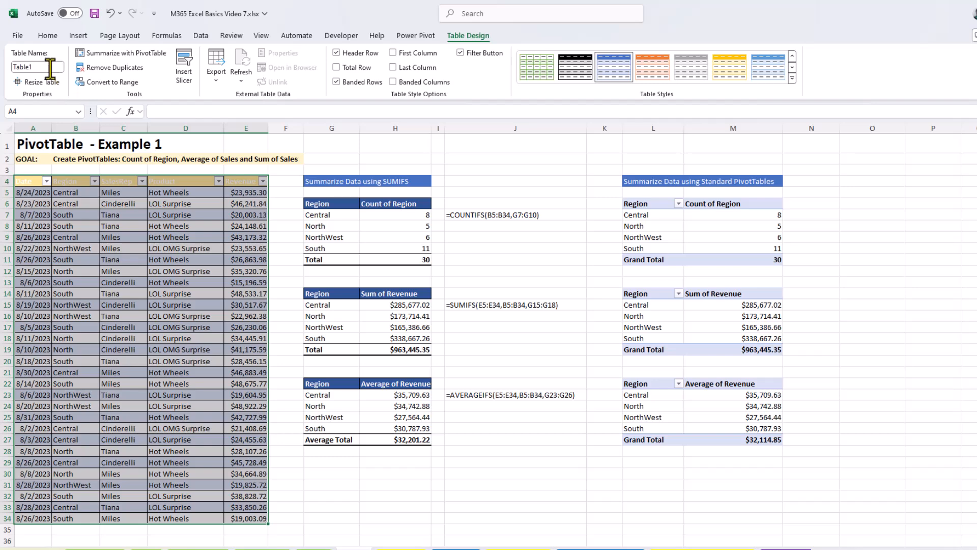
Rename the dataset table as MonthRevSTDPV and deselect its full range
type("MonthRevSTDPV")
key("Return")
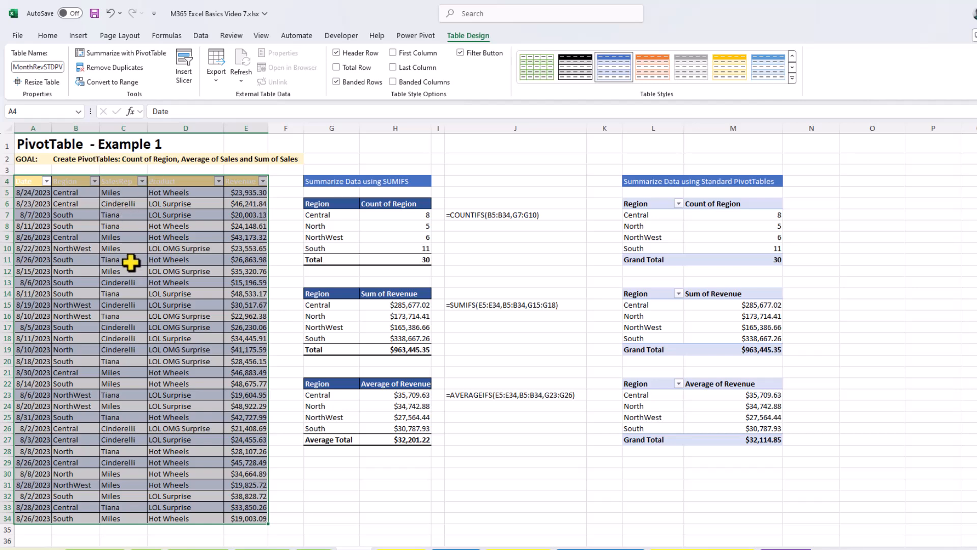
left_click(156, 307)
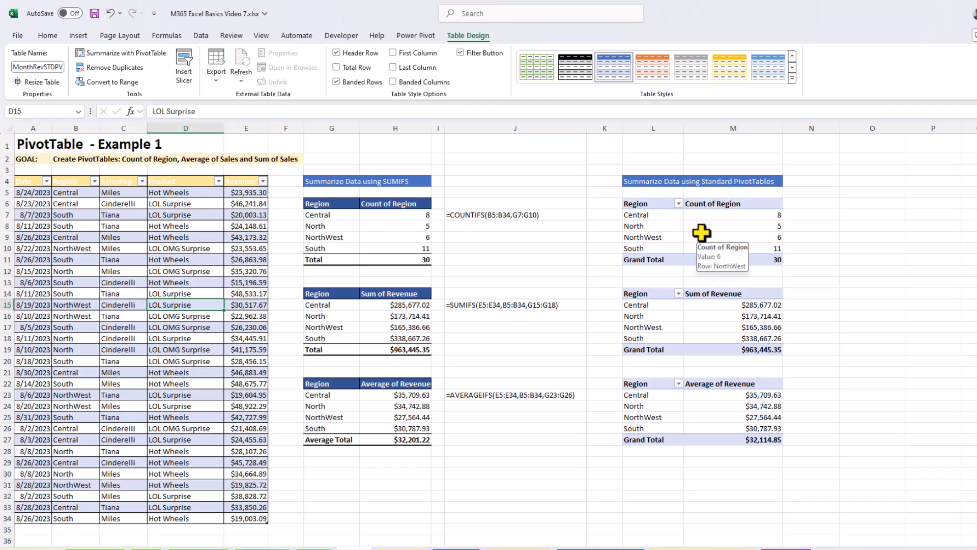
Copy the additional records in L50:P58 and paste them directly below the dataset table, starting at A35
scroll(689, 319, "down", 1)
scroll(689, 320, "down", 9)
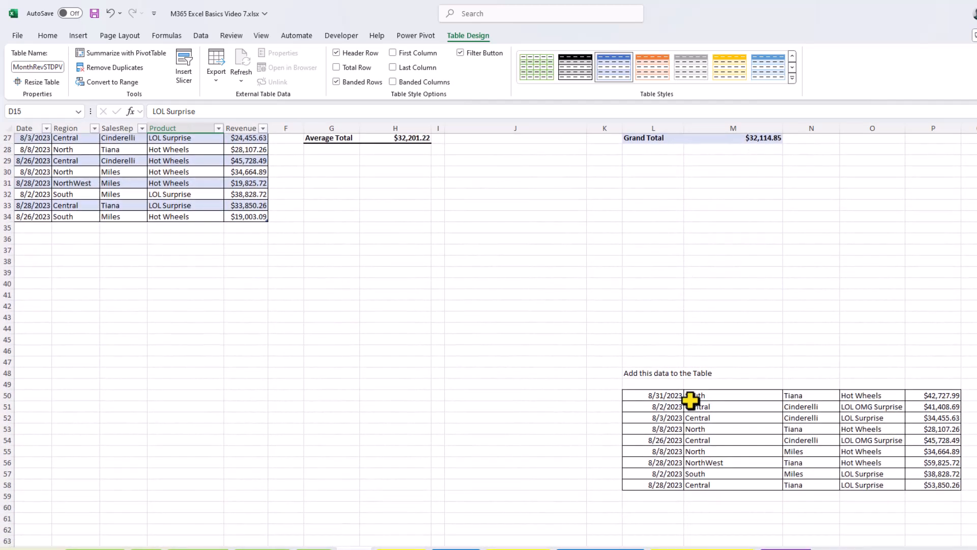
left_click_drag(639, 395, 926, 486)
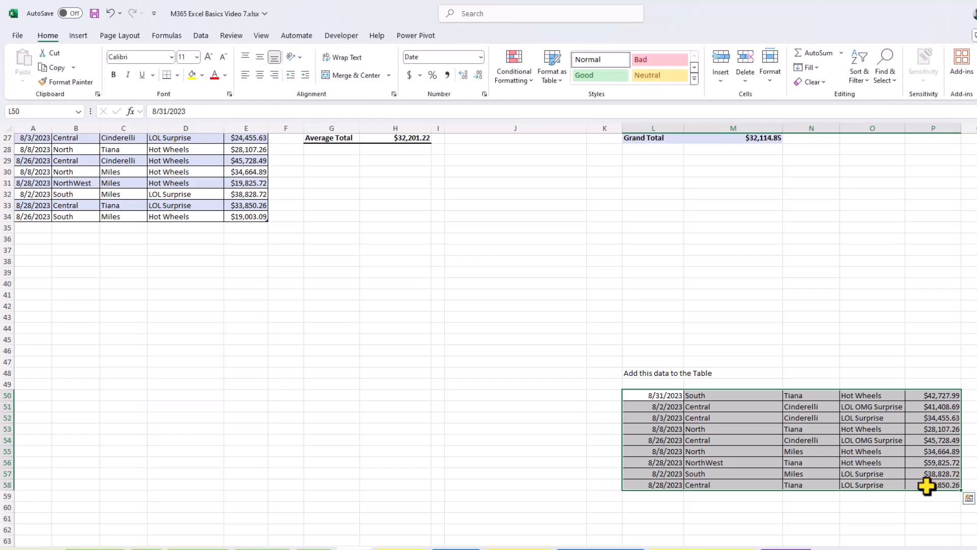
key("ctrl+c")
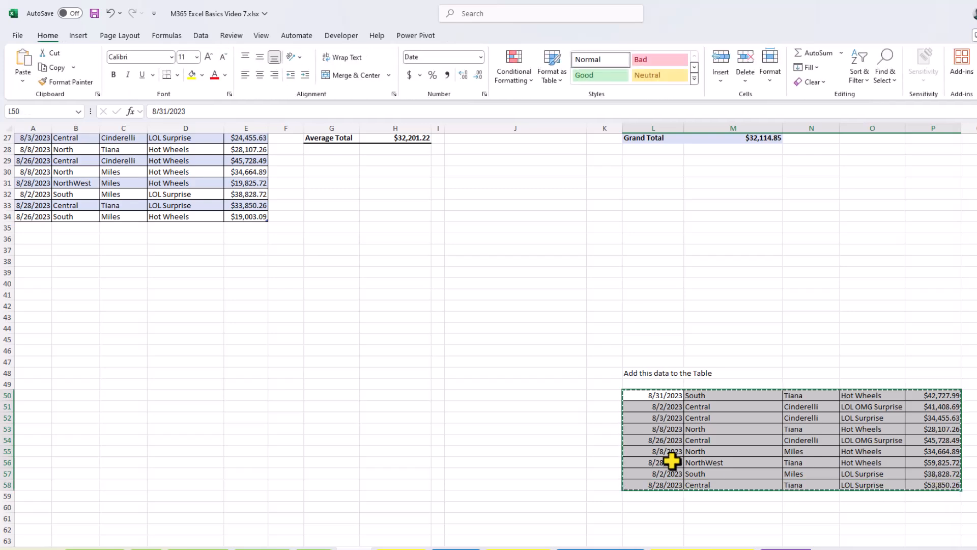
left_click(30, 227)
scroll(31, 227, "up", 7)
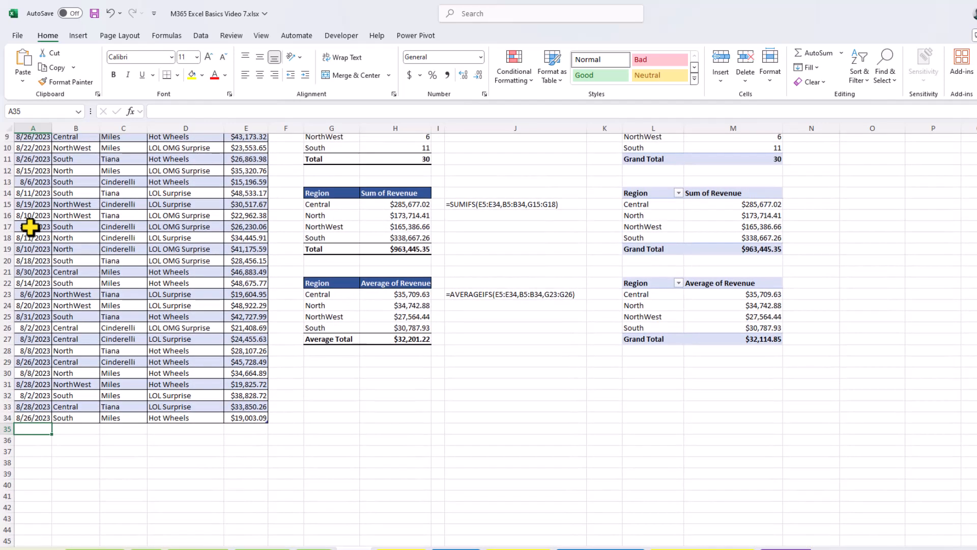
scroll(30, 227, "up", 1)
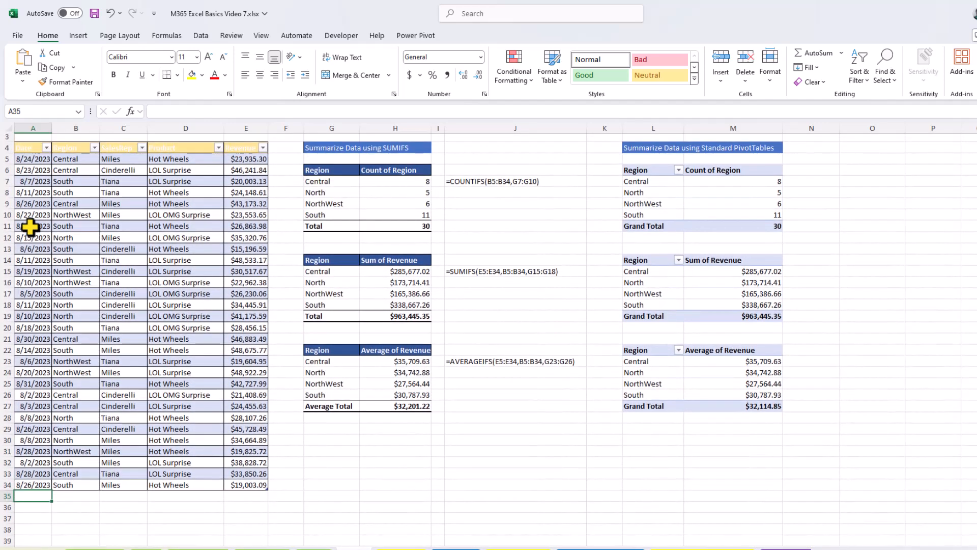
key("ctrl+v")
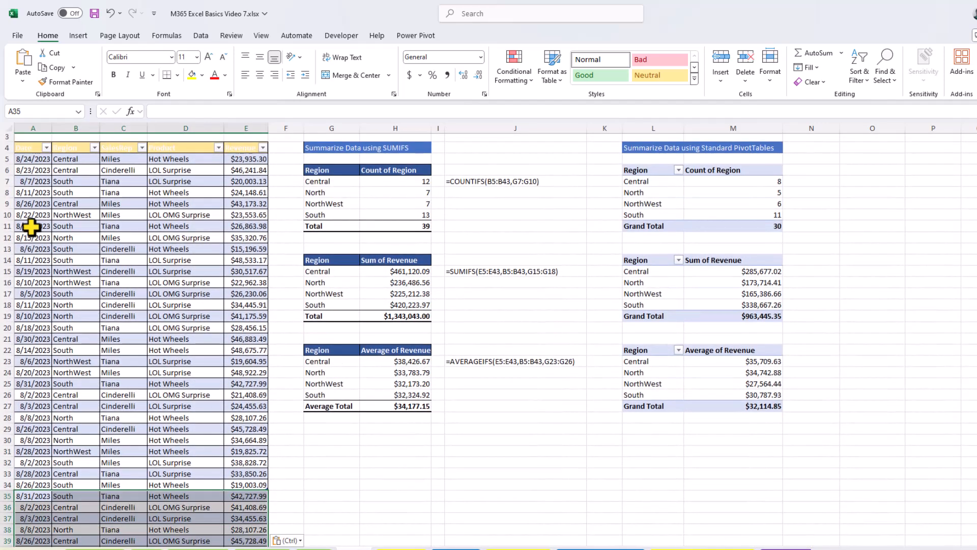
left_click(226, 279)
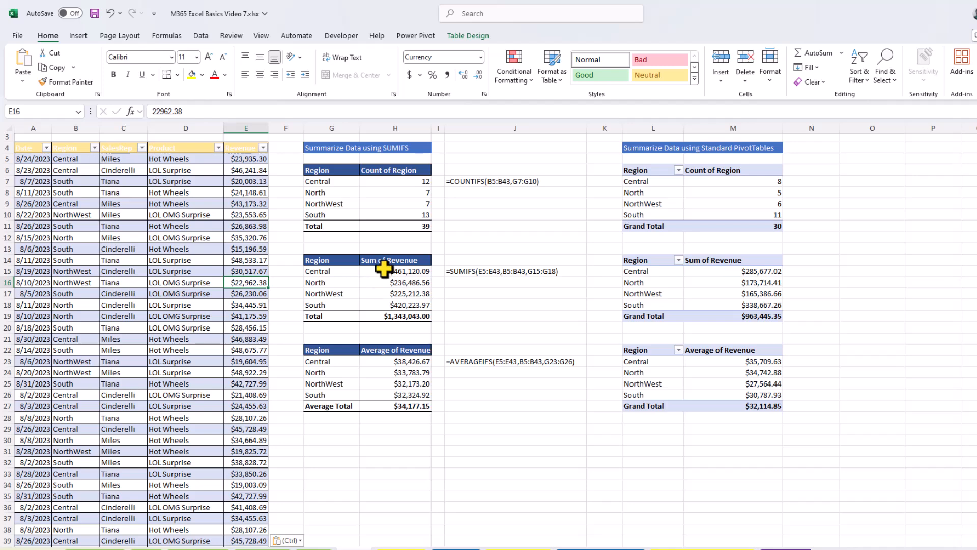
Try to refresh the Count of Region PivotTable with the records added to the table
scroll(388, 257, "up", 1)
left_click(743, 227)
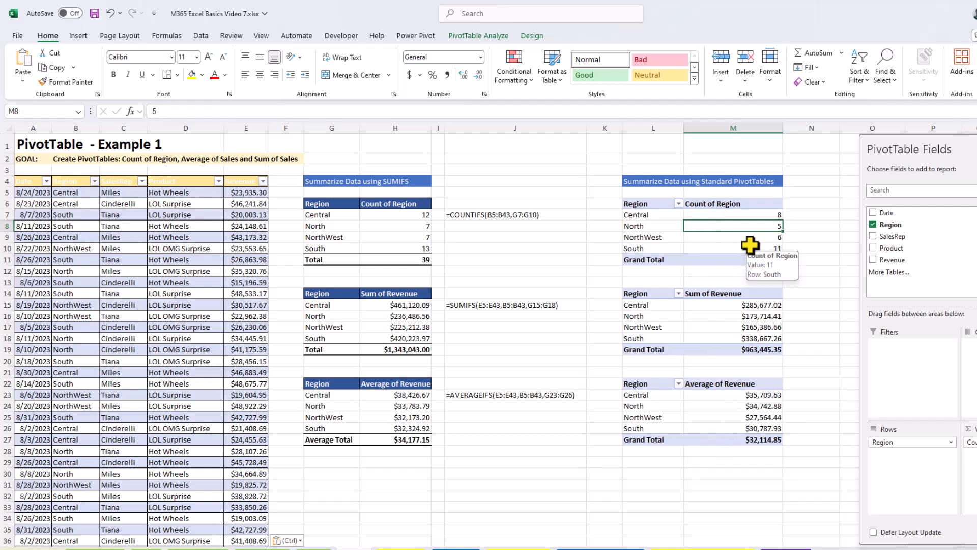
left_click(709, 236)
key("ctrl+alt+F5")
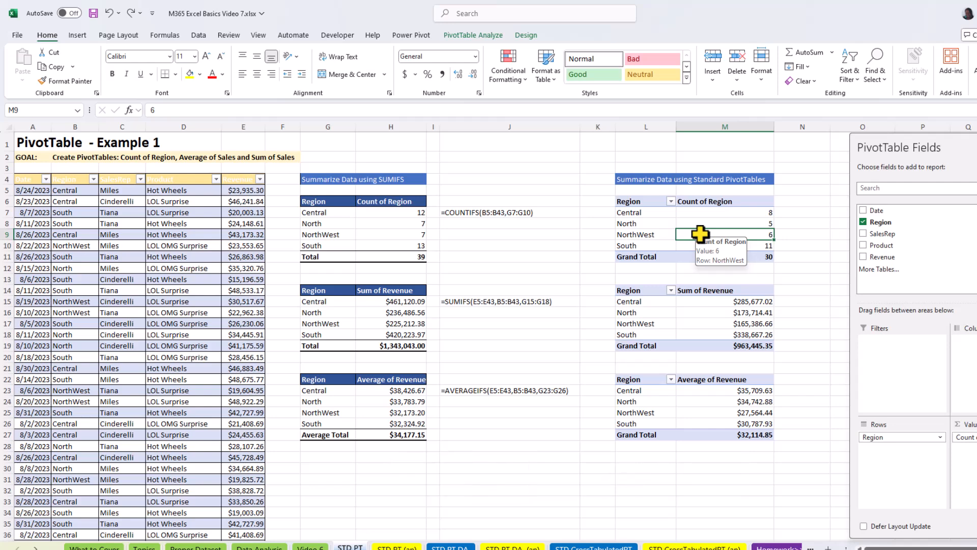
key("alt+F5")
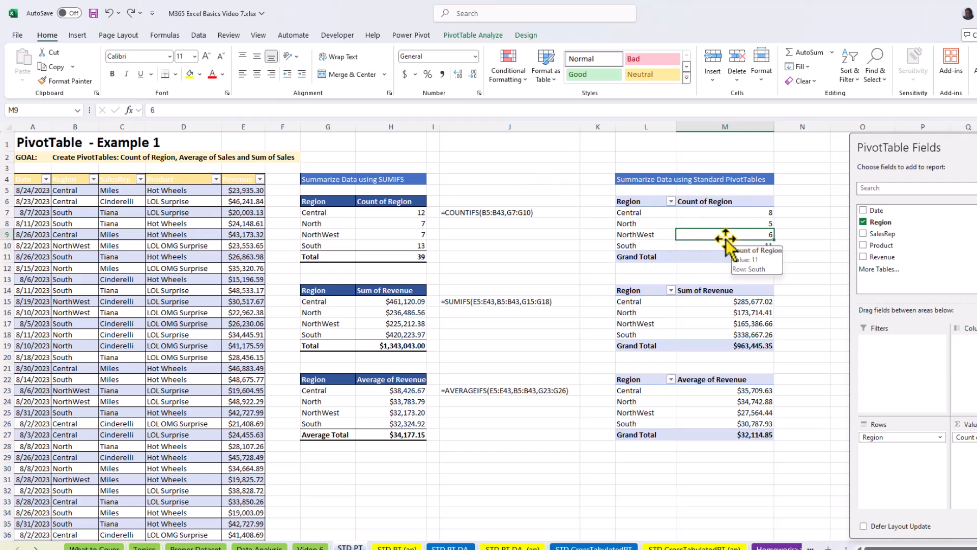
right_click(717, 234)
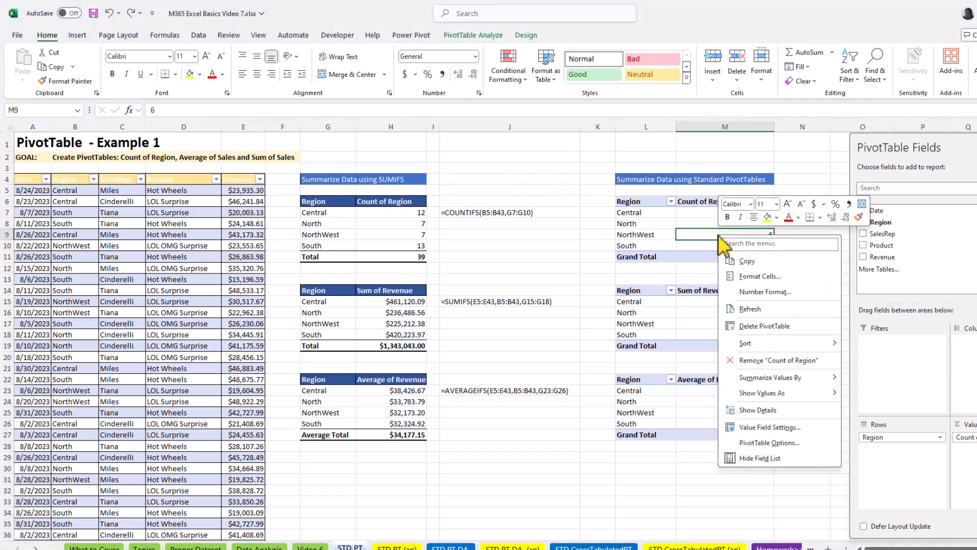
left_click(754, 311)
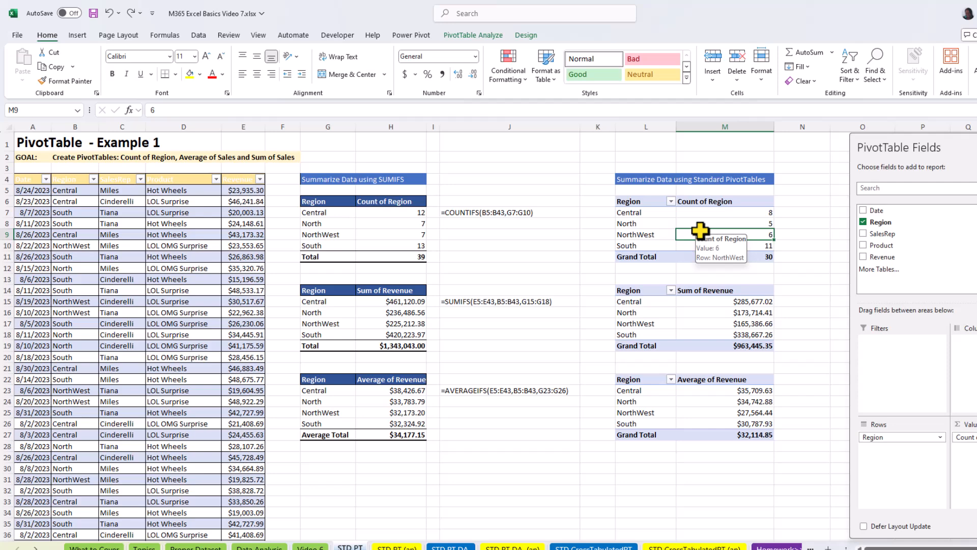
Refresh all PivotTables in the workbook and widen columns L and M equally
key("ctrl+alt+F5")
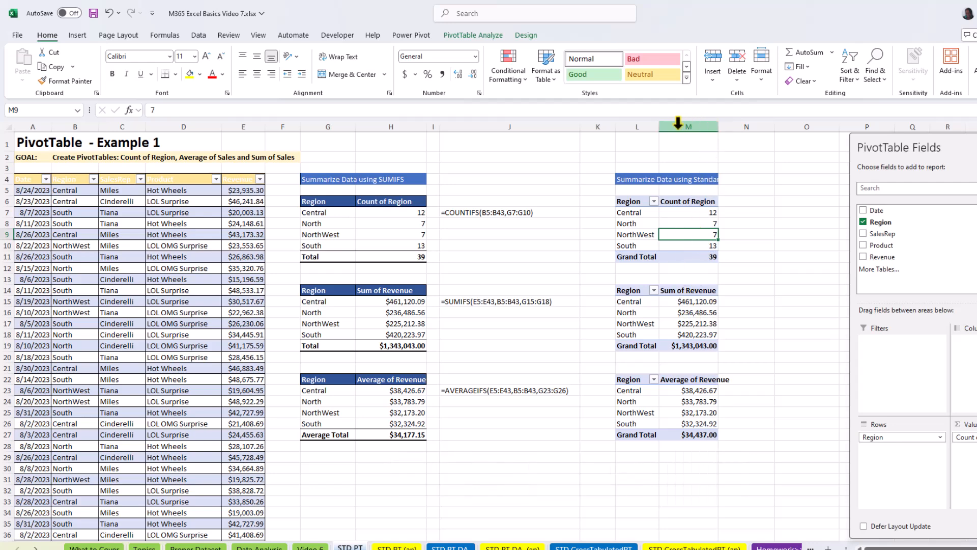
left_click_drag(646, 120, 747, 127)
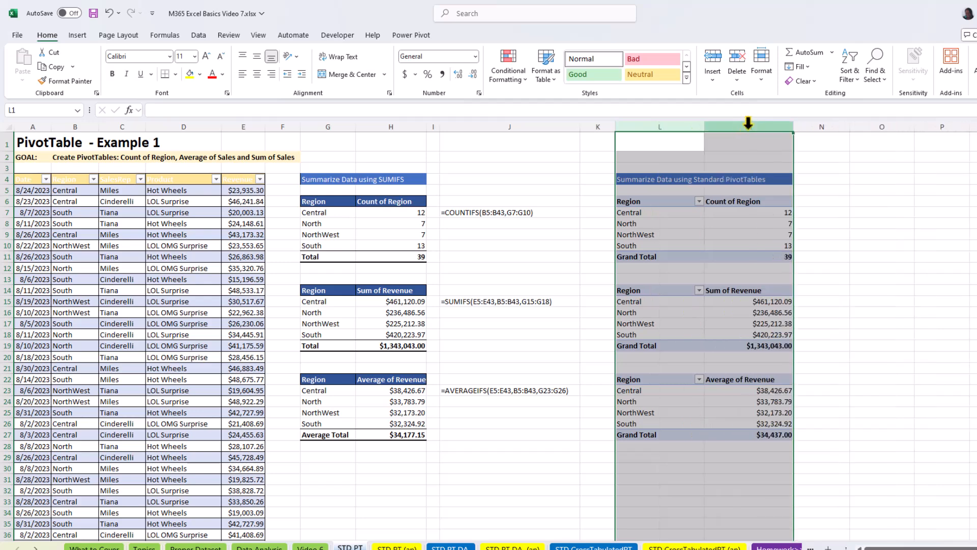
left_click(757, 314)
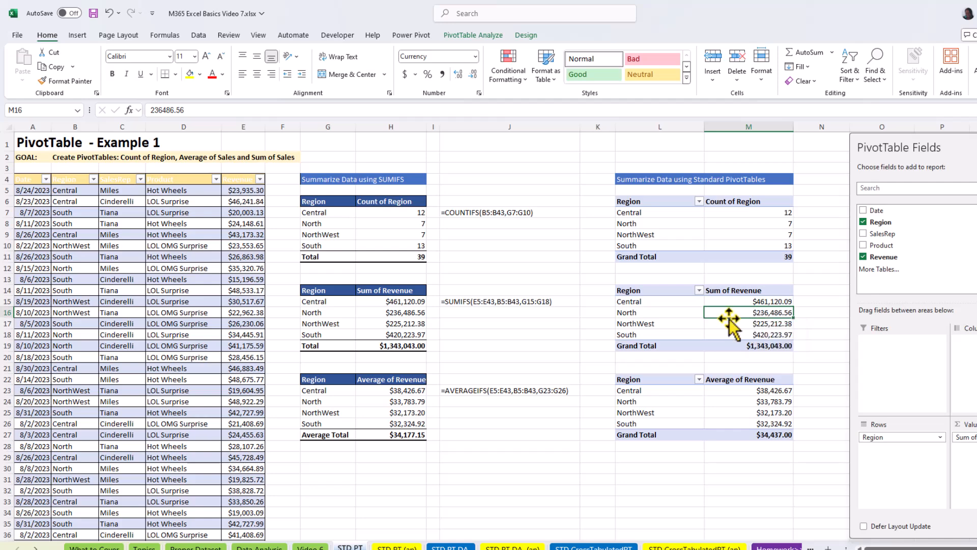
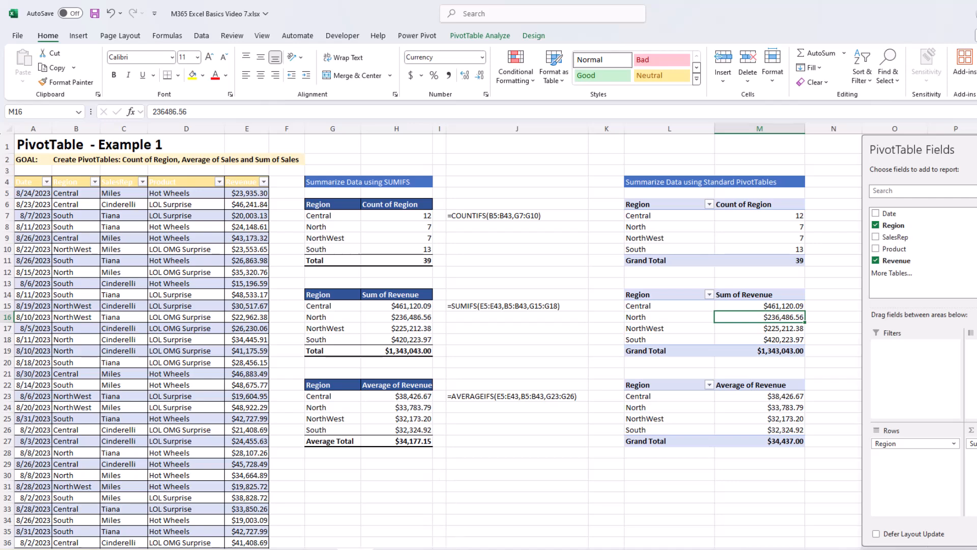
On the STD PT DA sheet, insert a PivotTable from A6:E1075 at G6 of the existing worksheet and add the Date field
left_click(458, 549)
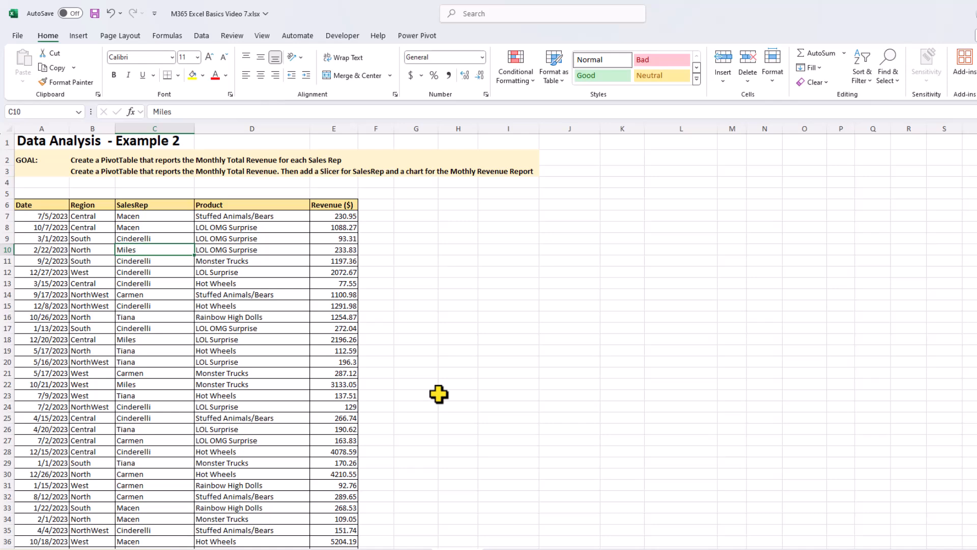
left_click(275, 362)
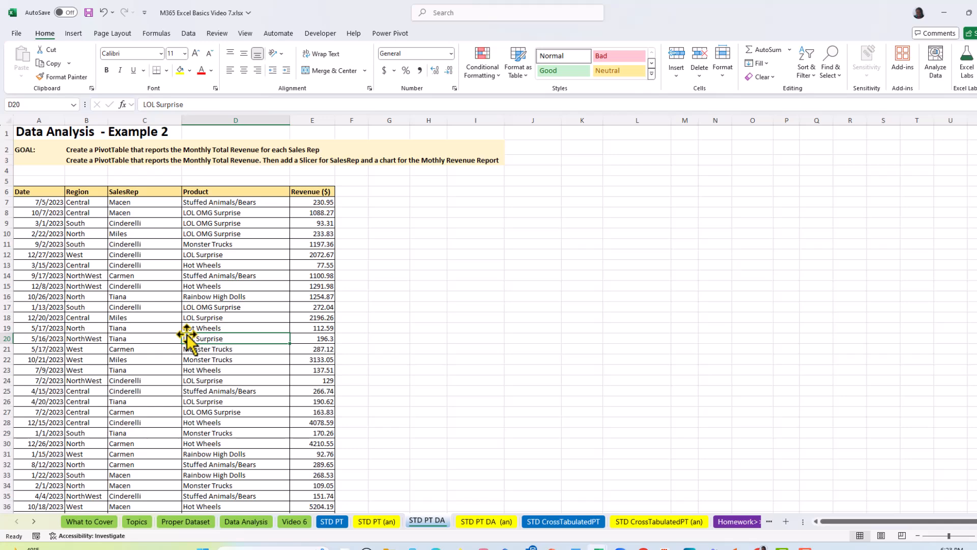
key("alt+n")
key("v")
key("t")
left_click_drag(557, 256, 705, 165)
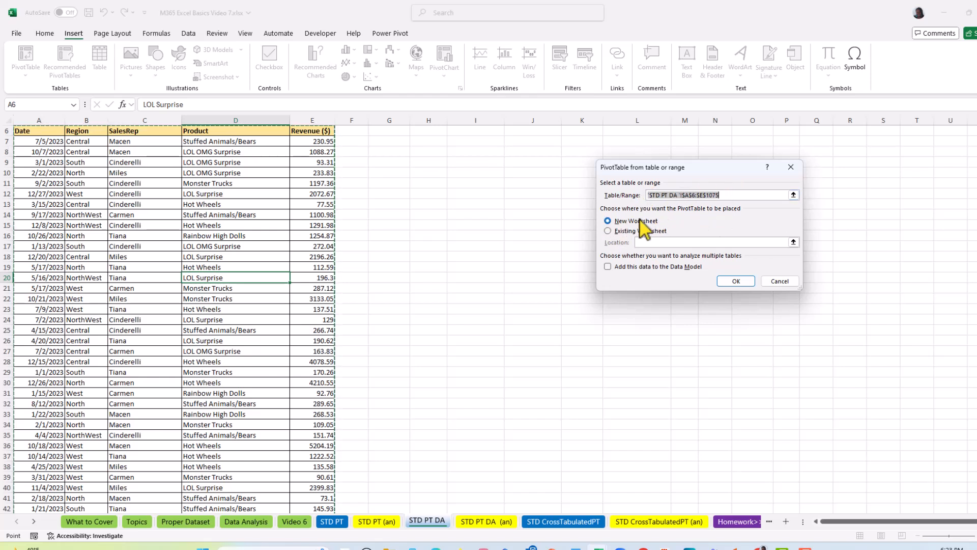
left_click(608, 232)
scroll(466, 221, "up", 2)
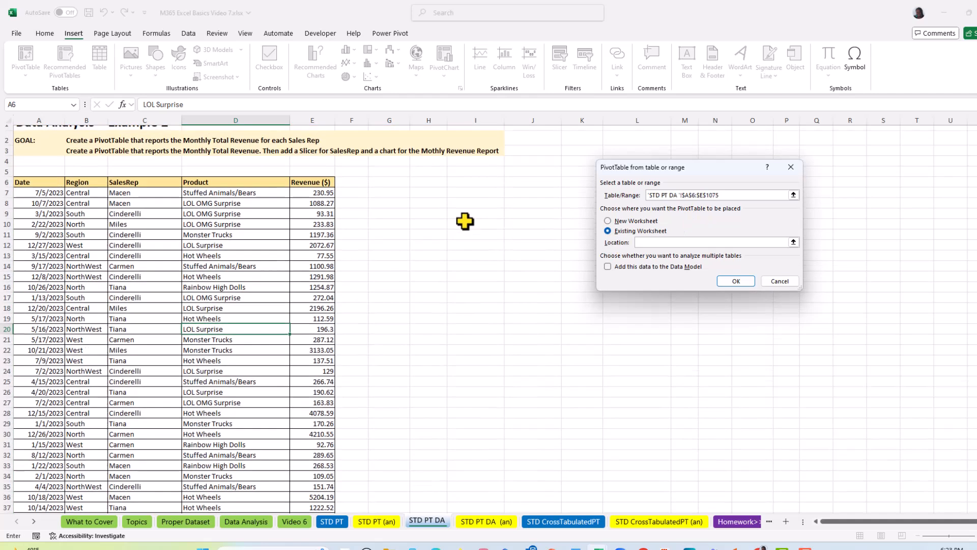
left_click(662, 244)
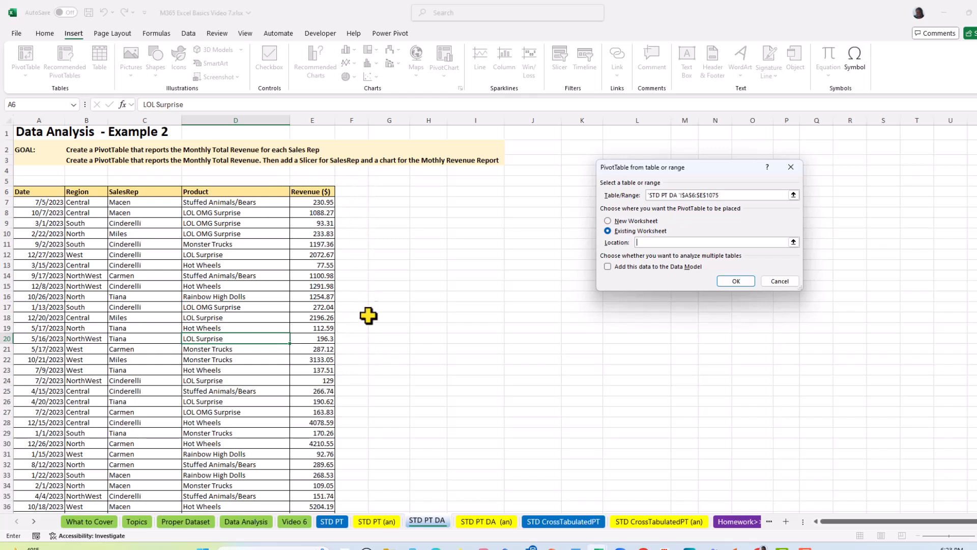
left_click(399, 193)
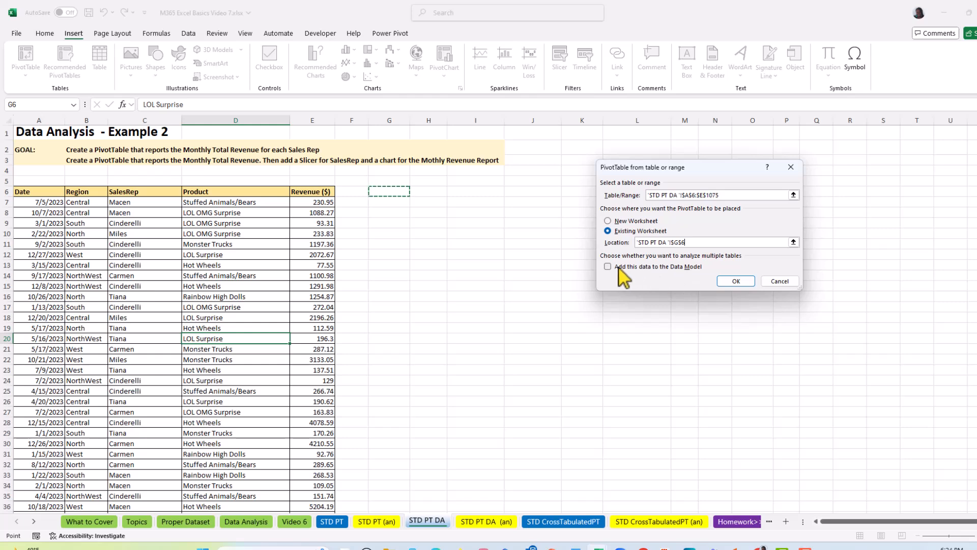
left_click(736, 281)
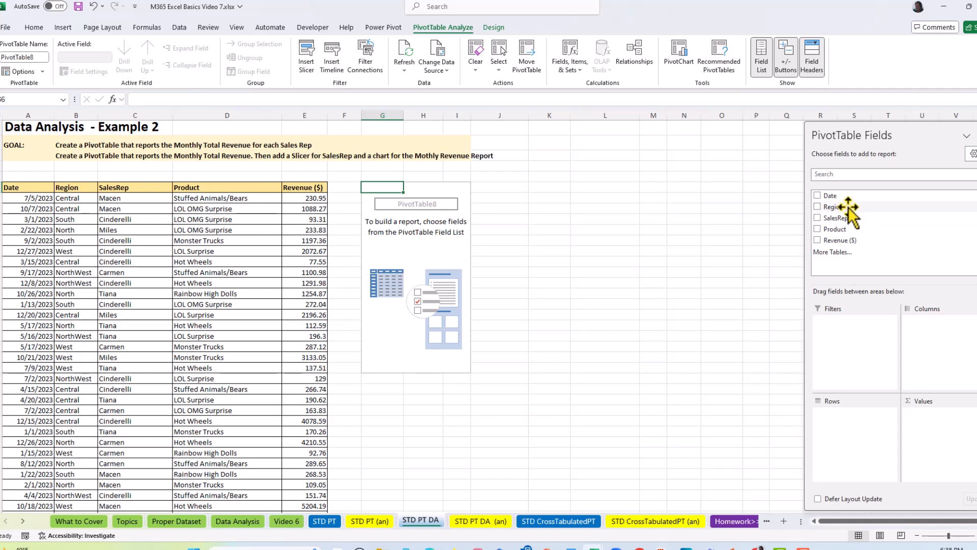
left_click(818, 196)
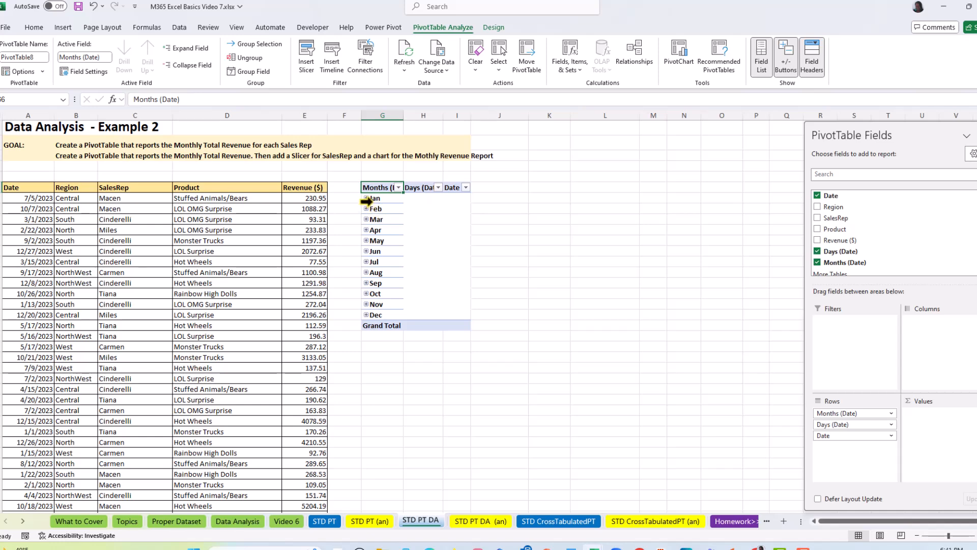
Expand the PivotTable's entire Months (Date) field to the day level and collapse it back to months
right_click(381, 200)
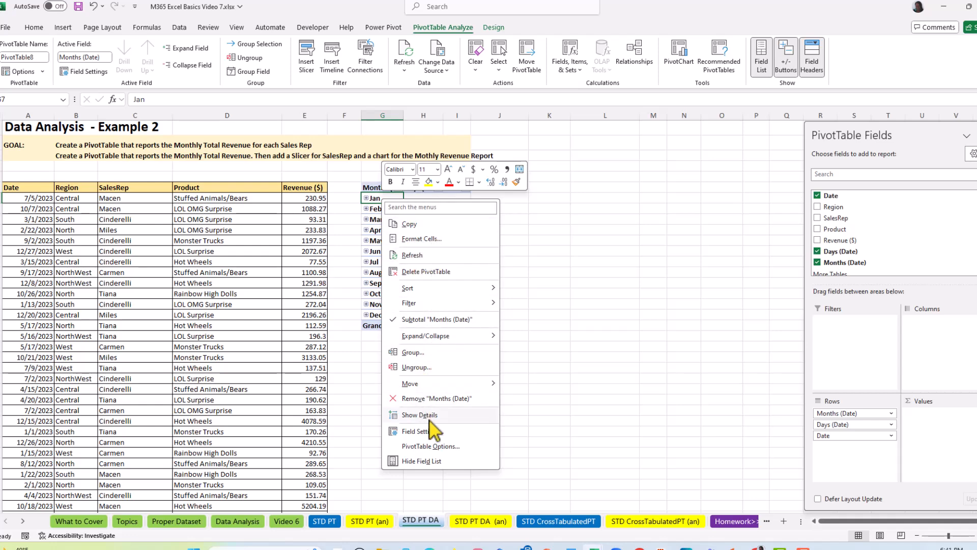
mouse_move(431, 340)
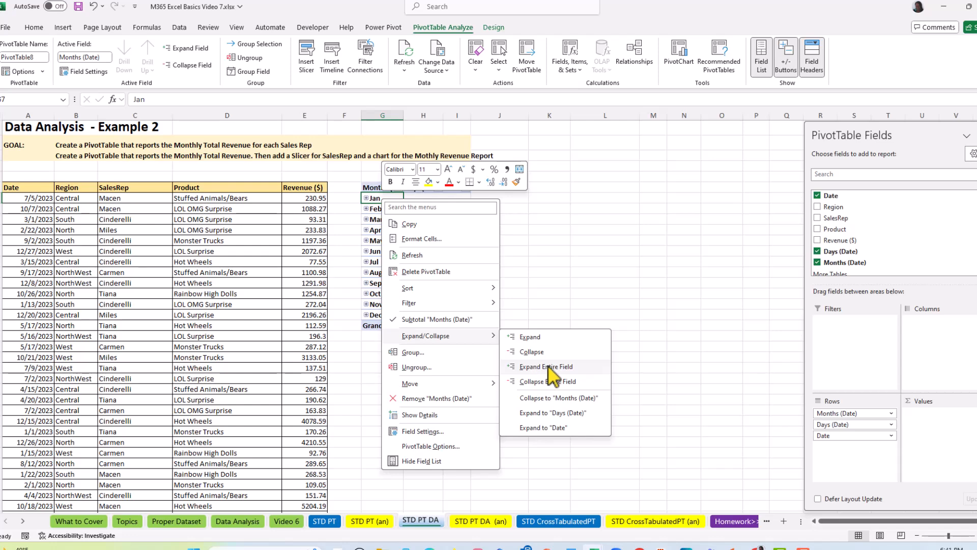
left_click(550, 367)
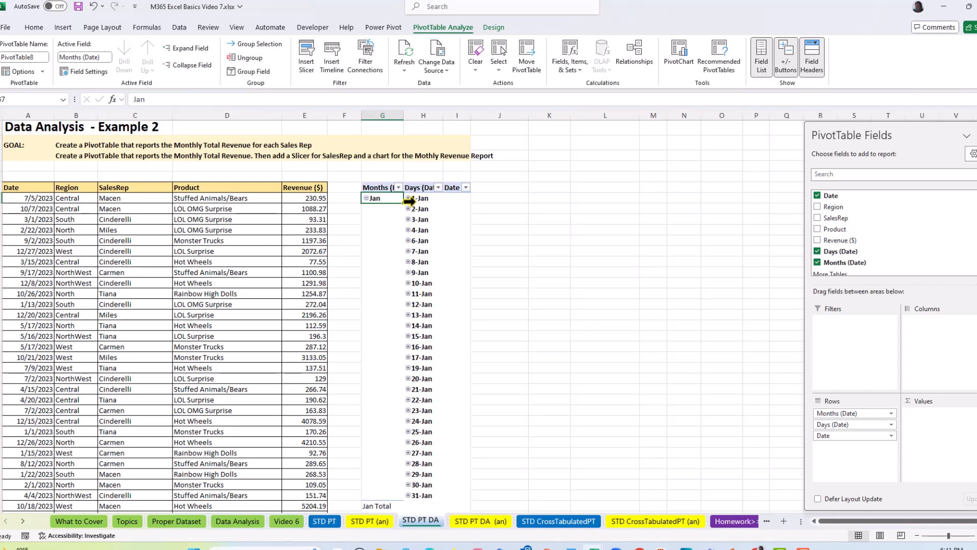
left_click(416, 198)
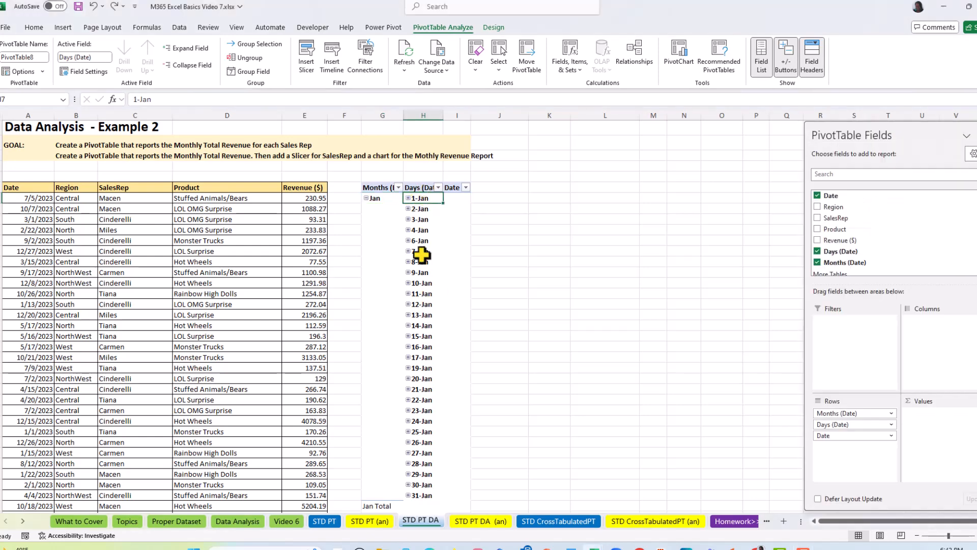
right_click(422, 200)
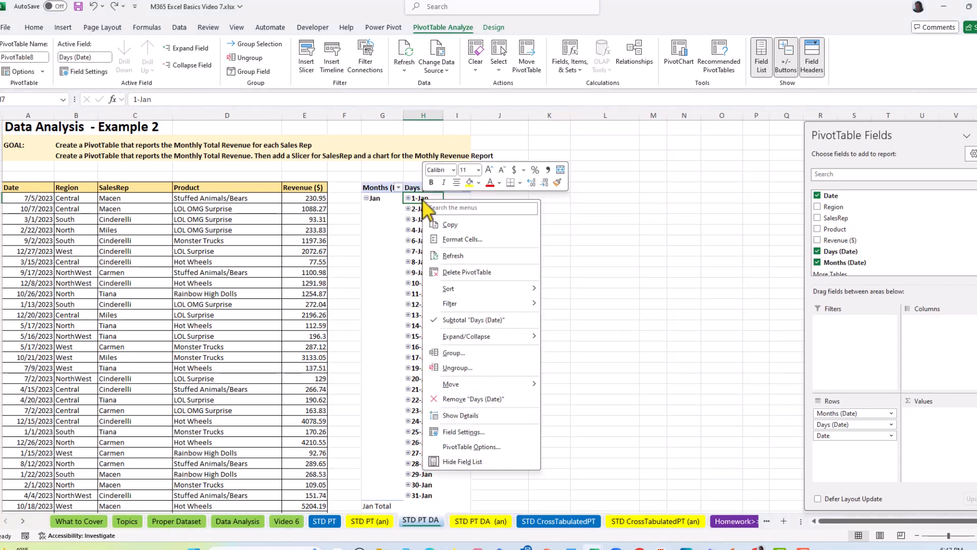
mouse_move(474, 338)
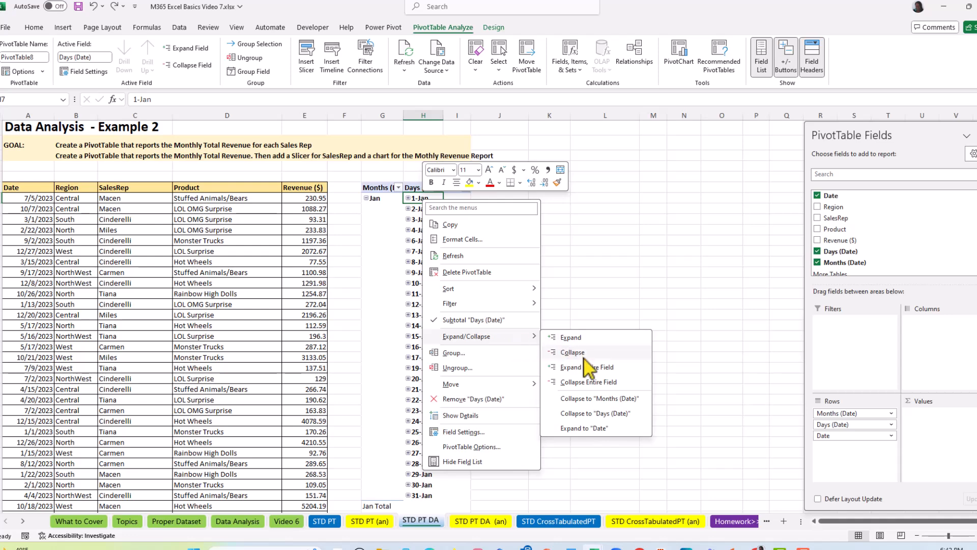
left_click(591, 383)
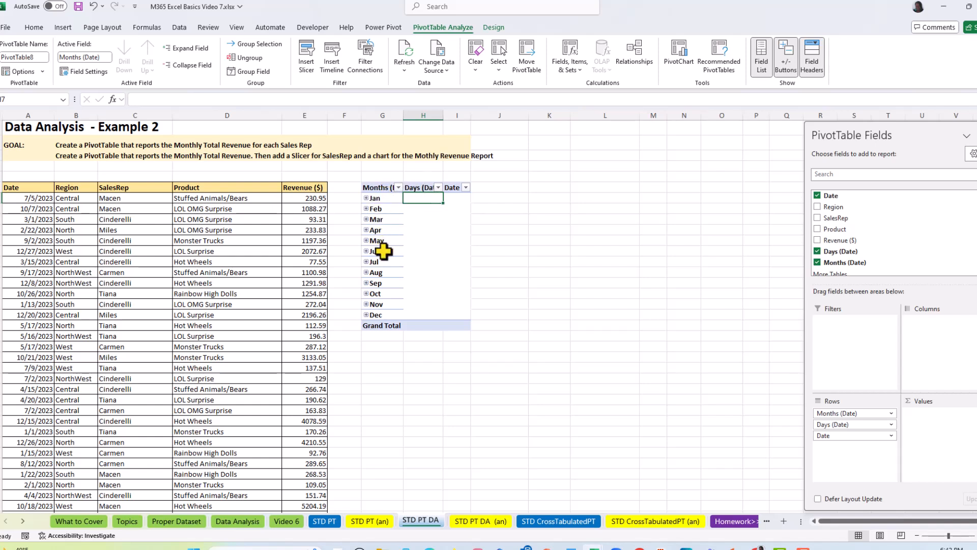
Group the PivotTable's dates by Days, Months and Quarters
right_click(382, 198)
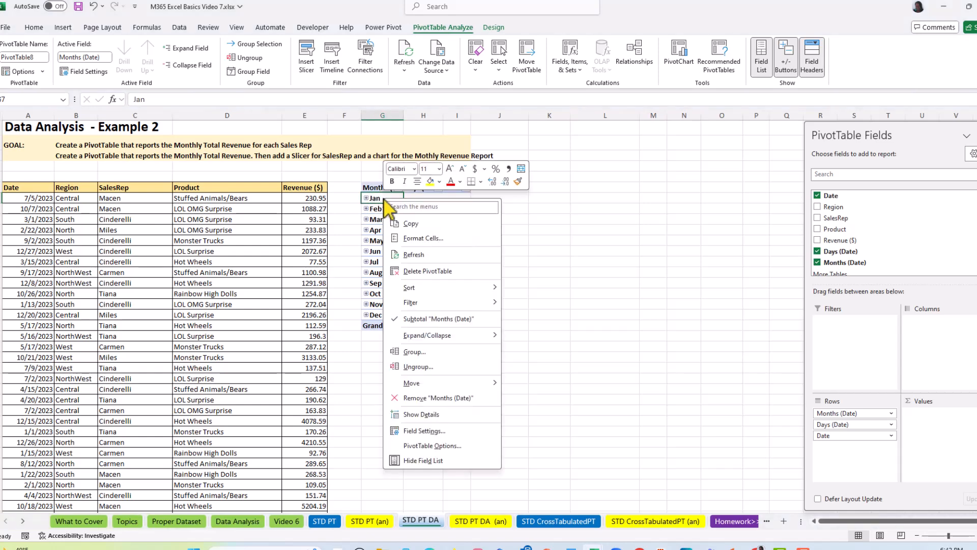
left_click(435, 351)
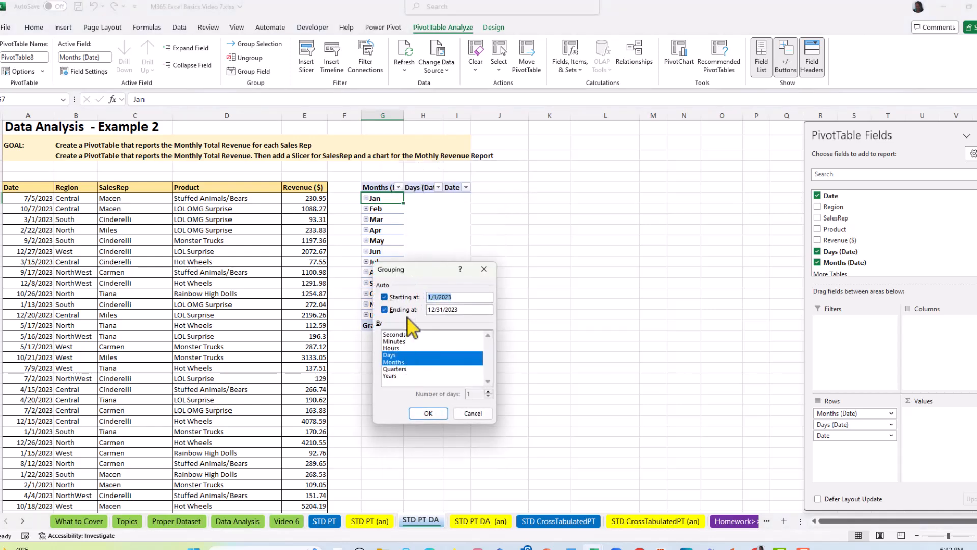
left_click(402, 369)
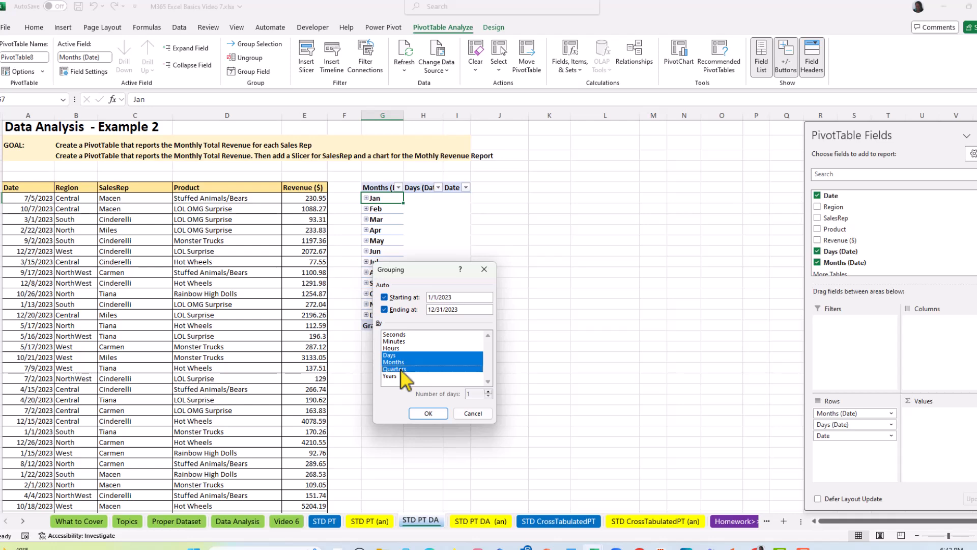
left_click(428, 413)
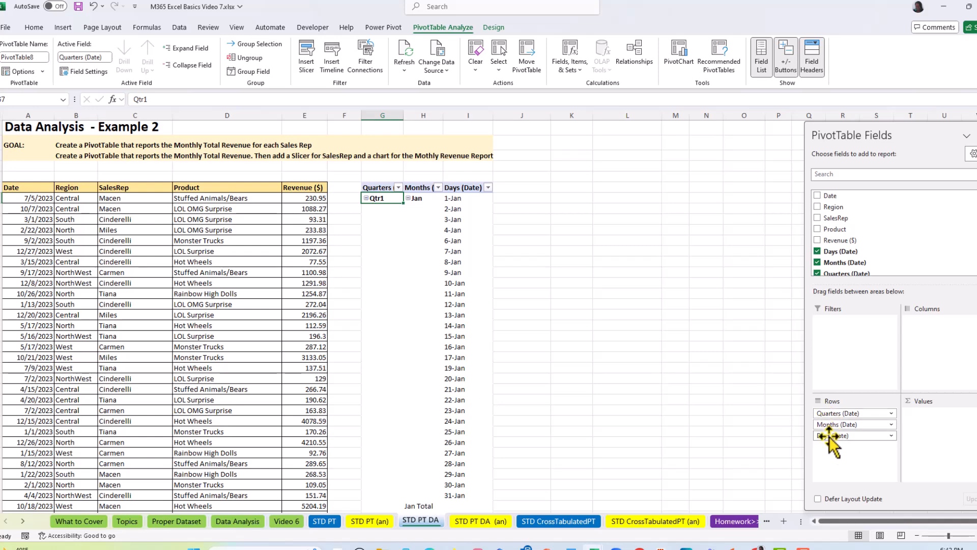
Regroup the PivotTable's dates by Days and Months only, leaving out Quarters
right_click(394, 199)
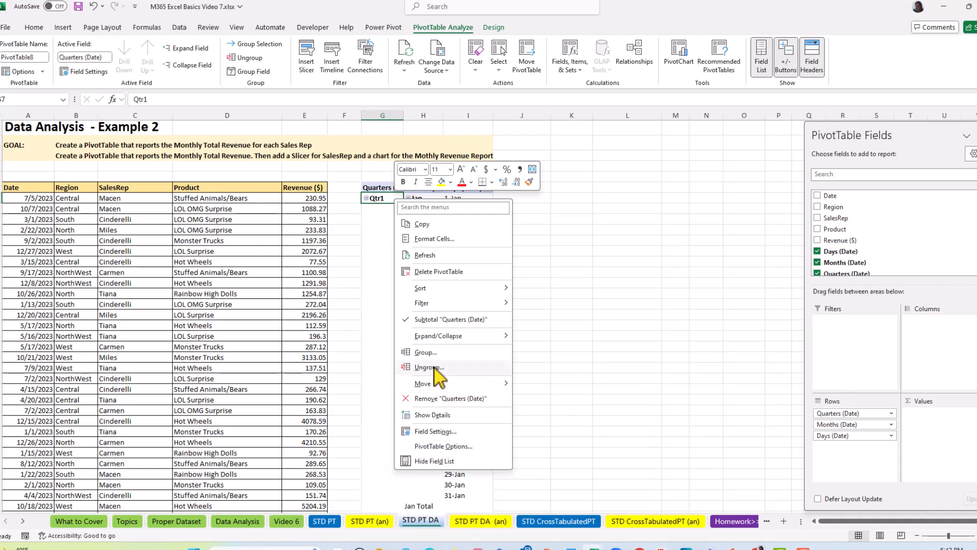
left_click(427, 353)
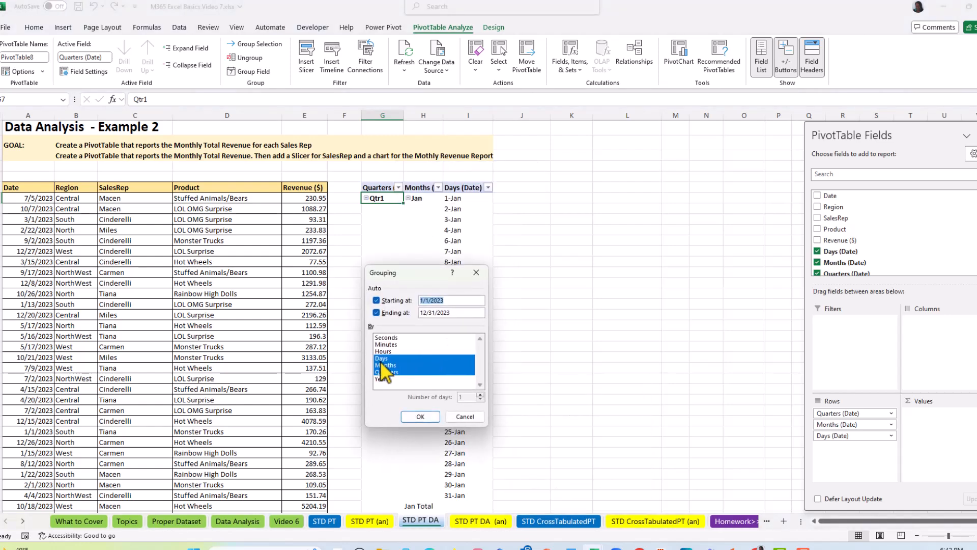
left_click(386, 372)
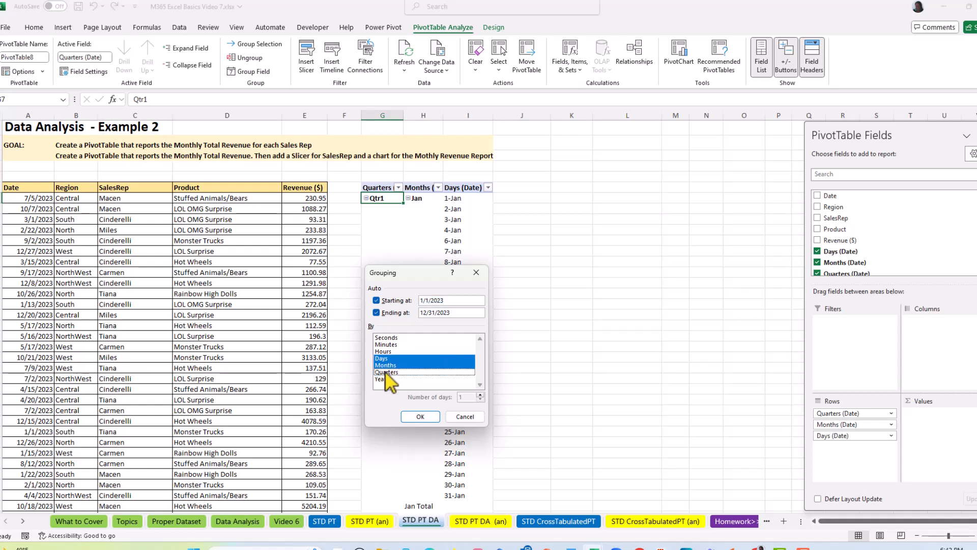
left_click(421, 416)
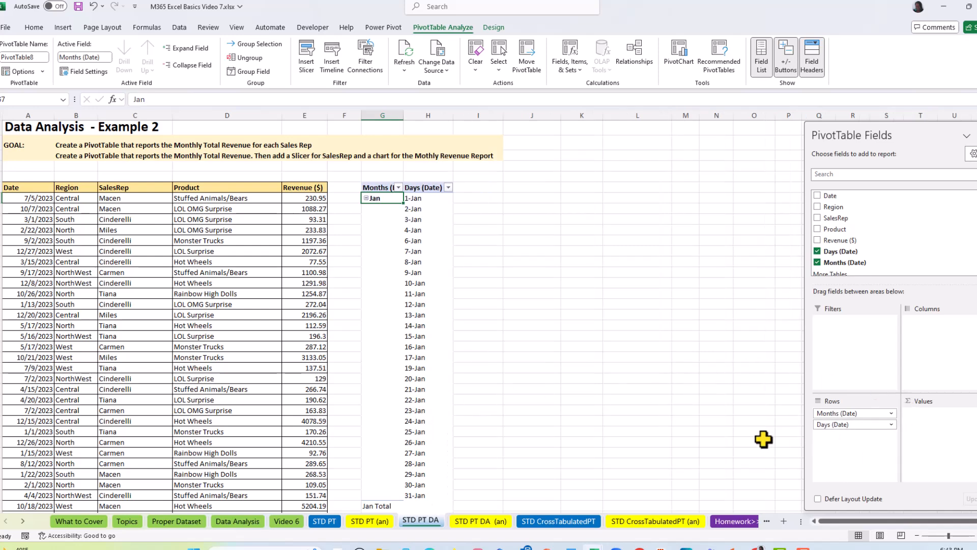
Collapse the PivotTable's entire date field from the day level to months
left_click(406, 209)
right_click(410, 210)
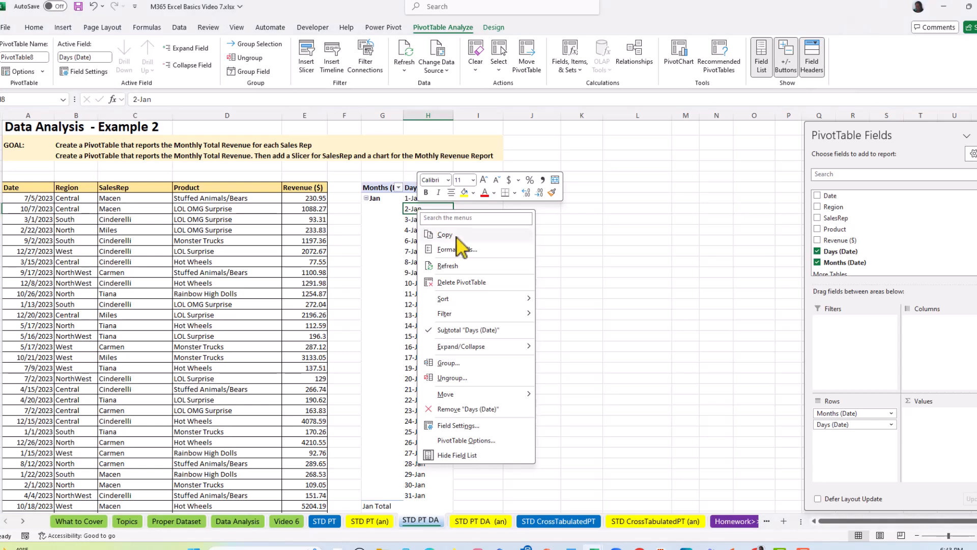
mouse_move(456, 351)
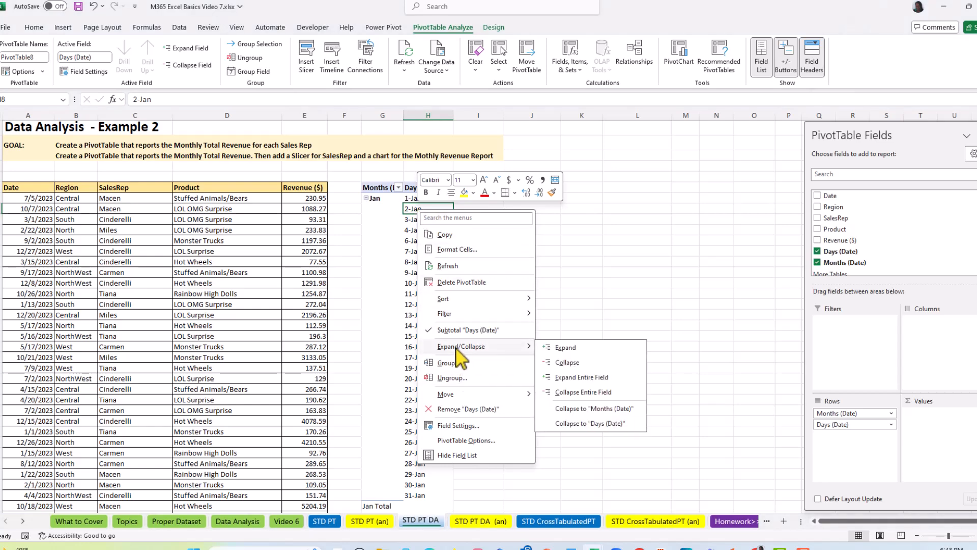
left_click(581, 393)
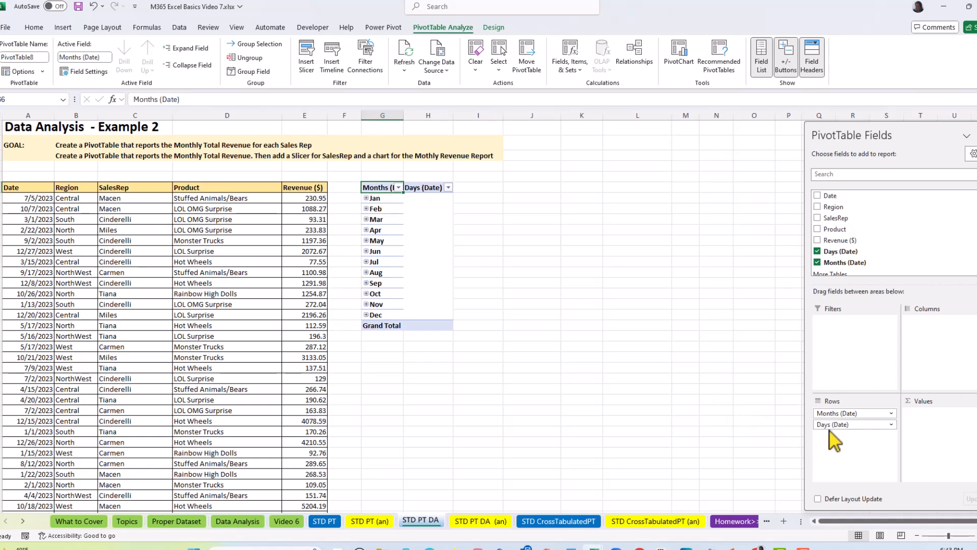
Try taking the Days (Date) field out of the Rows area and drilling into April
left_click(856, 425)
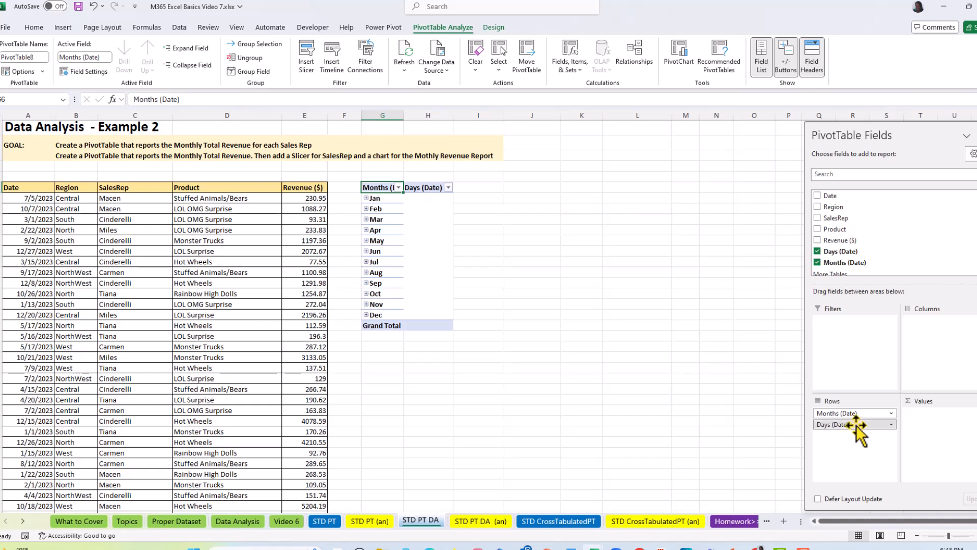
left_click_drag(856, 425, 739, 407)
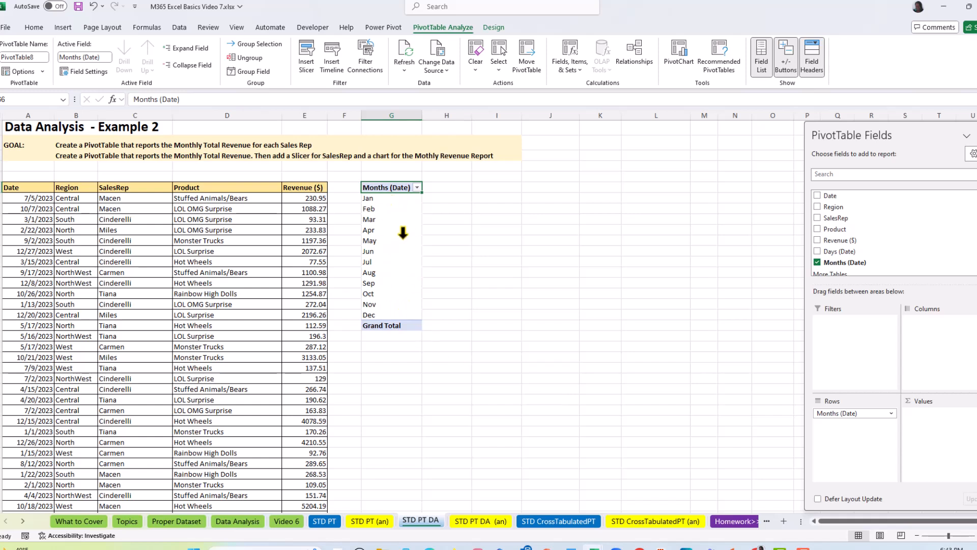
left_click(403, 234)
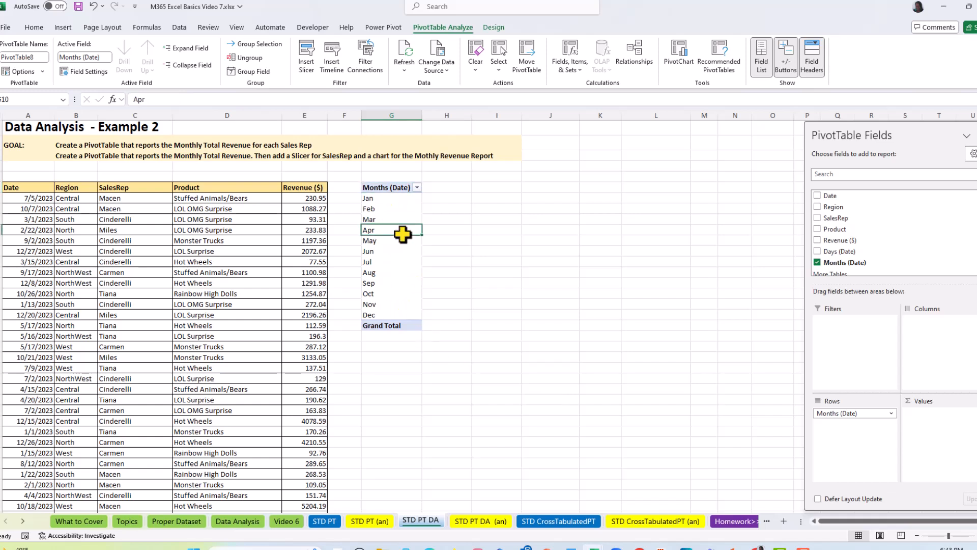
double_click(403, 234)
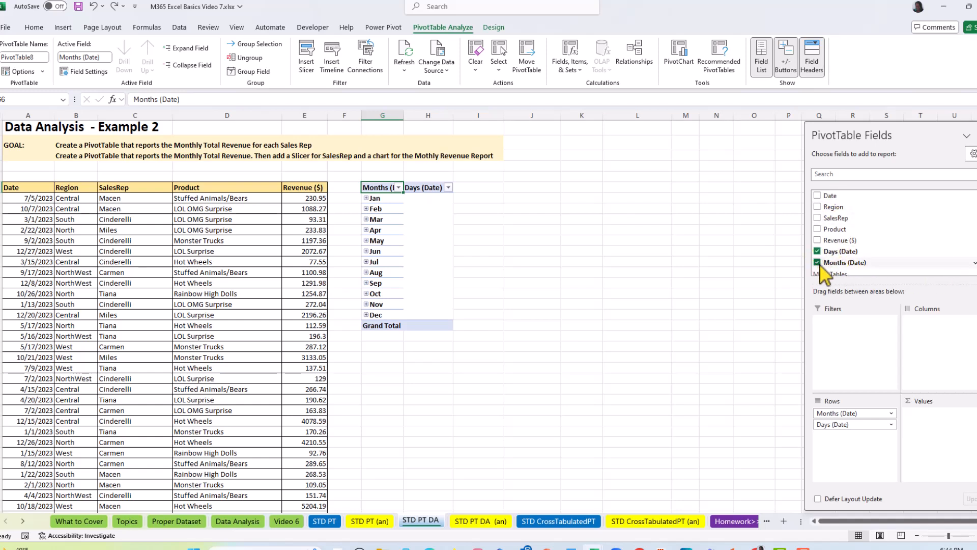
Deselect the Days (Date) field in the PivotTable and rename the Months (Date) header in G6 to Months
left_click_drag(976, 239, 976, 250)
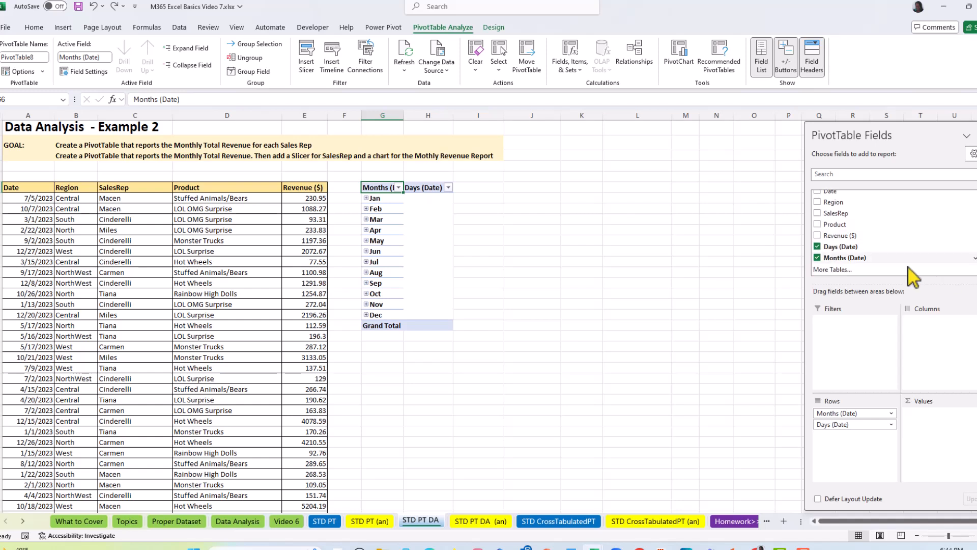
left_click(818, 247)
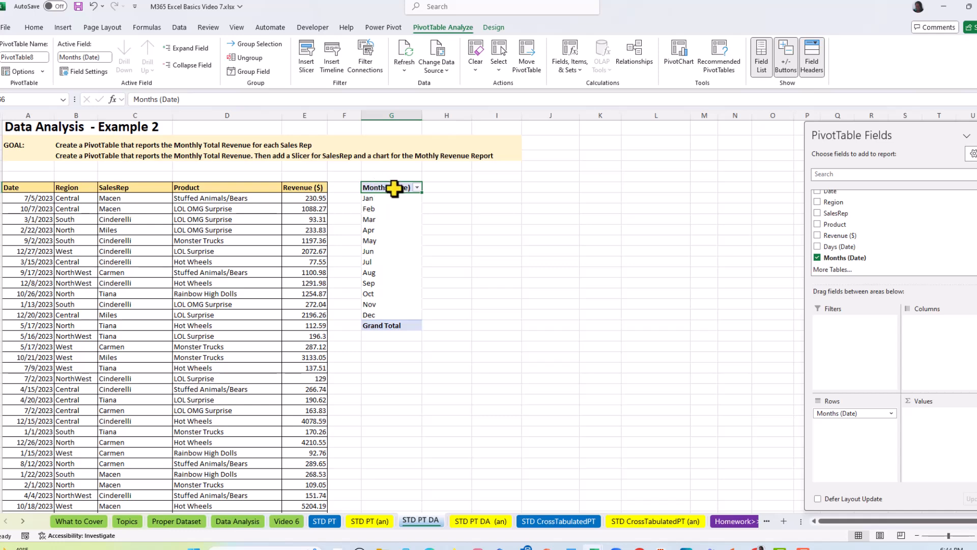
type("Months")
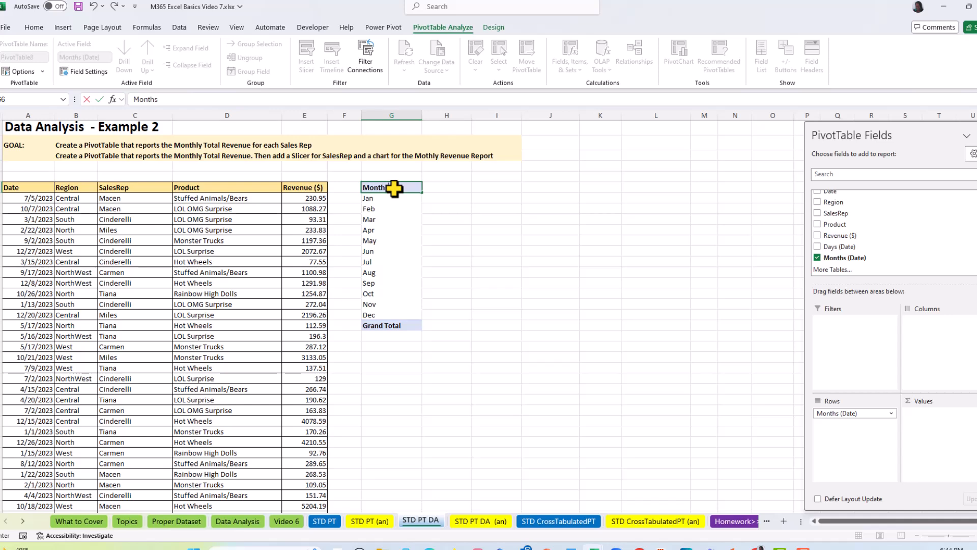
key("Return")
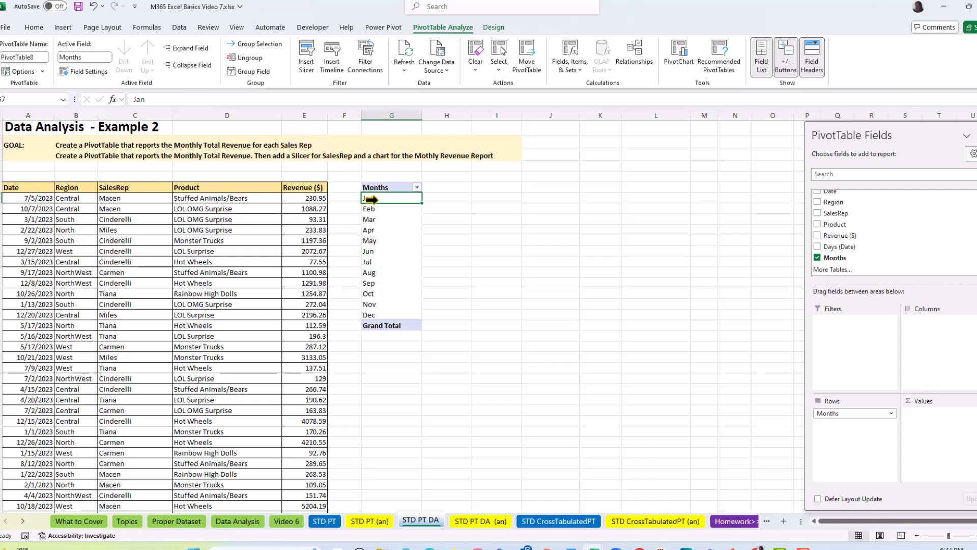
Add Revenue ($) to the PivotTable's values and SalesRep to its rows, placing SalesRep above Months
left_click_drag(837, 235, 956, 436)
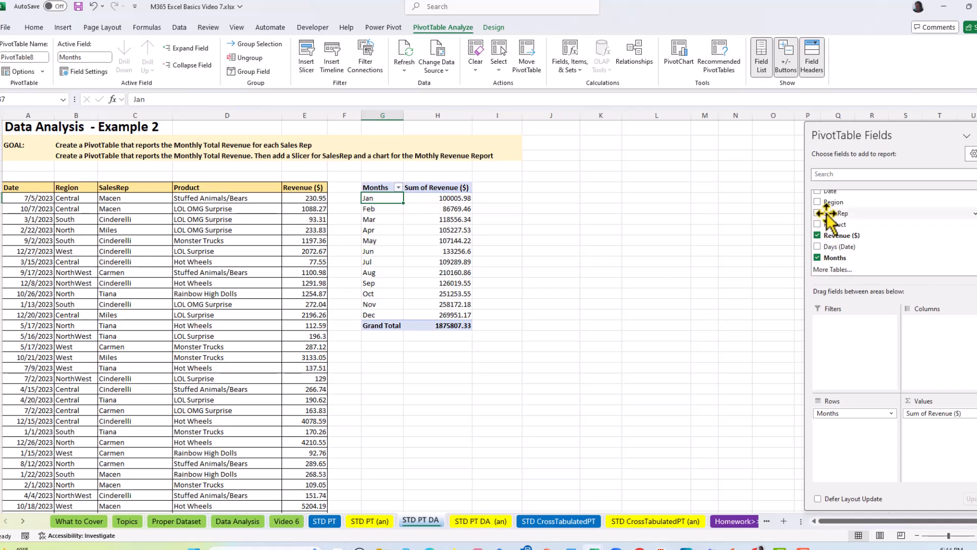
left_click_drag(829, 214, 868, 453)
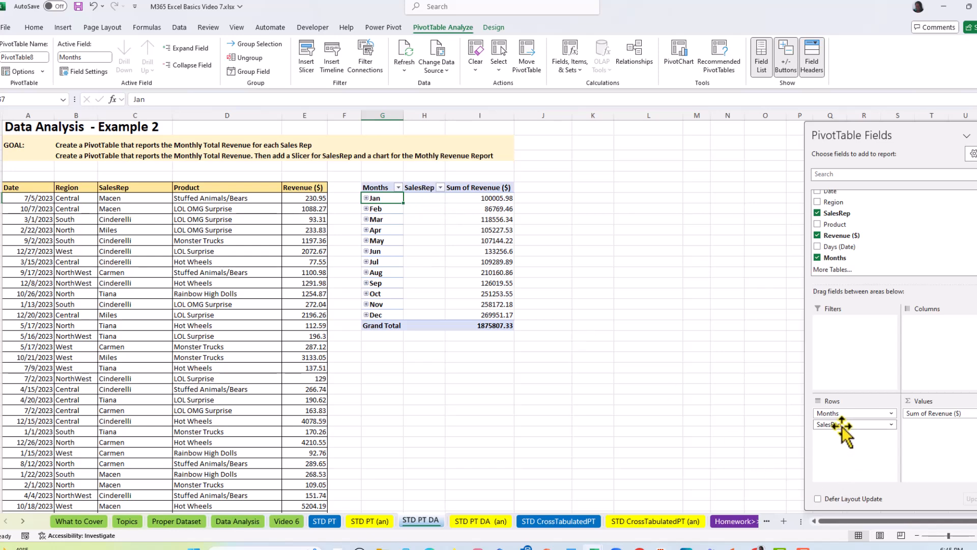
left_click_drag(842, 423, 847, 412)
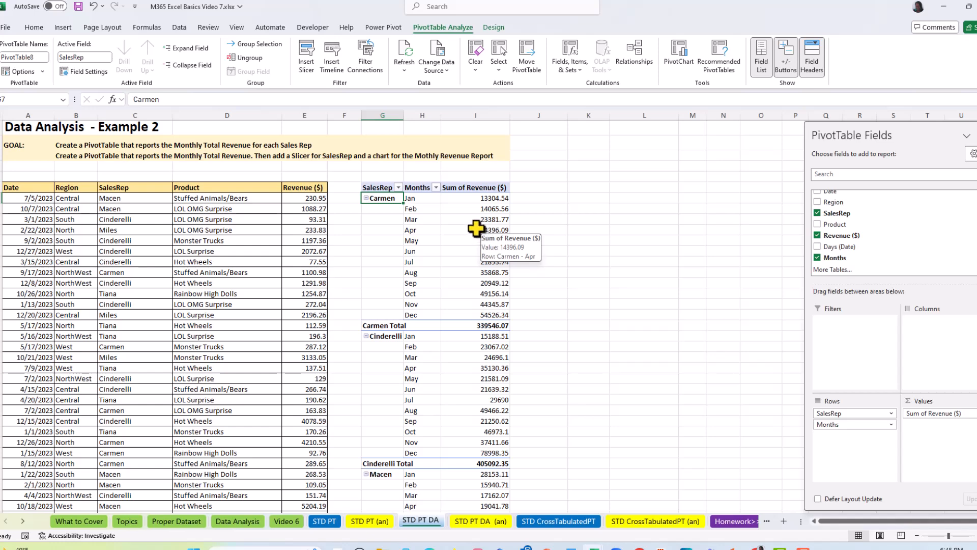
Format the PivotTable's Sum of Revenue ($) values as Currency with the $ symbol and 2 decimal places
left_click(473, 231)
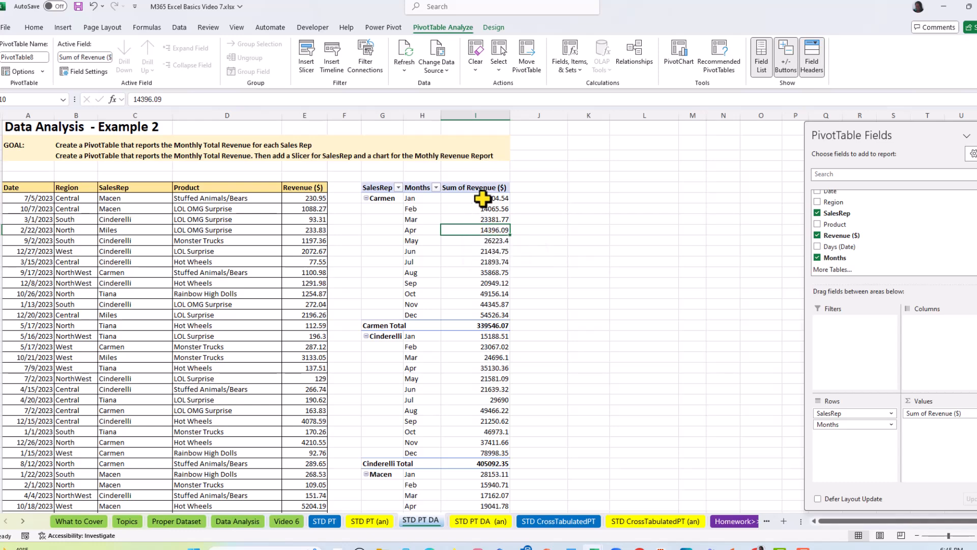
right_click(468, 230)
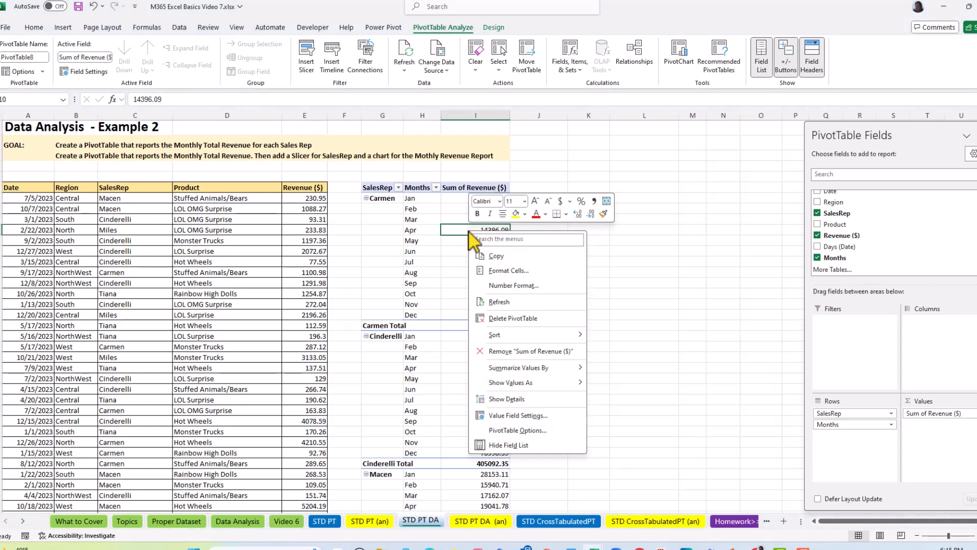
left_click(502, 286)
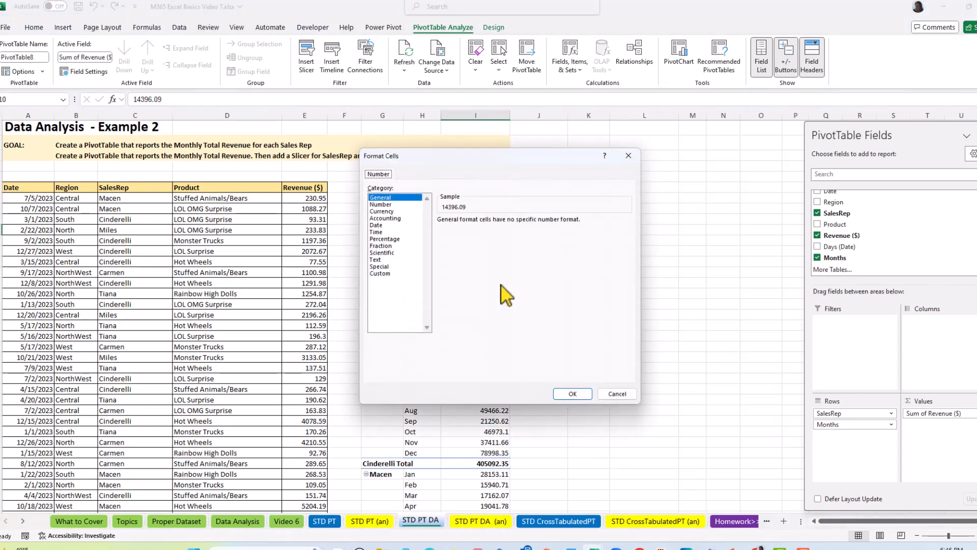
left_click(381, 211)
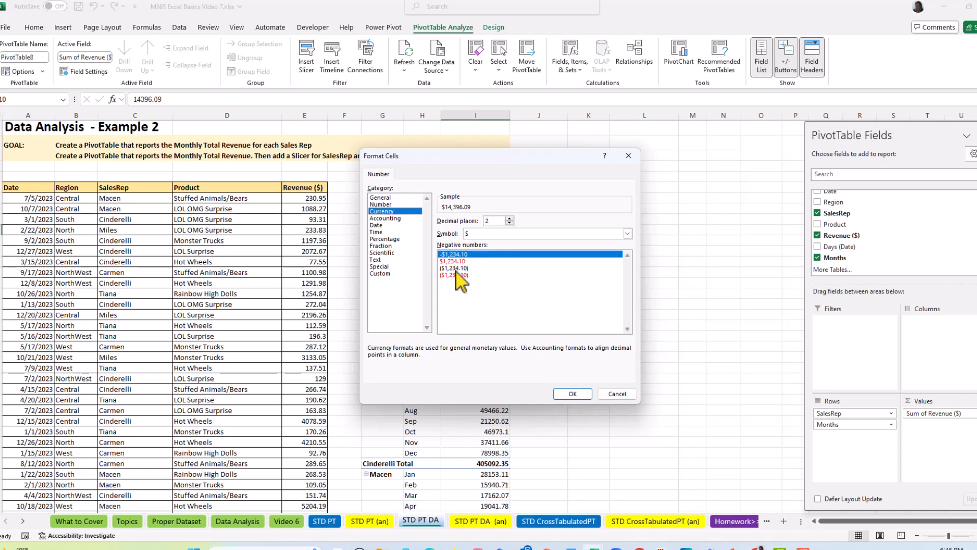
left_click(572, 394)
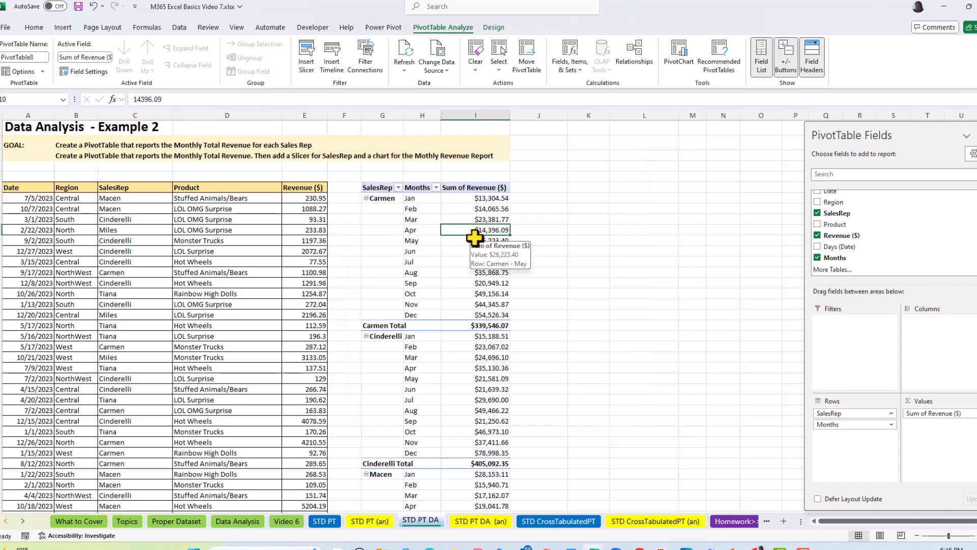
Set the custom name of the PivotTable's revenue value field to Sum of Revenue
left_click(480, 188)
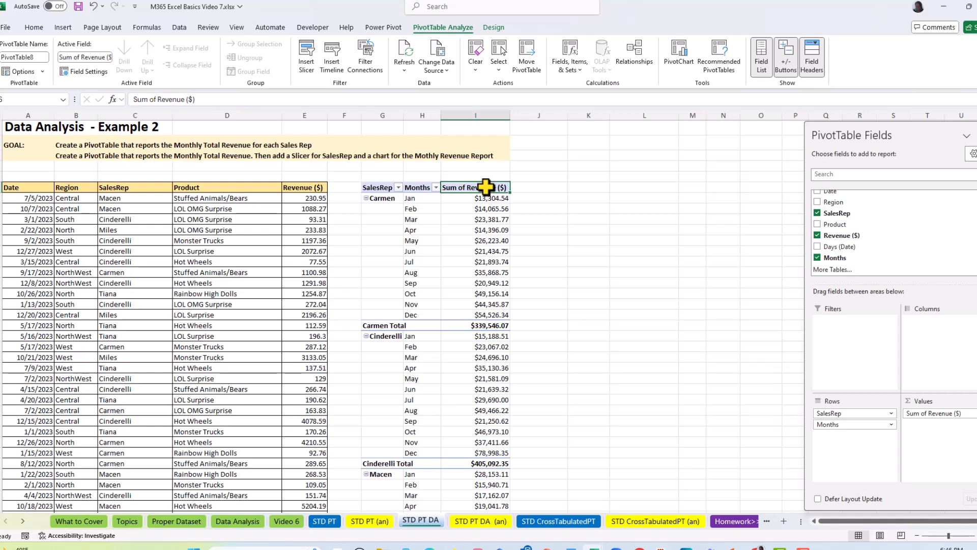
double_click(486, 187)
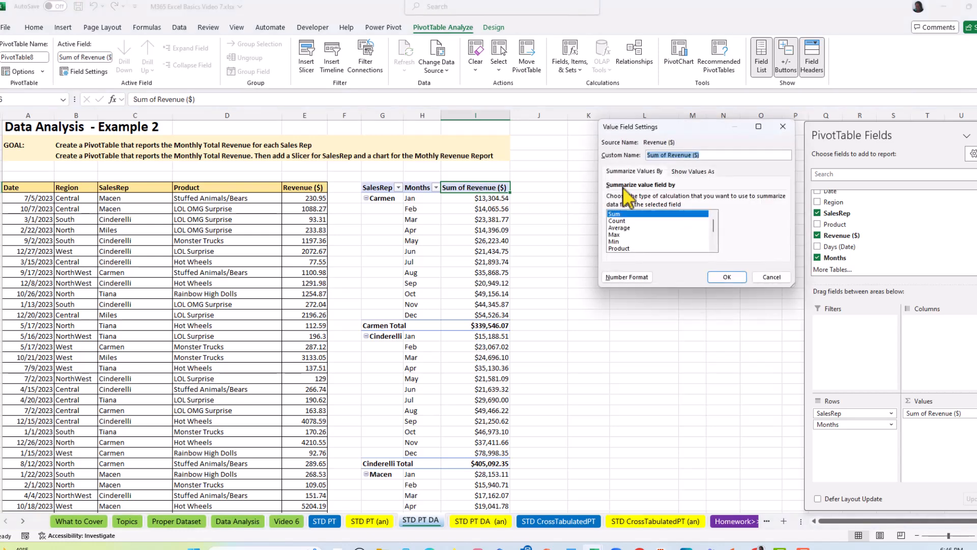
left_click(708, 155)
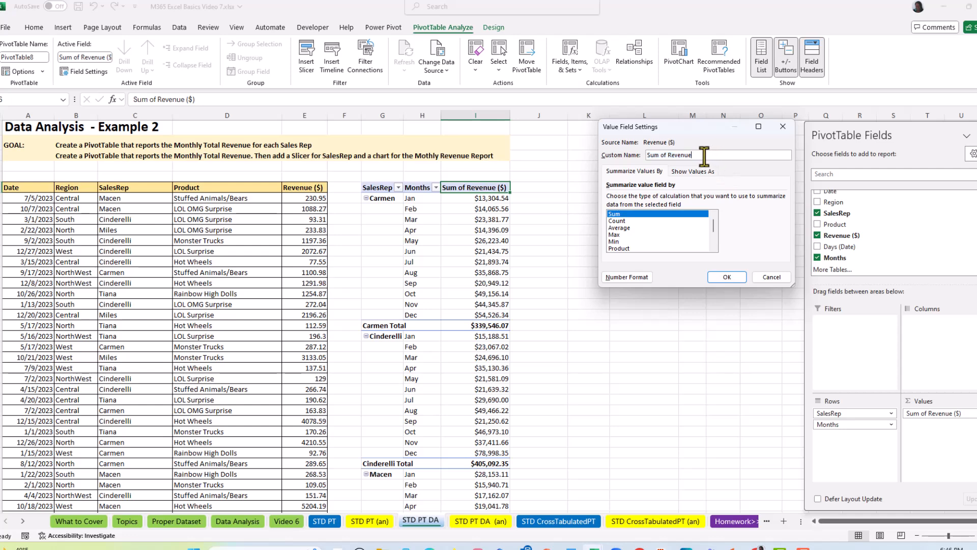
left_click(726, 278)
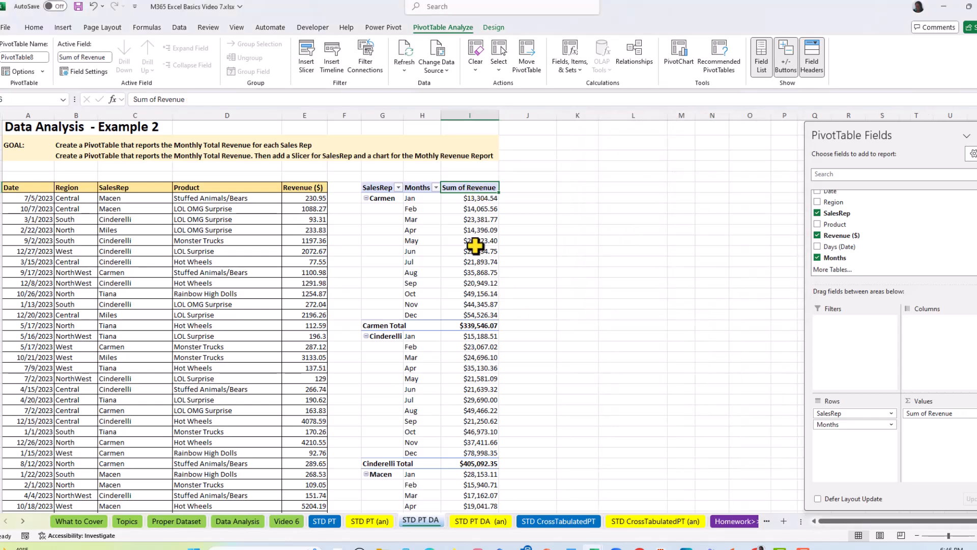
Apply the green PivotTable style from the fourth row of the Light style group
mouse_move(474, 245)
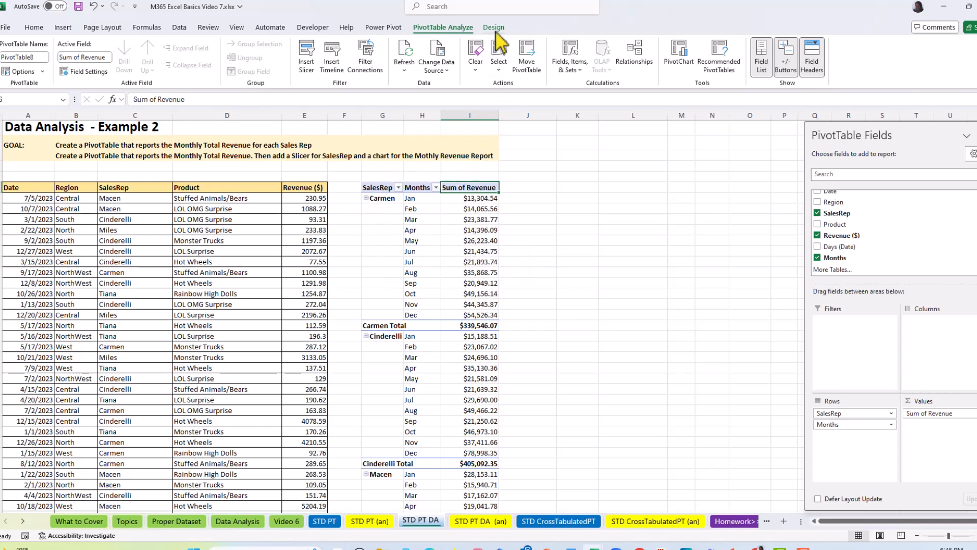
left_click(456, 229)
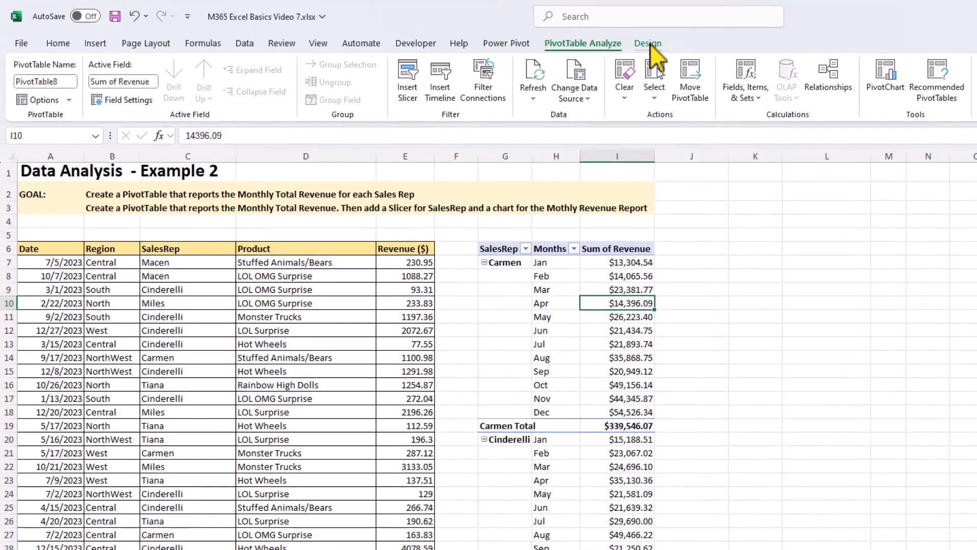
left_click(650, 44)
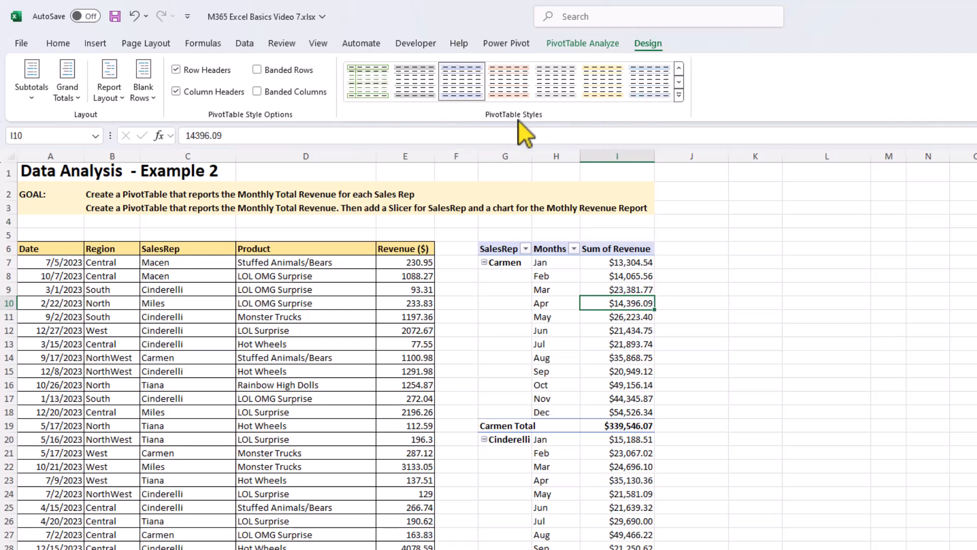
left_click(679, 95)
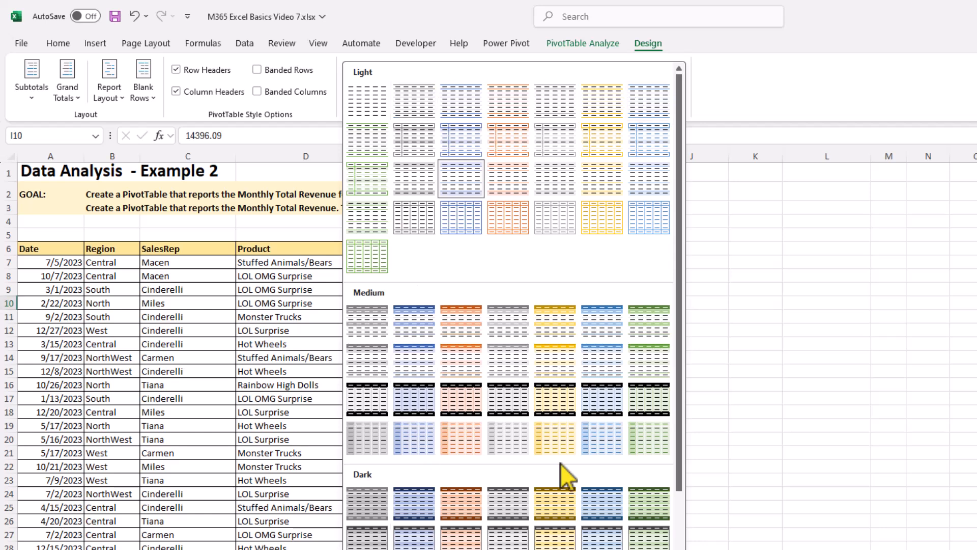
left_click(365, 212)
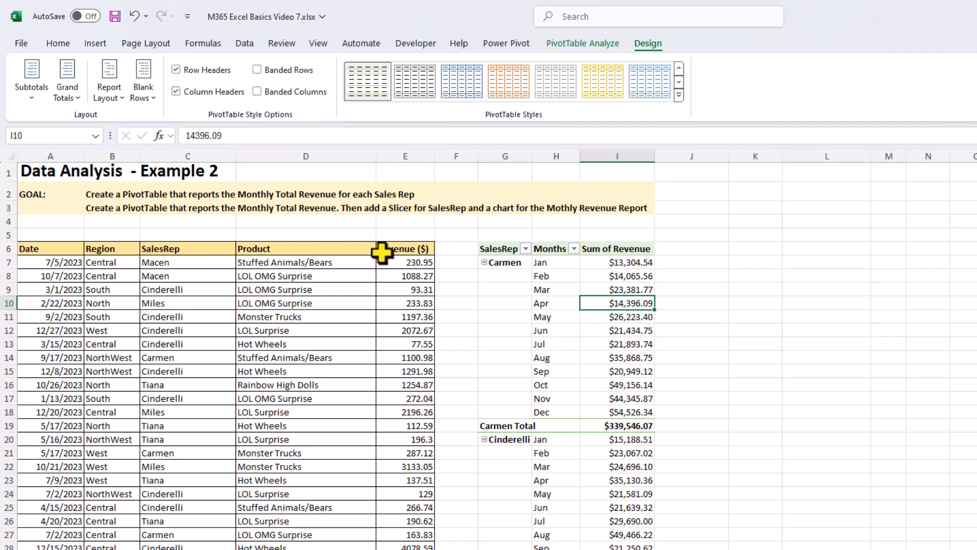
Fill the source table's header cells A6:E6 with the lightest green theme colour
left_click_drag(34, 246, 413, 253)
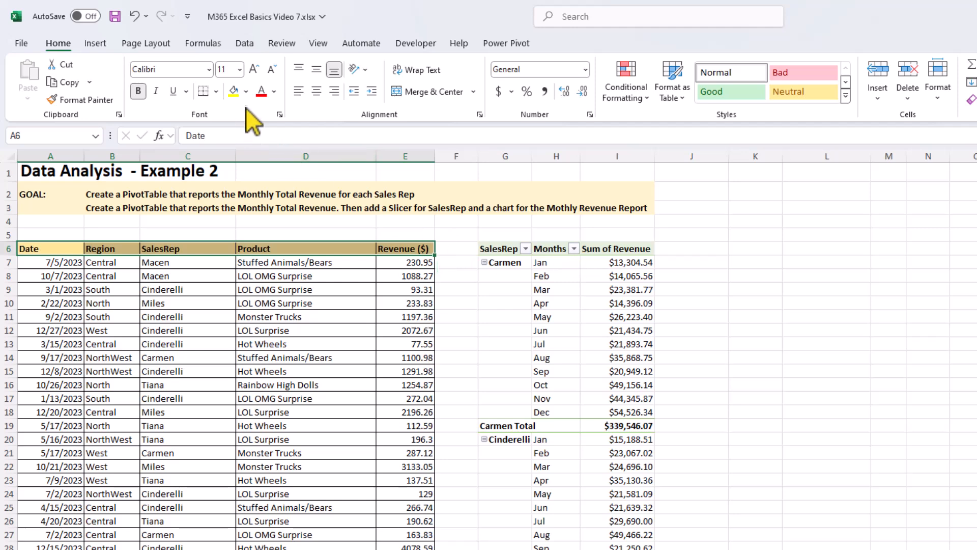
left_click(247, 93)
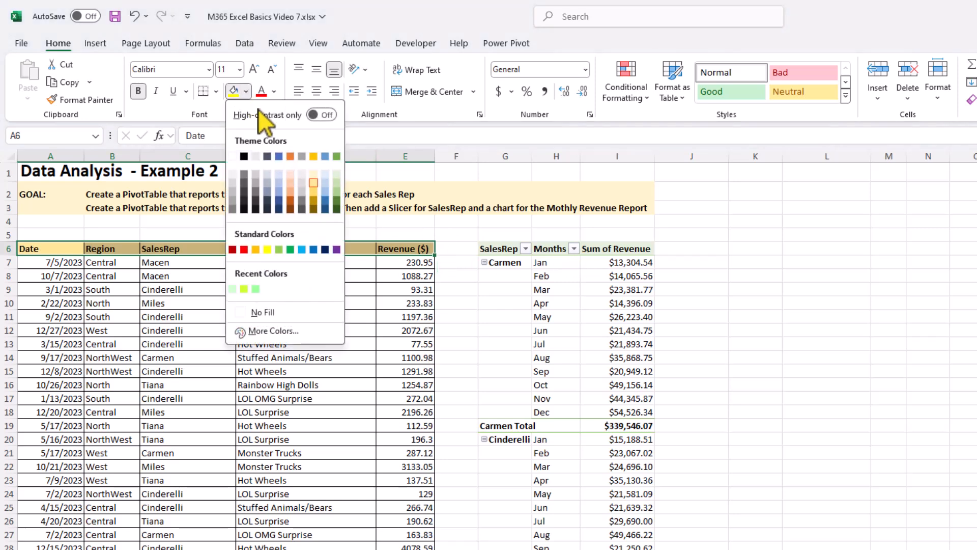
left_click(336, 173)
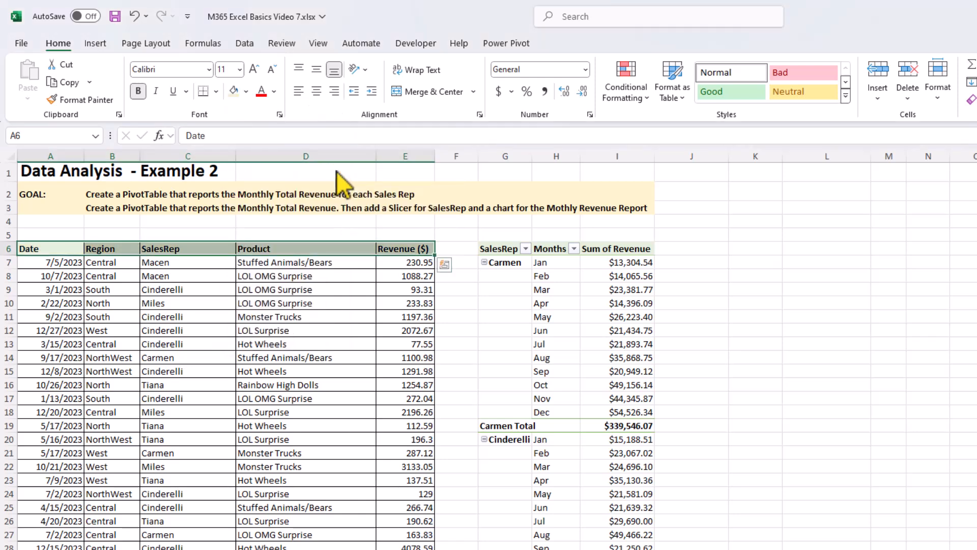
Name the PivotTable of monthly revenue by sales rep SalesRepMonRev
left_click(301, 289)
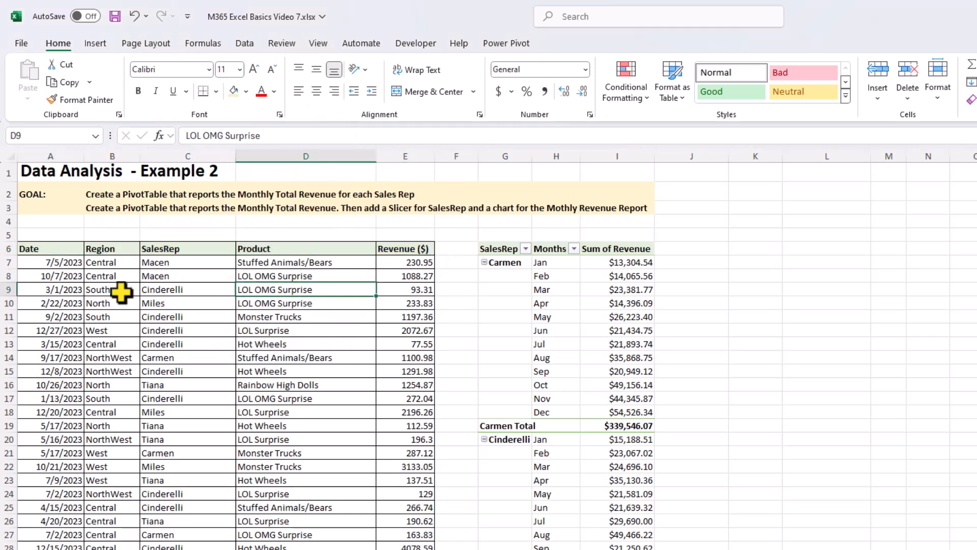
mouse_move(599, 320)
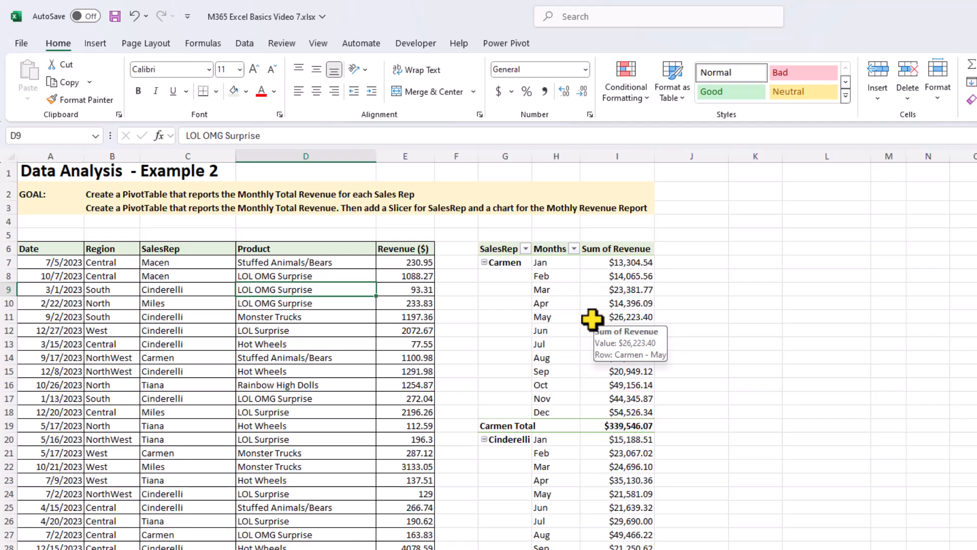
left_click(594, 304)
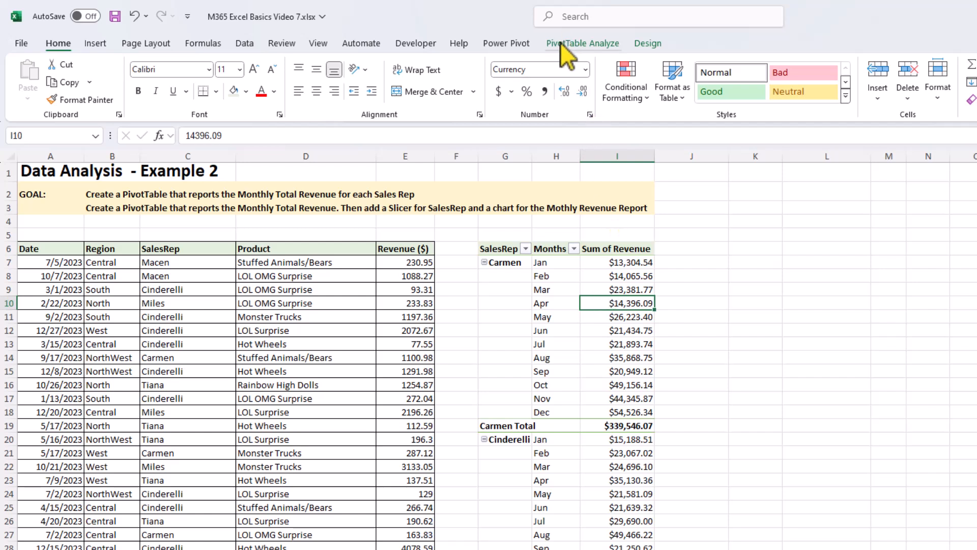
left_click(591, 45)
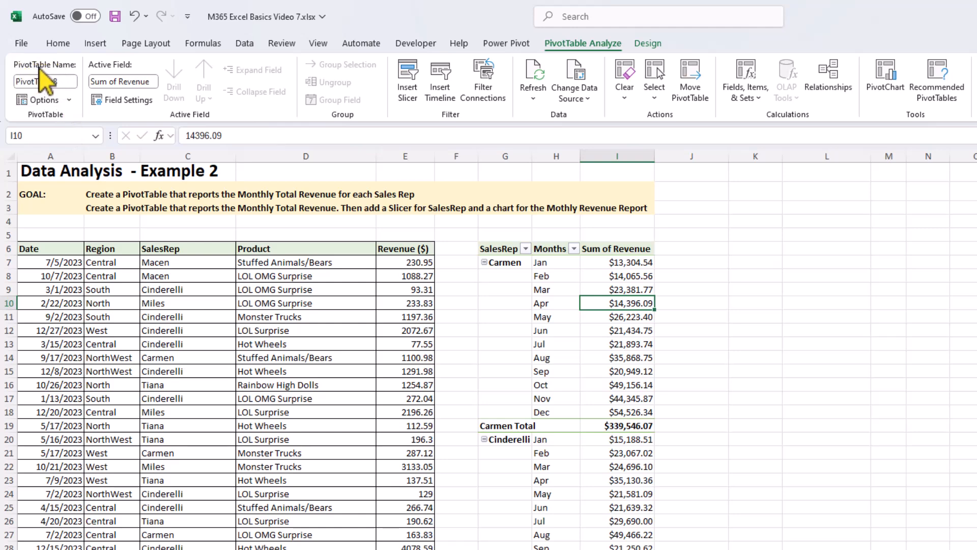
left_click(62, 80)
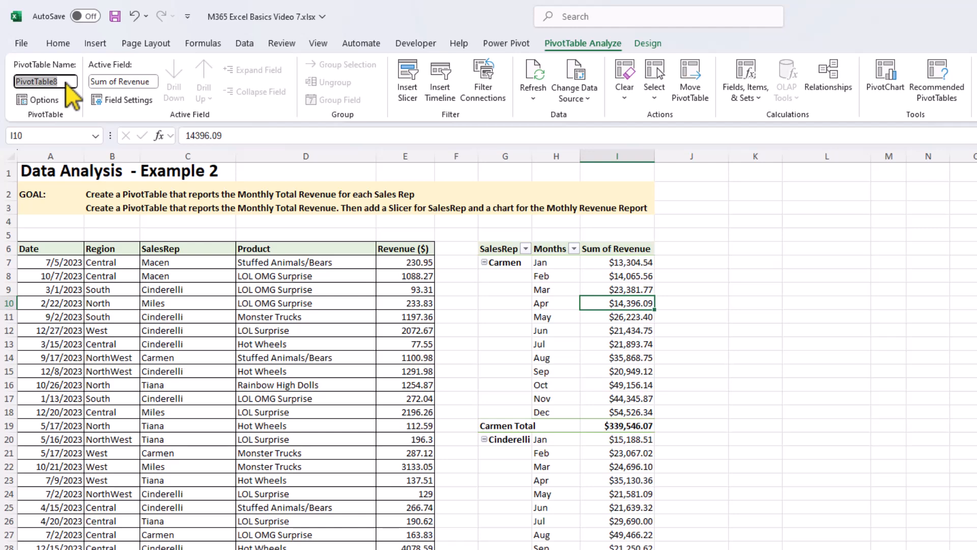
type("SalesRepMonRev")
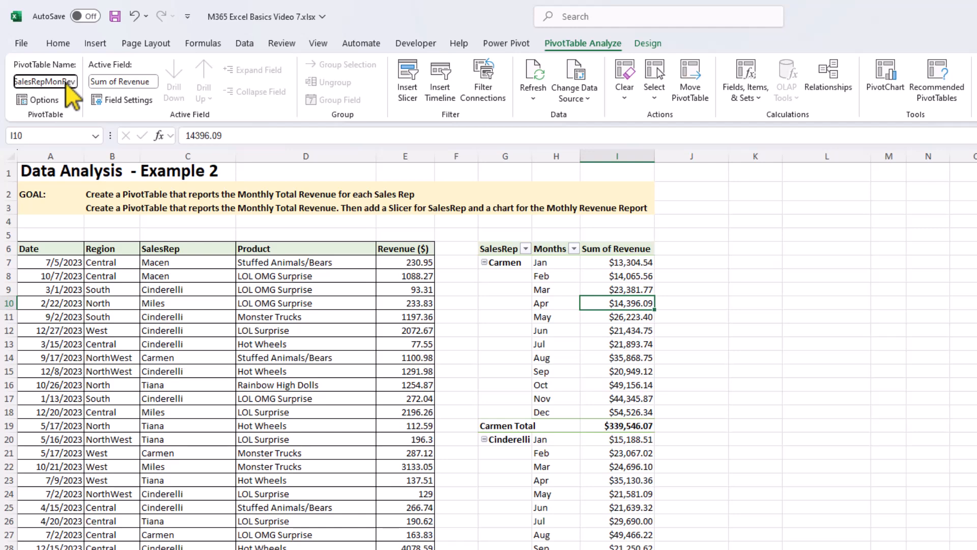
key("Return")
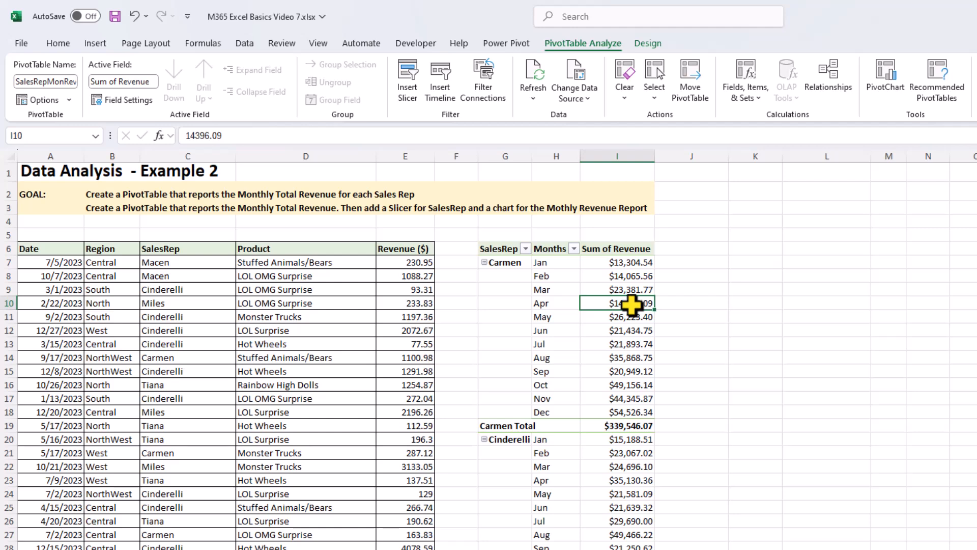
mouse_move(631, 305)
mouse_move(620, 321)
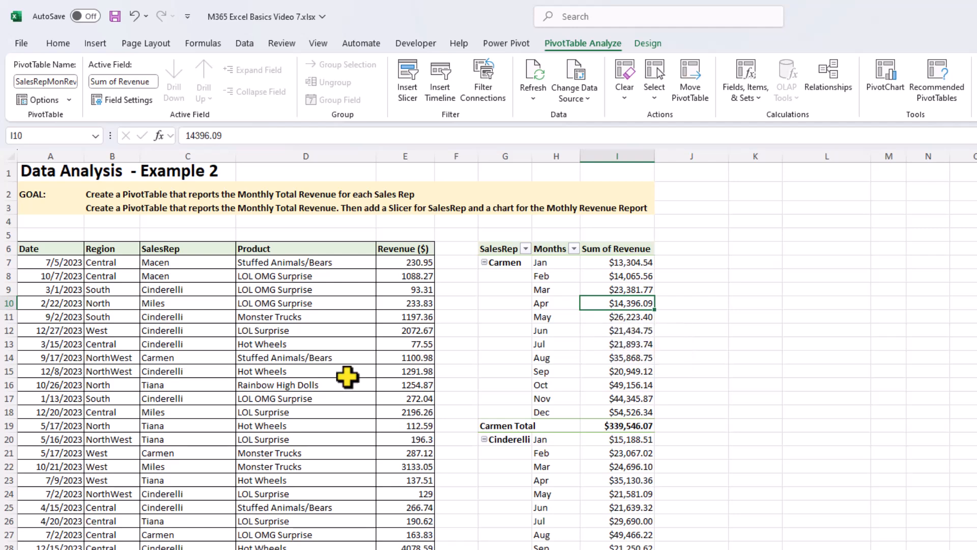
Create a second PivotTable from the source range A6:E1075, placed on the existing worksheet at cell K6
left_click(249, 355)
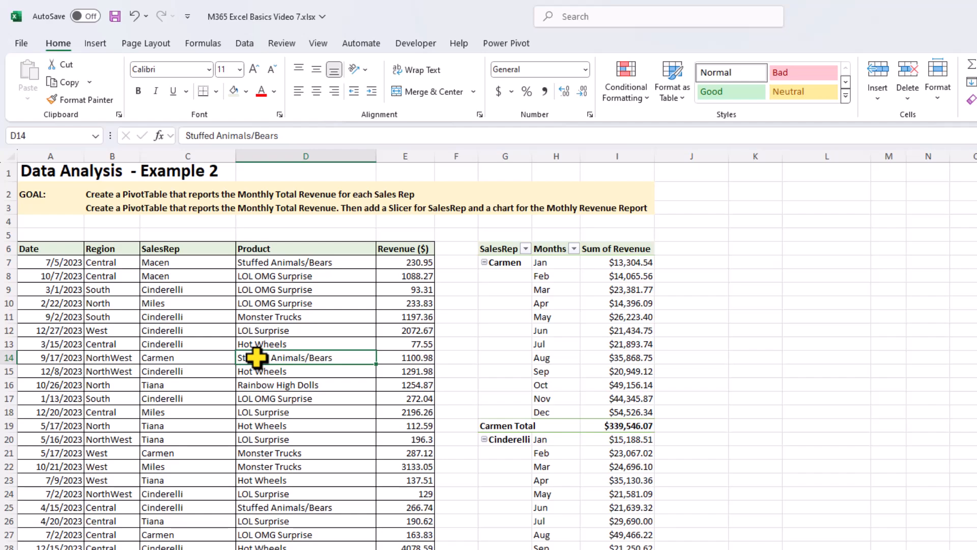
key("alt+n")
key("v")
key("t")
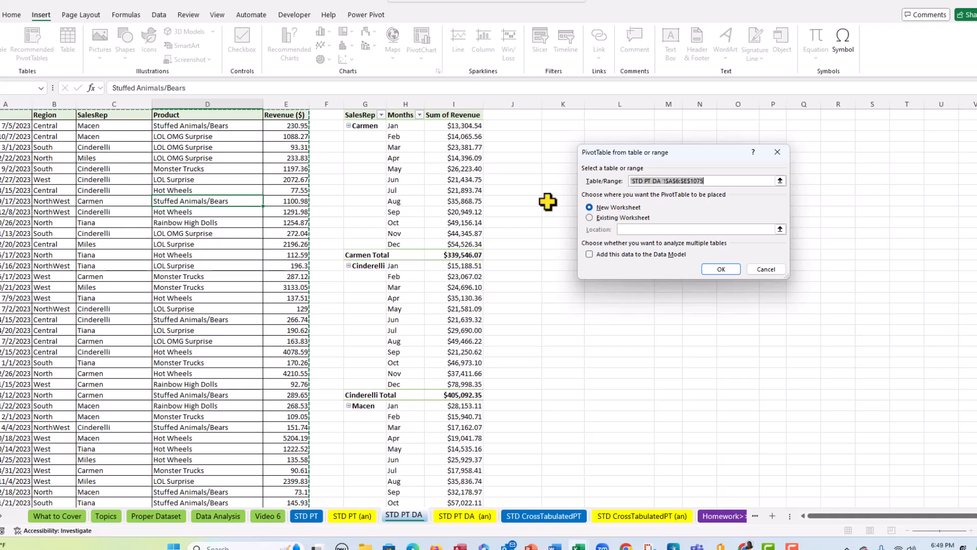
scroll(540, 198, "up", 1)
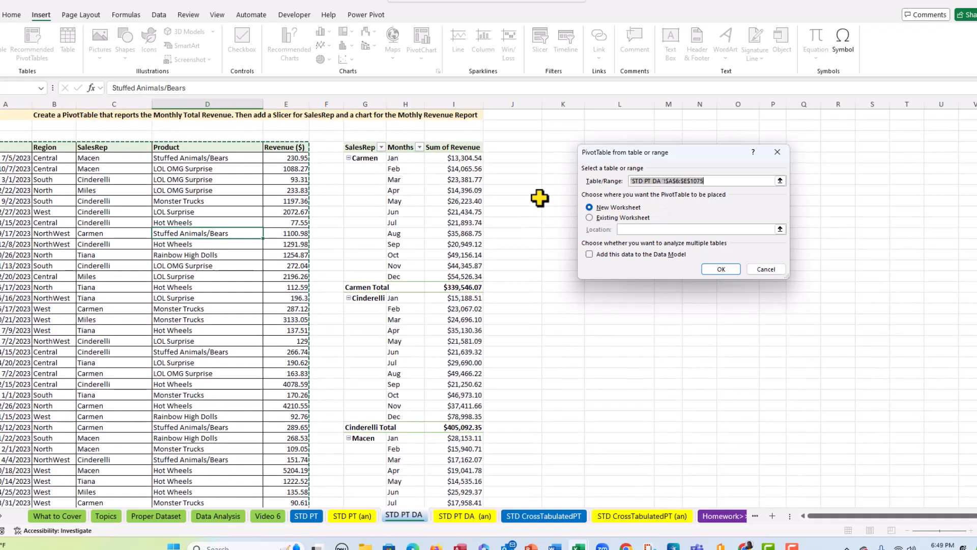
left_click(589, 217)
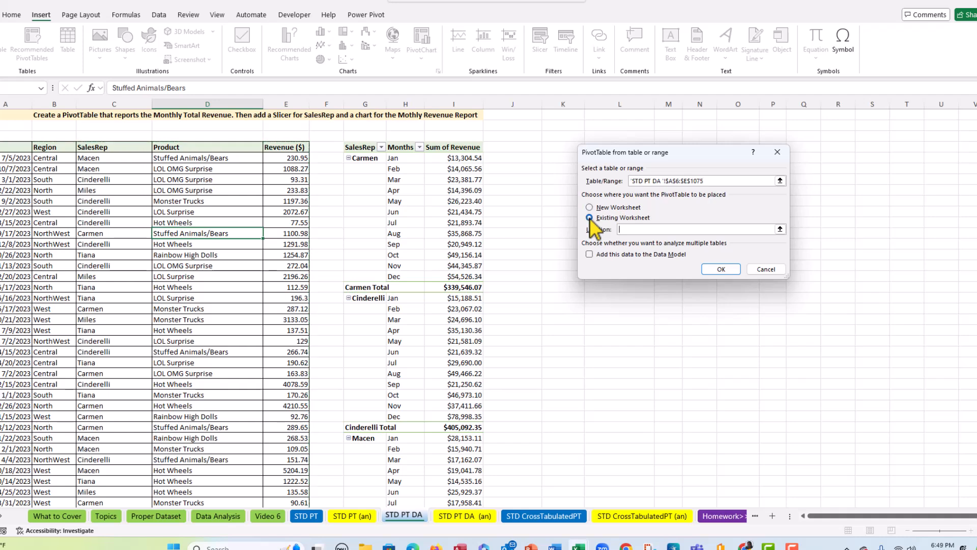
left_click_drag(672, 152, 781, 149)
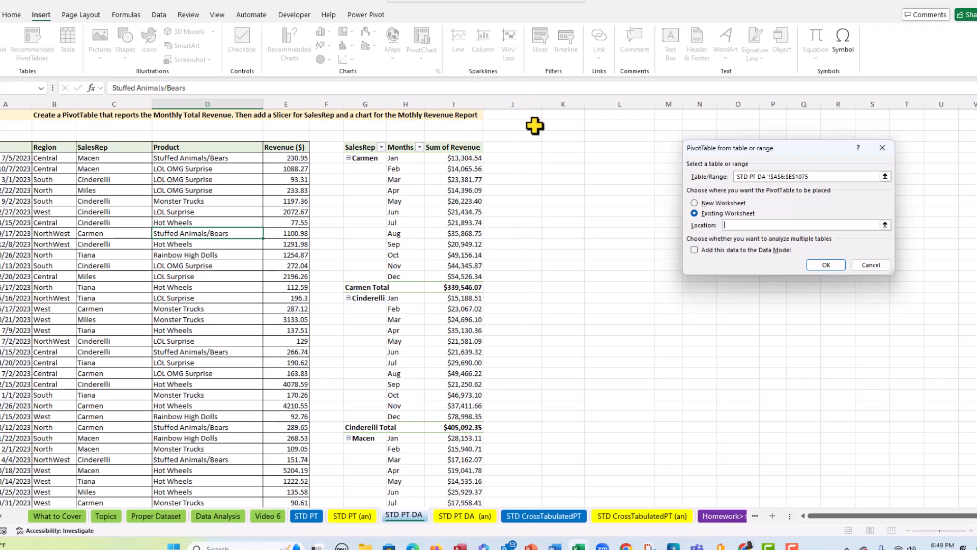
left_click(562, 148)
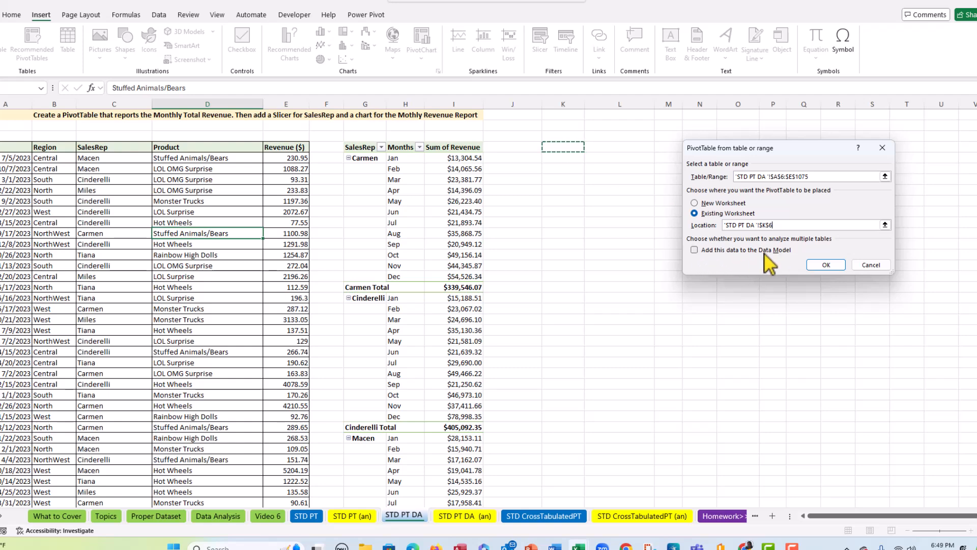
left_click(836, 262)
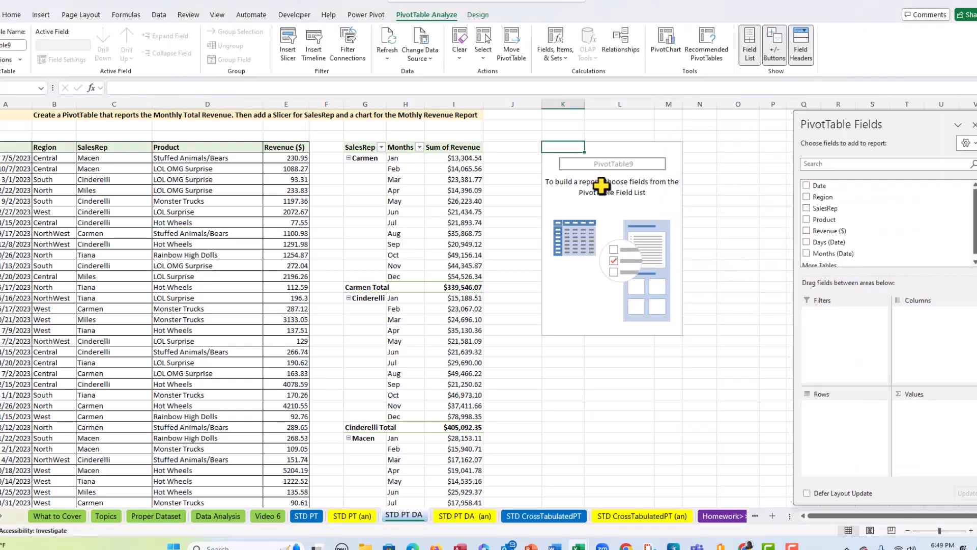
Add Months (Date) to the new PivotTable's rows and rename its header Months
scroll(603, 191, "up", 1)
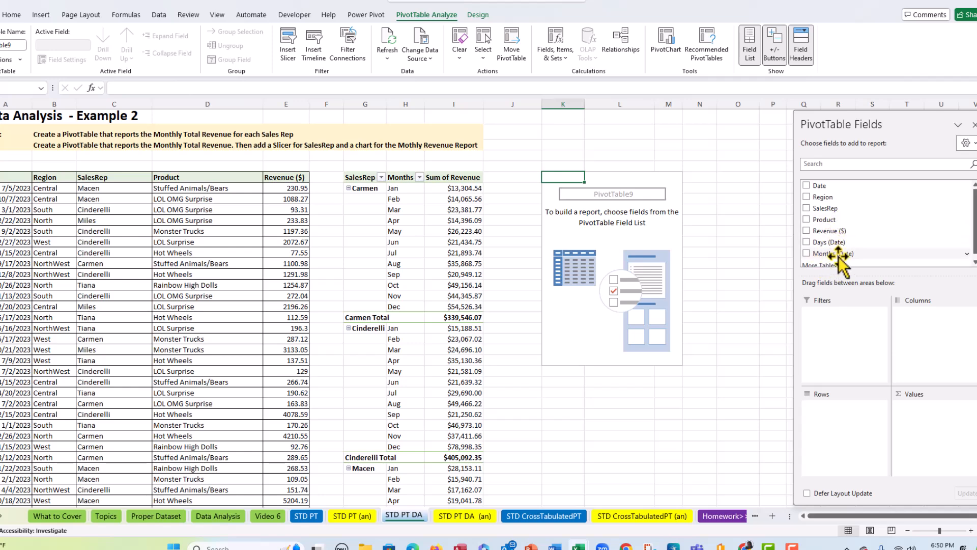
left_click_drag(841, 255, 415, 268)
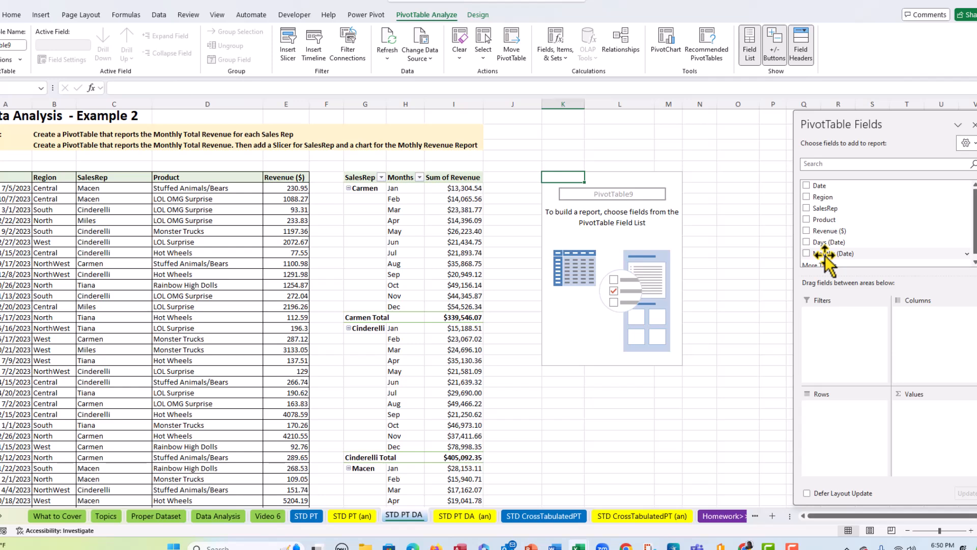
left_click_drag(826, 255, 845, 421)
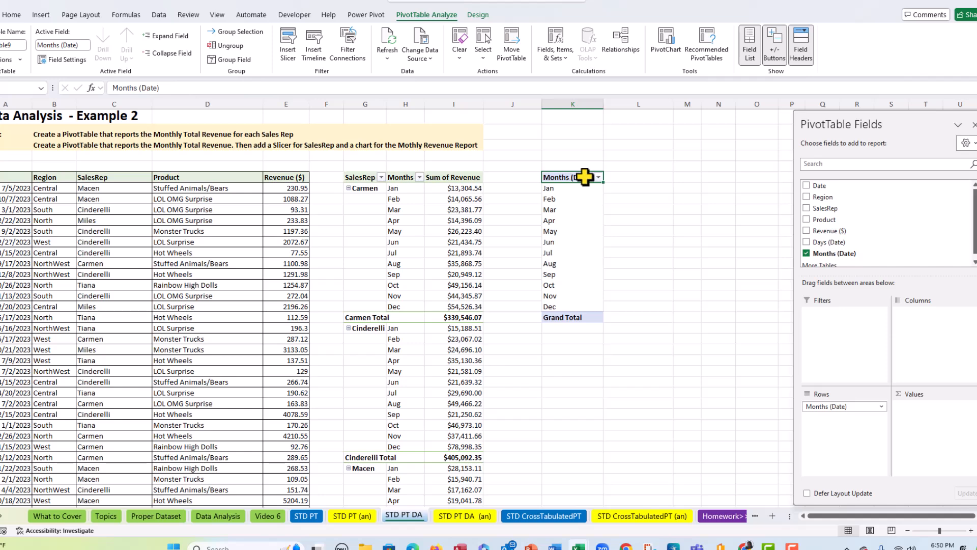
type("Months")
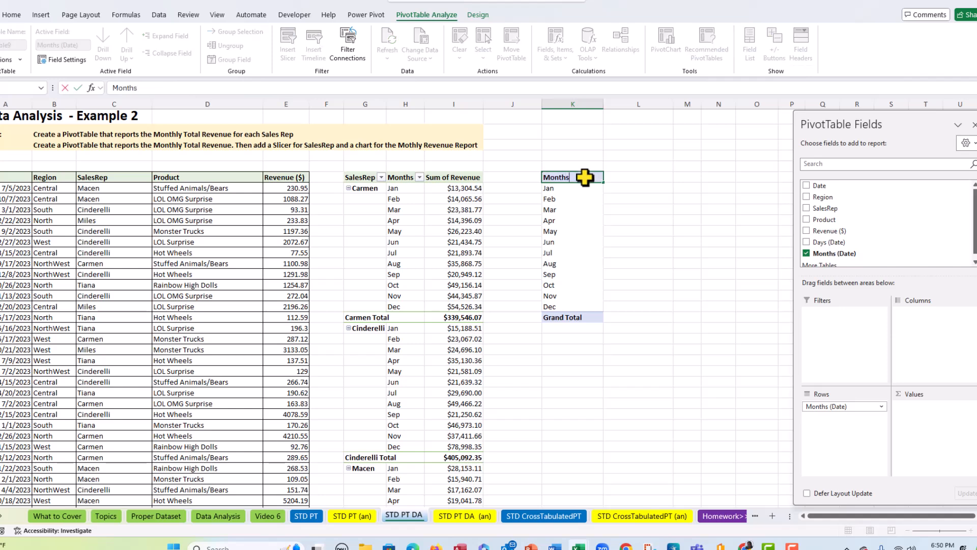
key("Return")
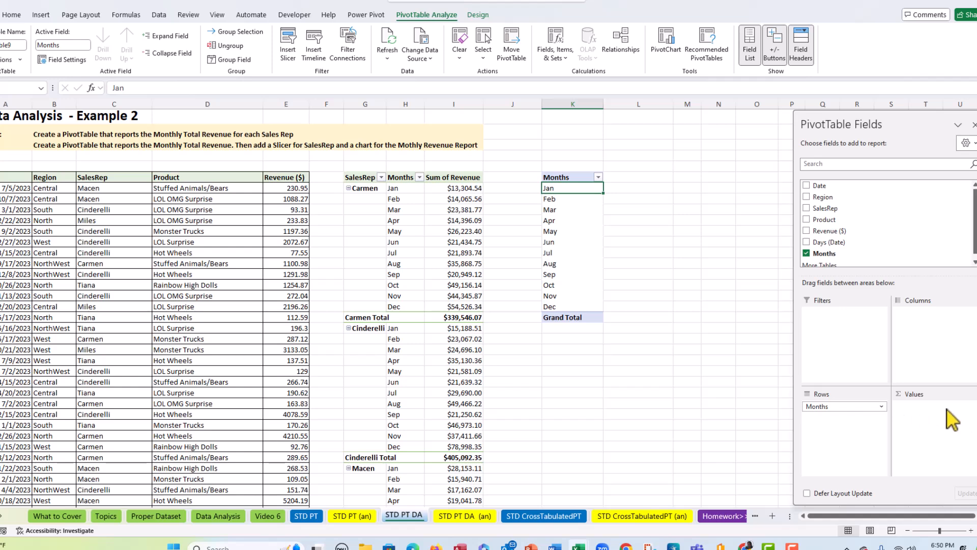
Add Revenue ($) to the new PivotTable's values and set its custom name to Sum of Revenue
left_click(823, 232)
left_click_drag(823, 235, 942, 432)
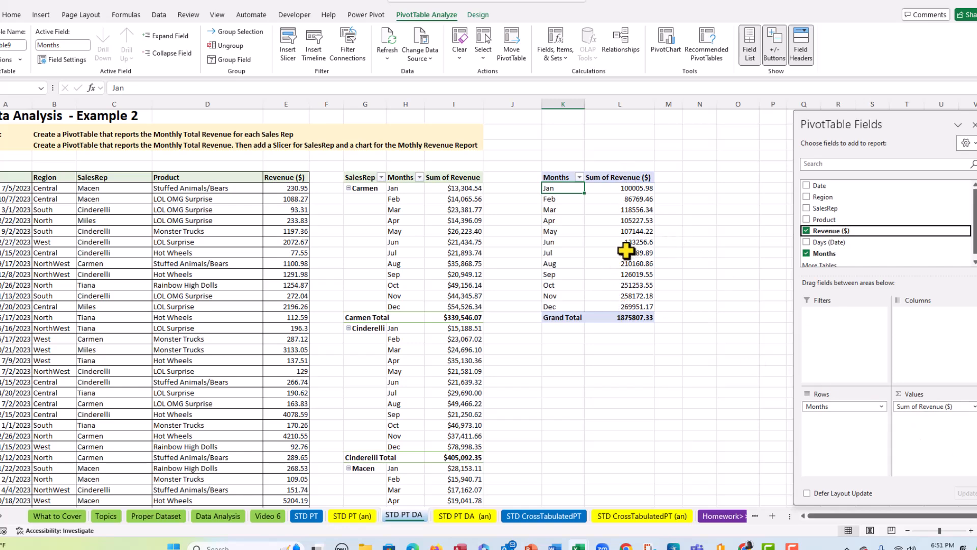
double_click(622, 178)
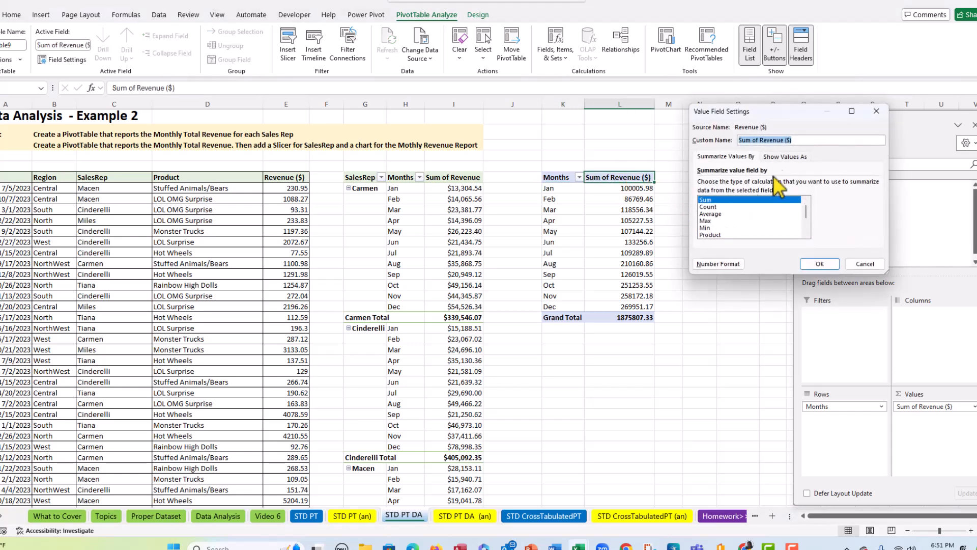
left_click(796, 140)
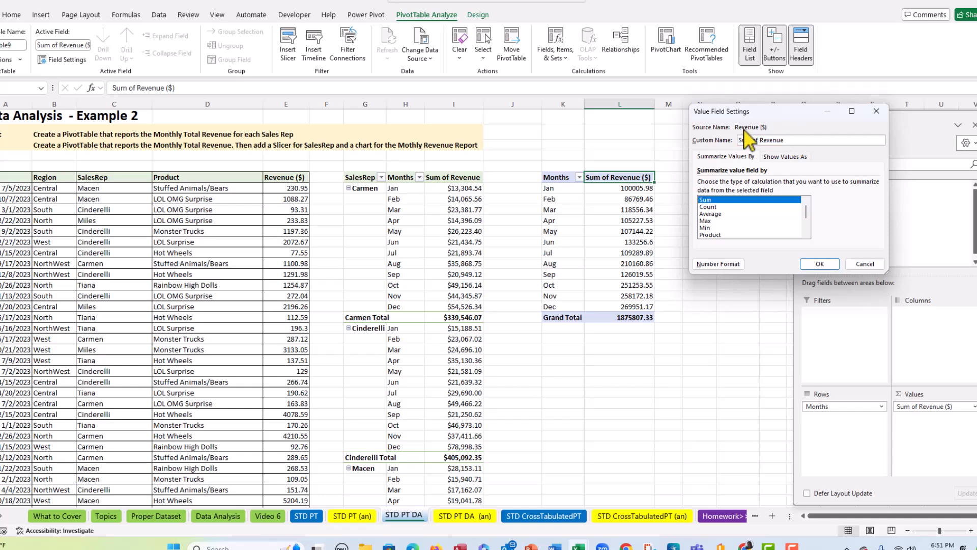
left_click(816, 263)
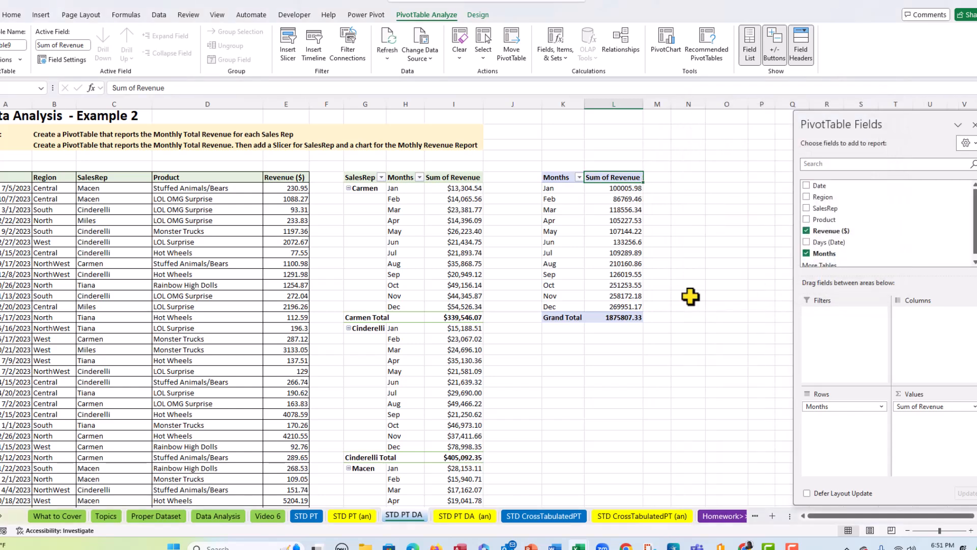
Format the new PivotTable's Sum of Revenue values as Currency with the $ symbol and 2 decimal places
left_click(615, 210)
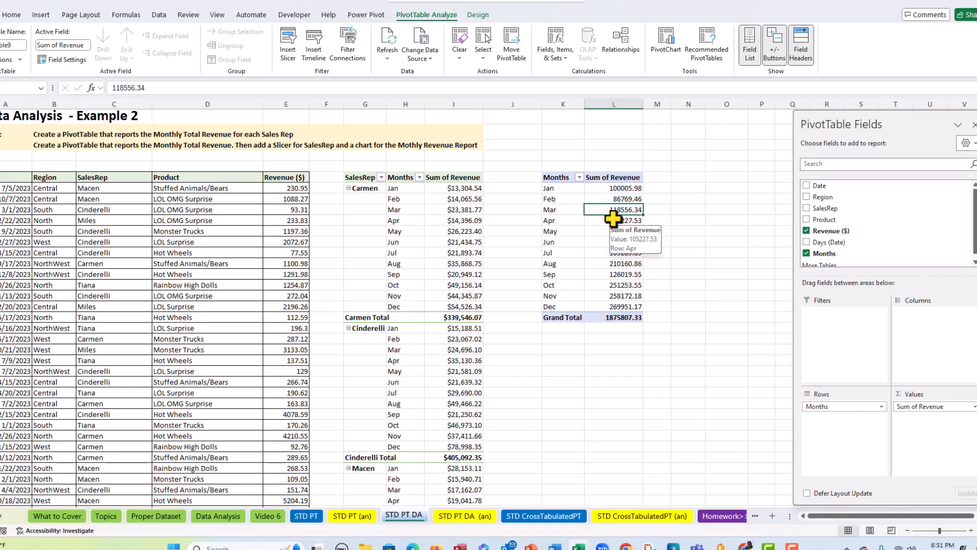
right_click(616, 210)
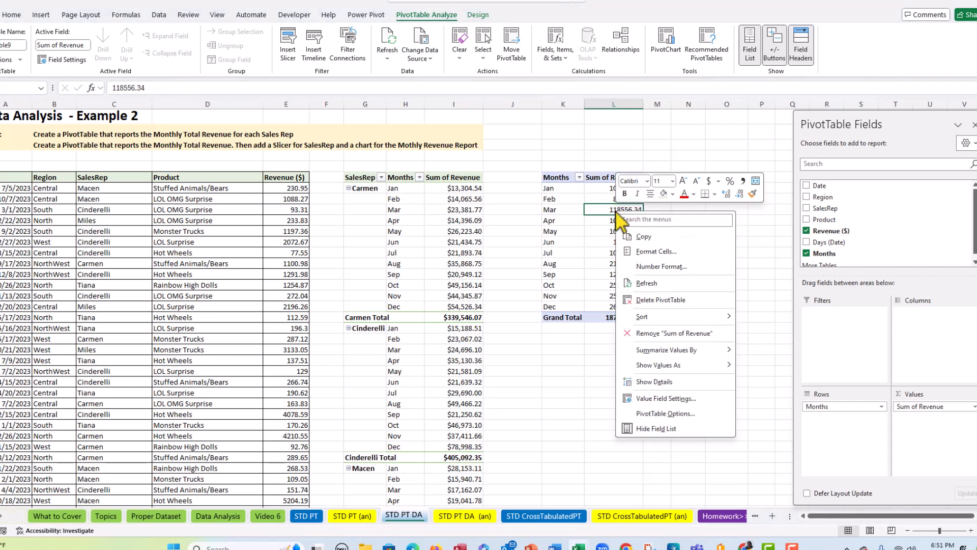
left_click(660, 266)
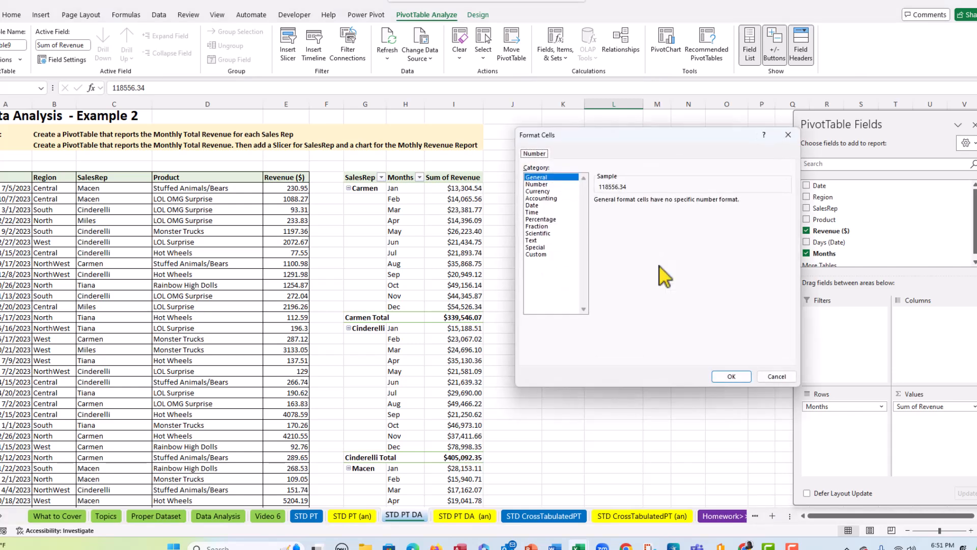
left_click(538, 192)
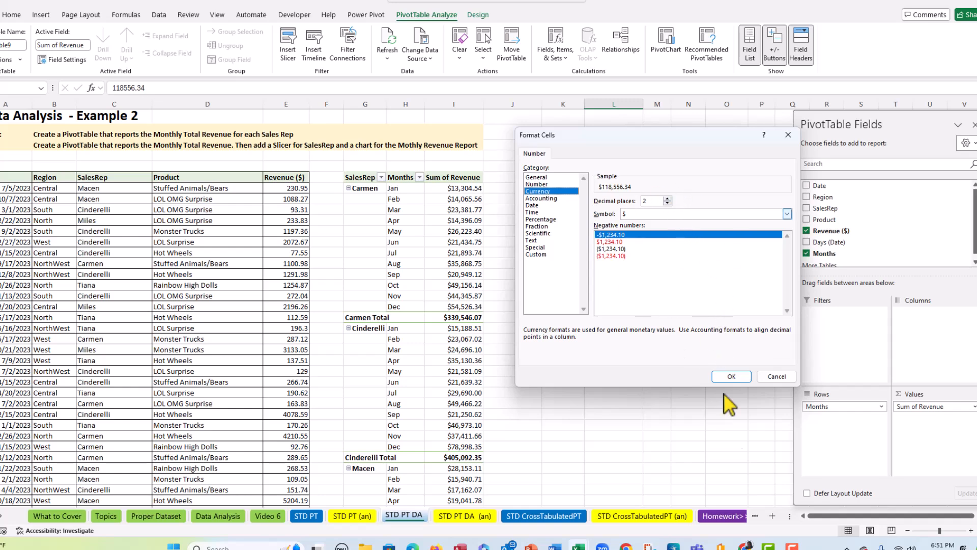
left_click(732, 376)
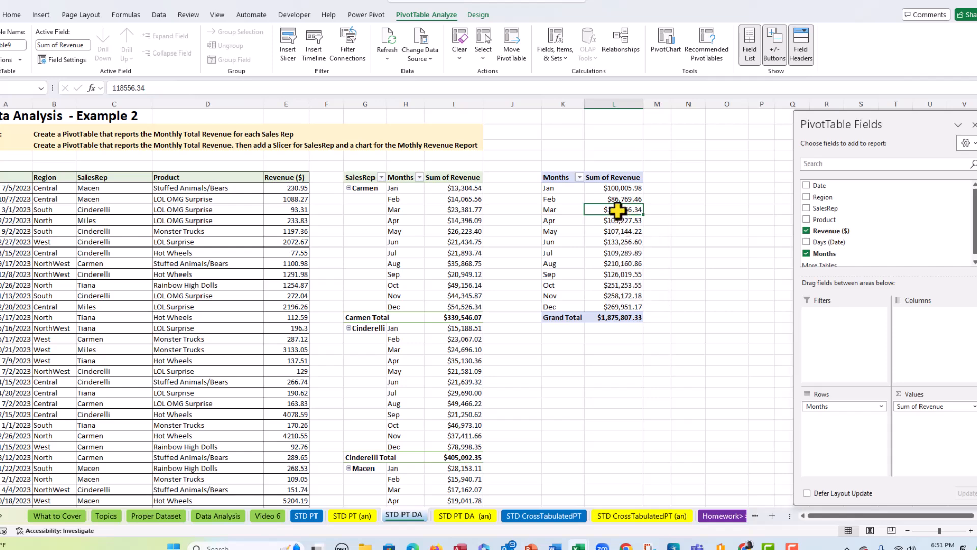
Name the new monthly revenue PivotTable MonthlyRev
mouse_move(617, 210)
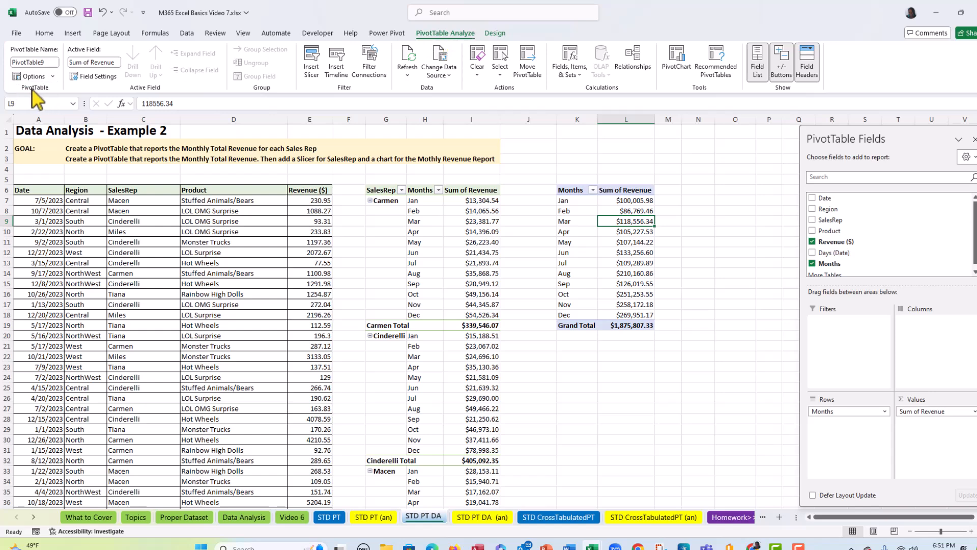
left_click(50, 62)
type("MonthlyRev")
key("Return")
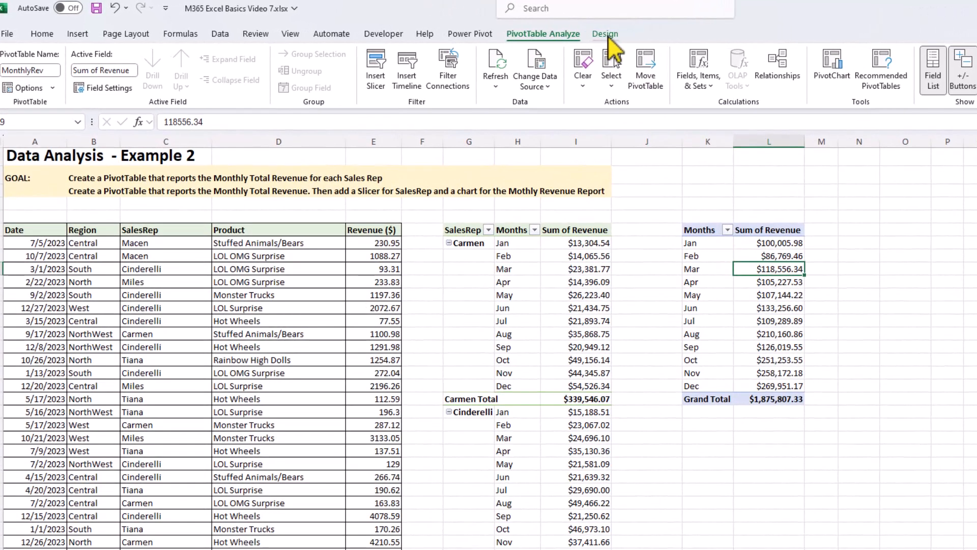
Apply the green style from the fourth row of the Light style group to the MonthlyRev PivotTable
left_click(606, 35)
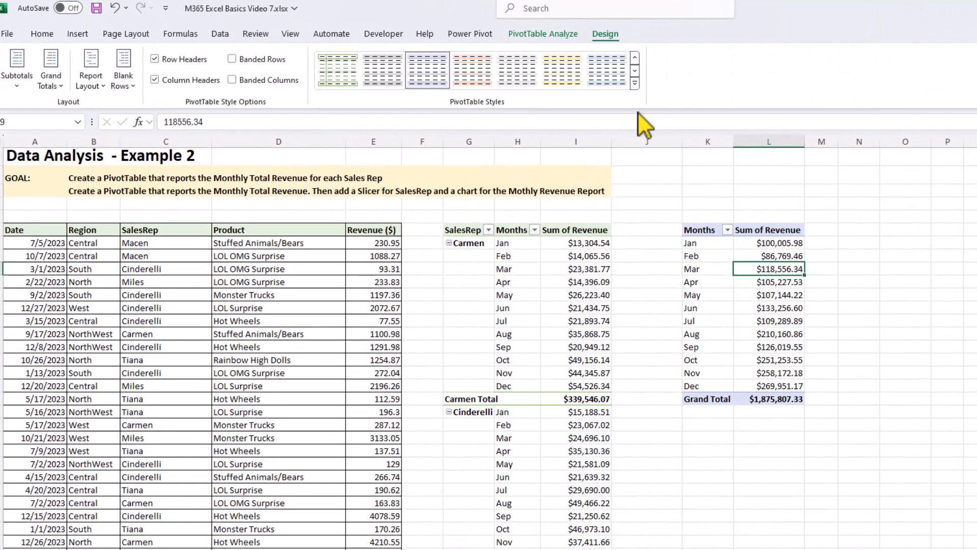
left_click(635, 84)
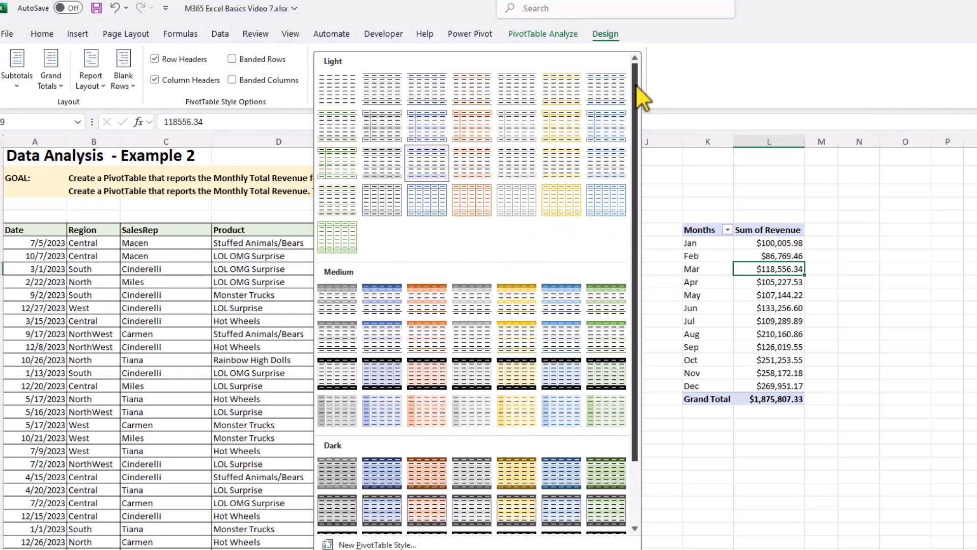
left_click(339, 198)
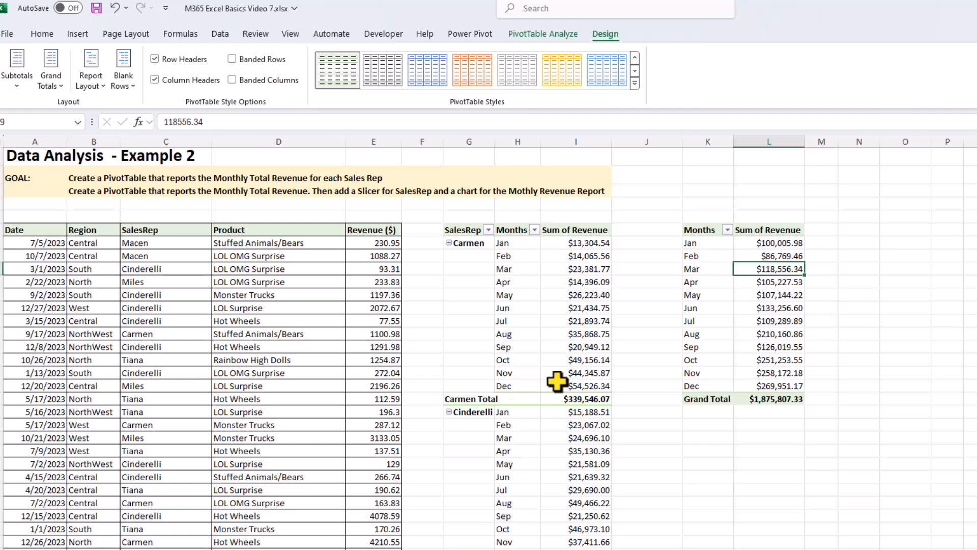
left_click(285, 322)
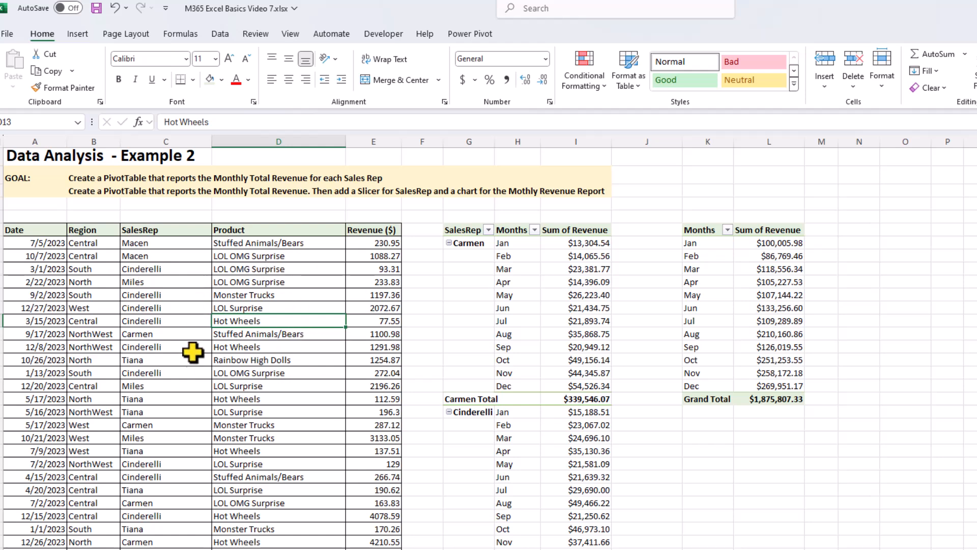
Insert a SalesRep slicer for the MonthlyRev PivotTable and place it directly beside that PivotTable
left_click(773, 283)
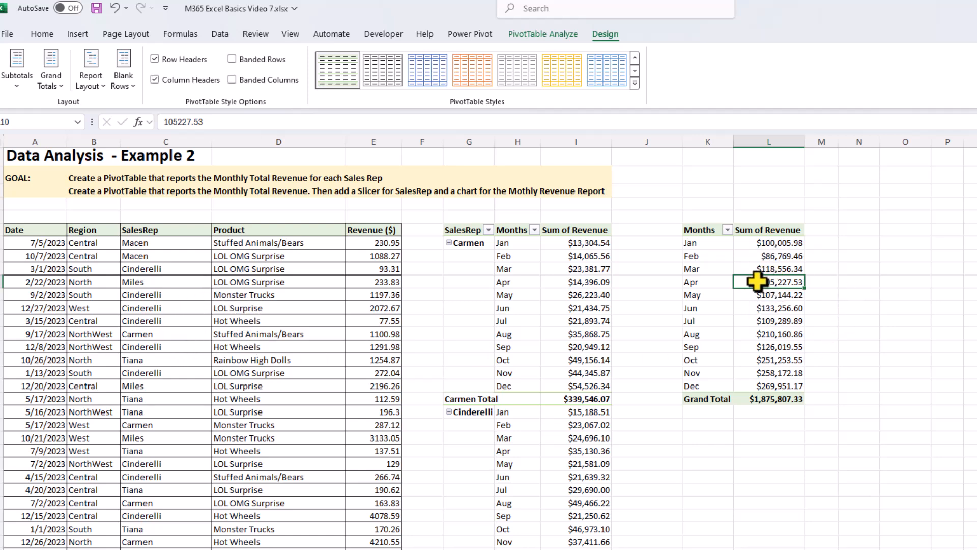
mouse_move(763, 281)
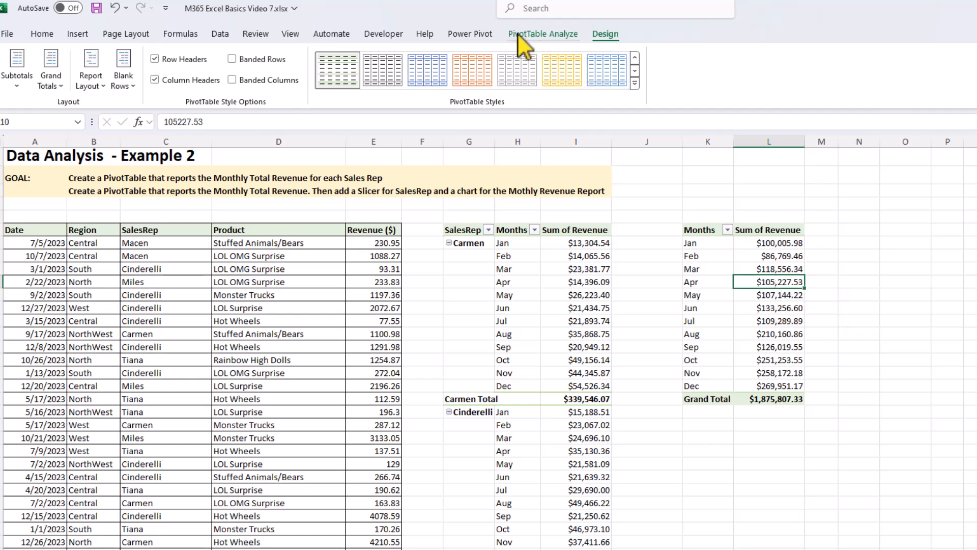
left_click(561, 36)
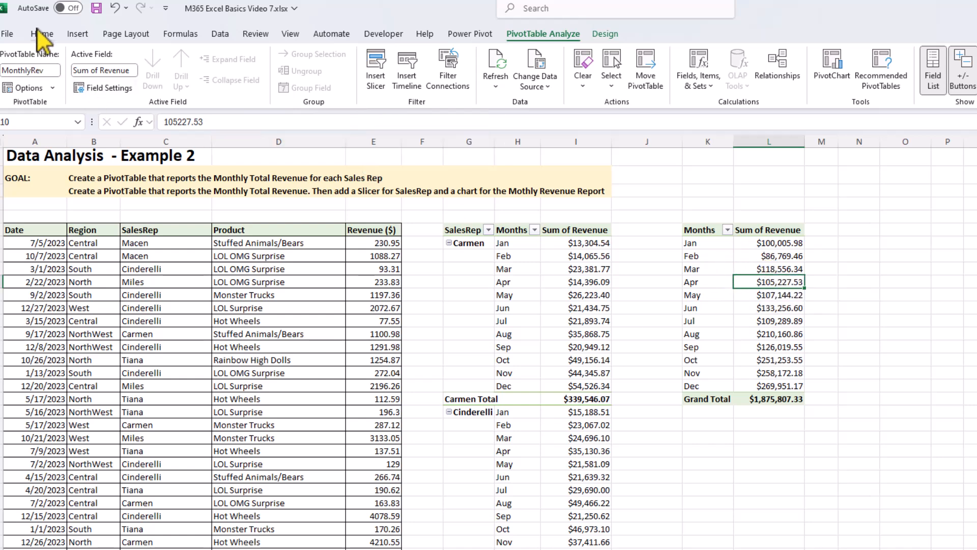
left_click(80, 34)
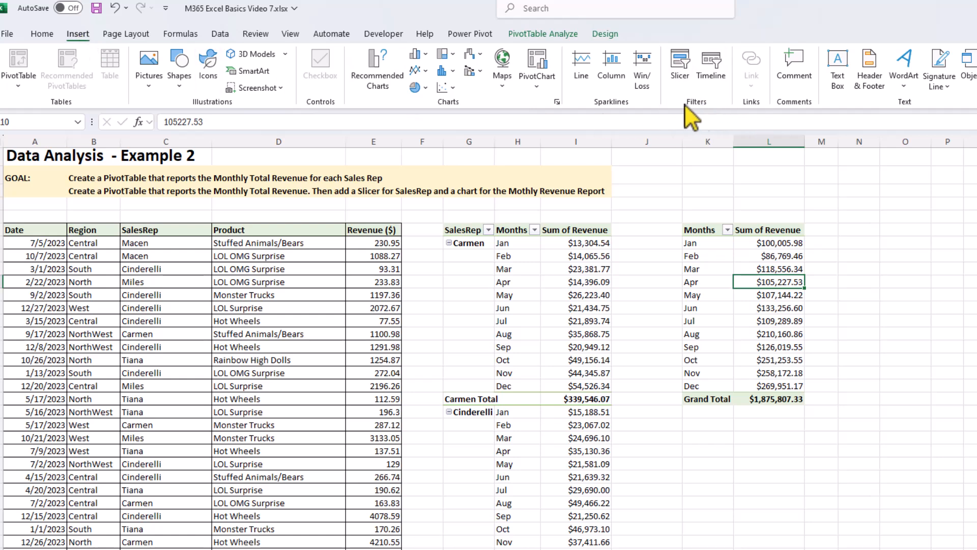
left_click(678, 62)
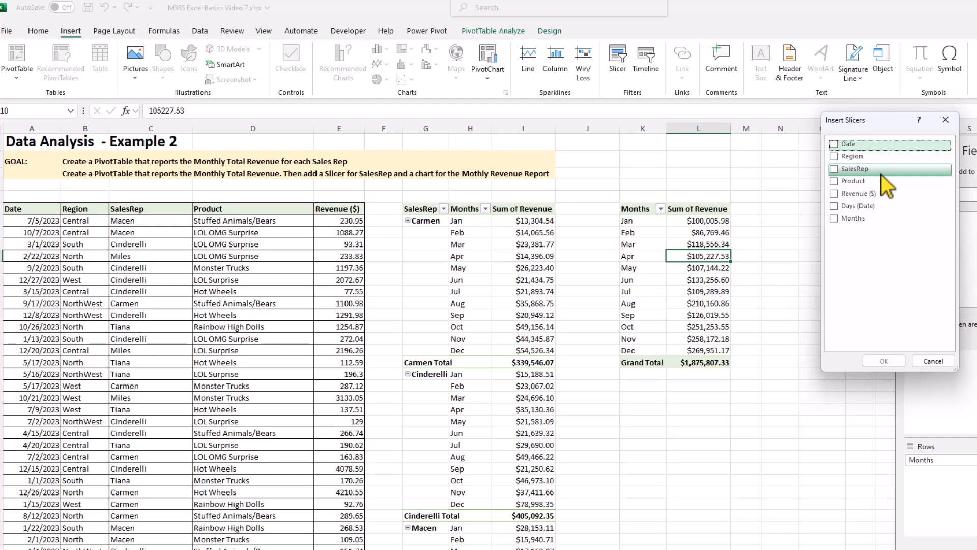
left_click(835, 169)
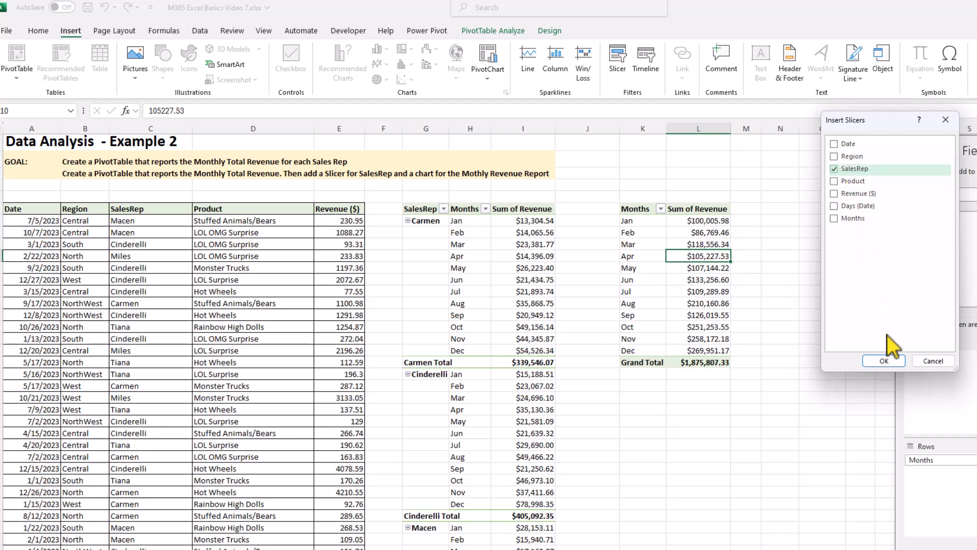
left_click(884, 360)
left_click_drag(545, 284, 825, 208)
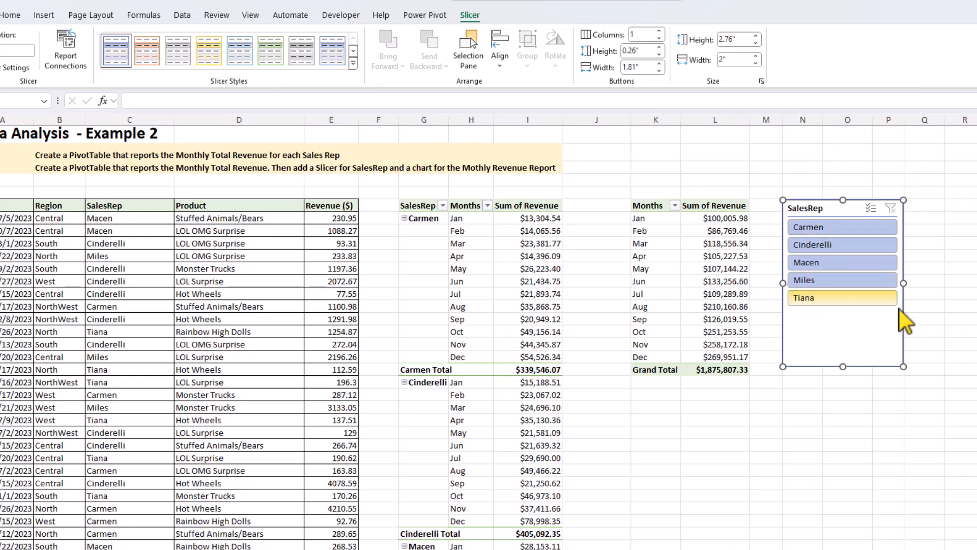
Try arranging the SalesRep slicer's buttons in 2 columns and restore the layout to 1 column
left_click(953, 298)
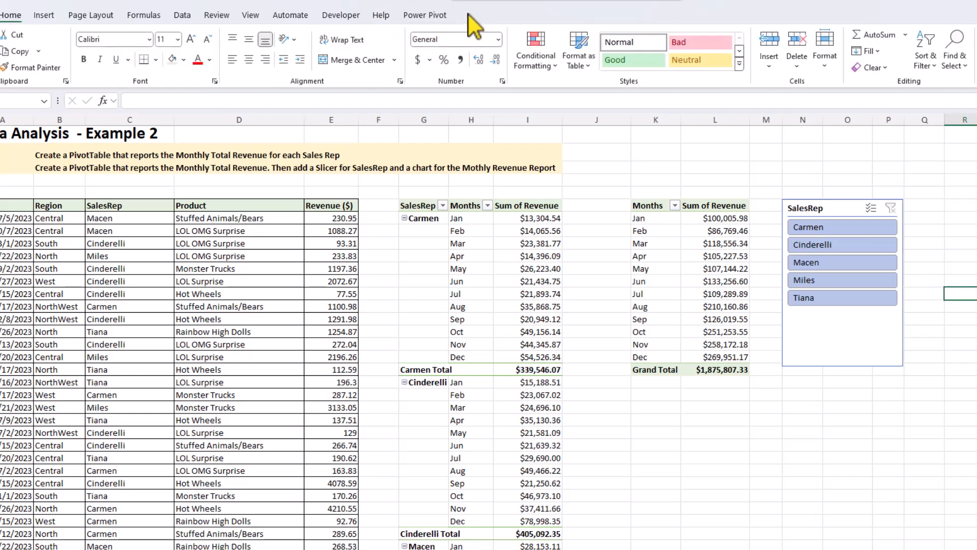
left_click(833, 327)
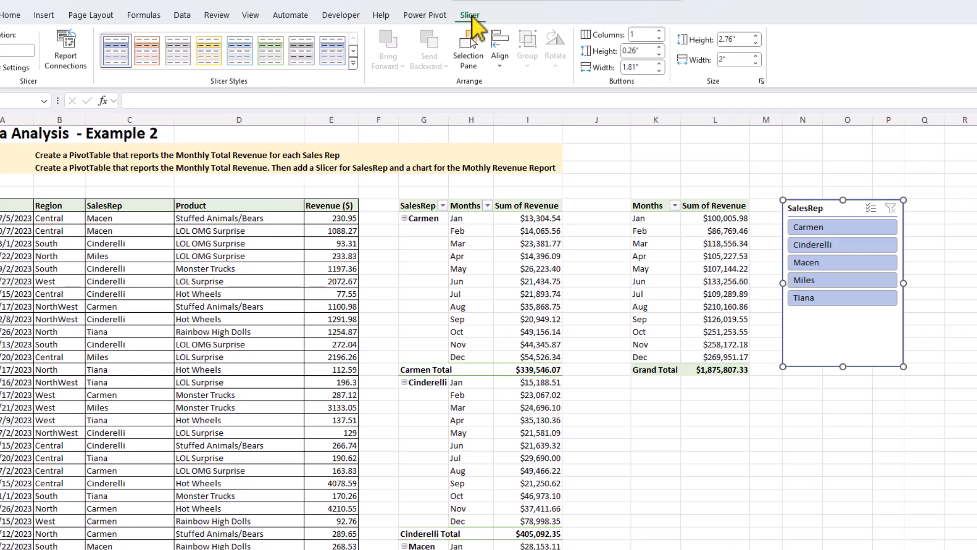
left_click(660, 30)
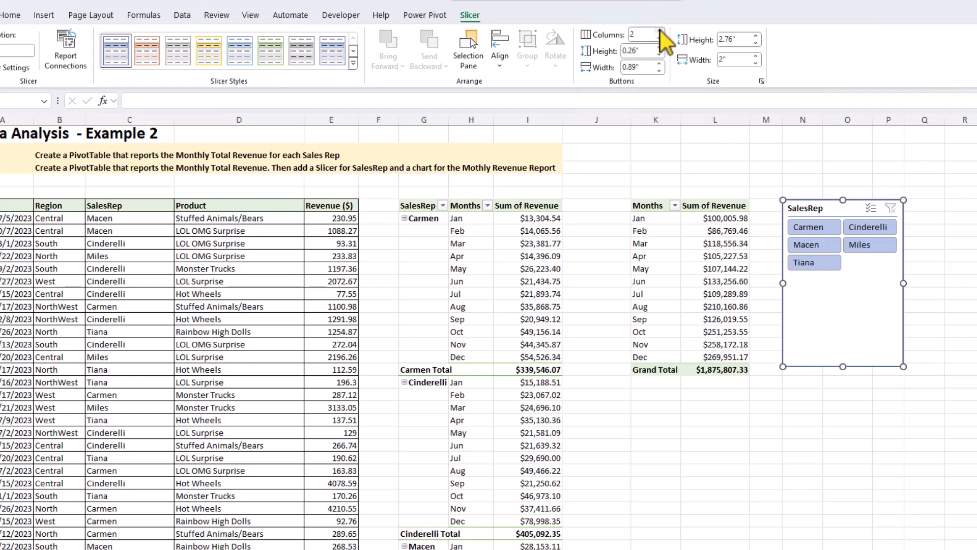
left_click(660, 39)
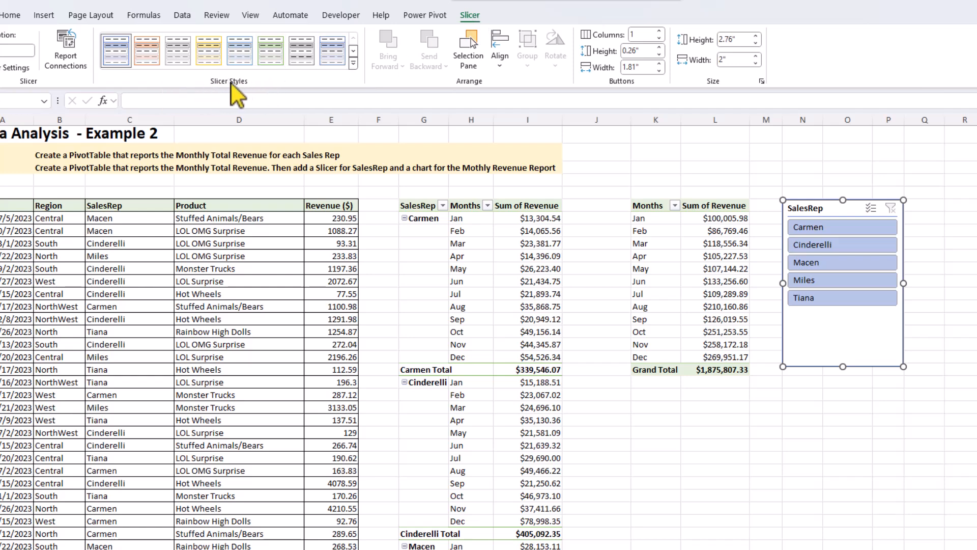
Apply the green Light style to the SalesRep slicer and shorten it to about 1.96" high
left_click(354, 64)
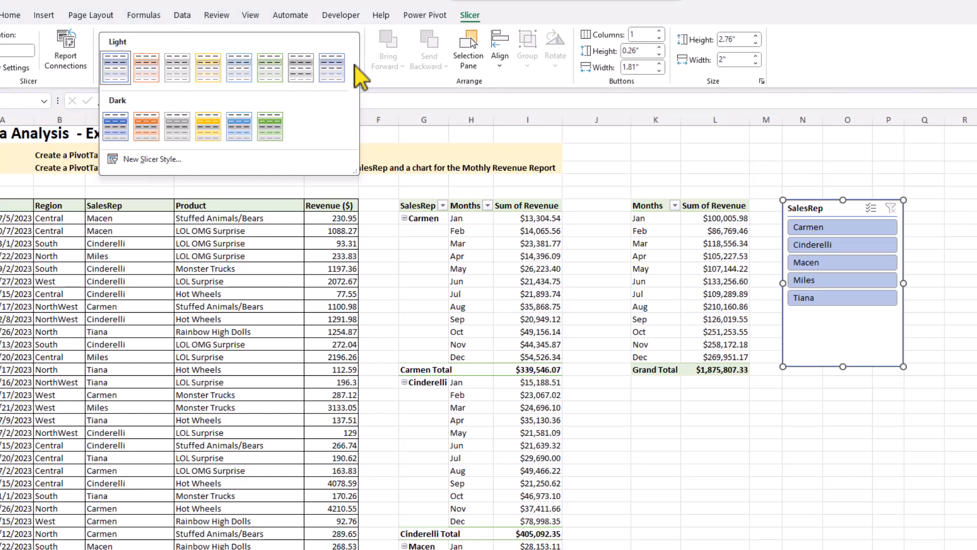
left_click(275, 69)
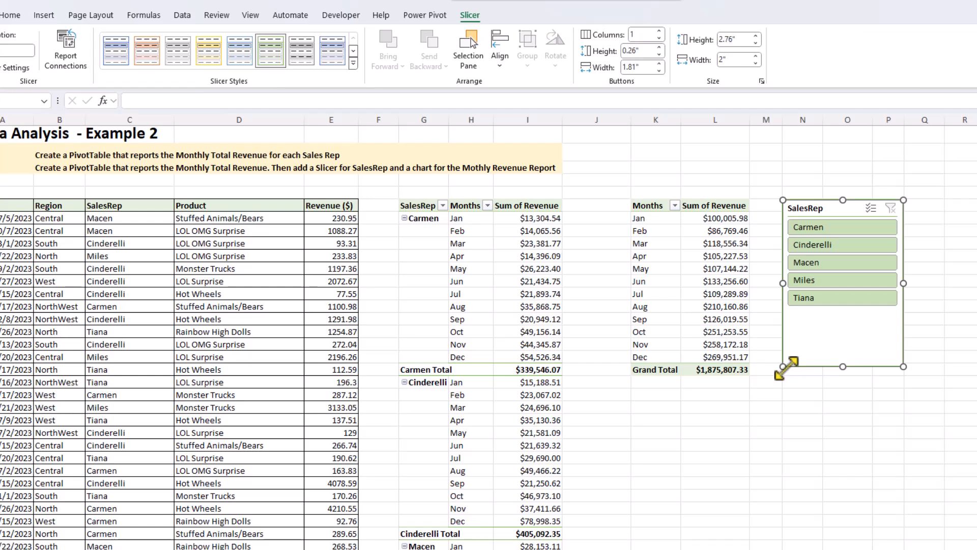
left_click_drag(784, 366, 783, 318)
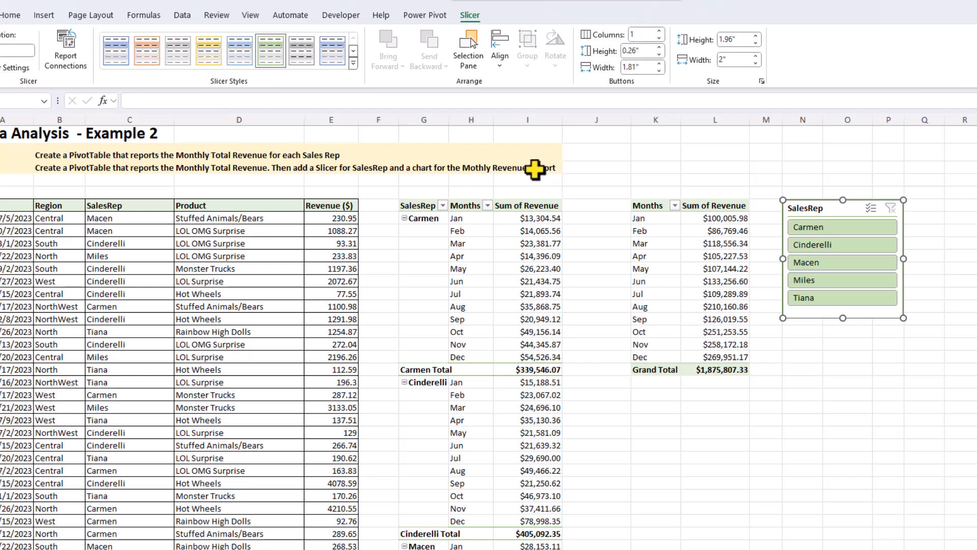
left_click(713, 258)
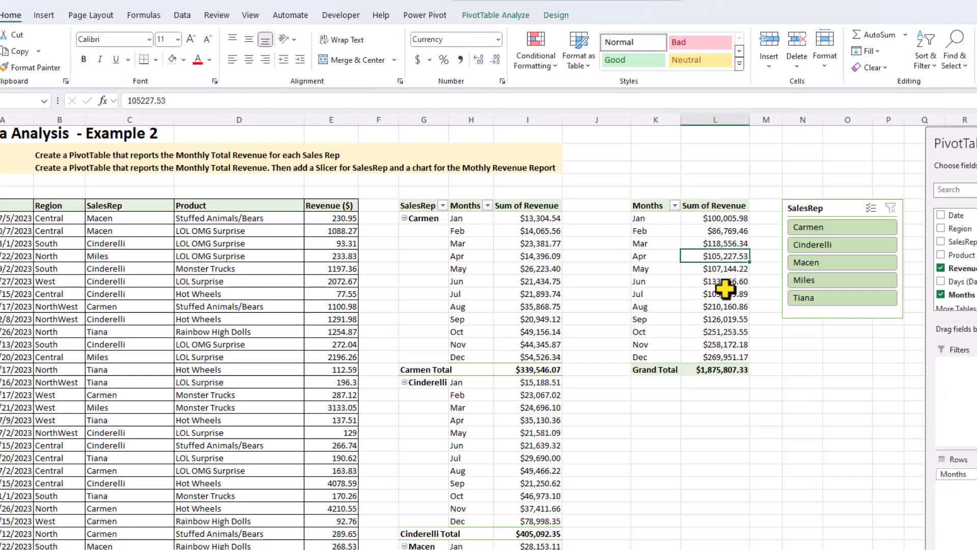
key("Down")
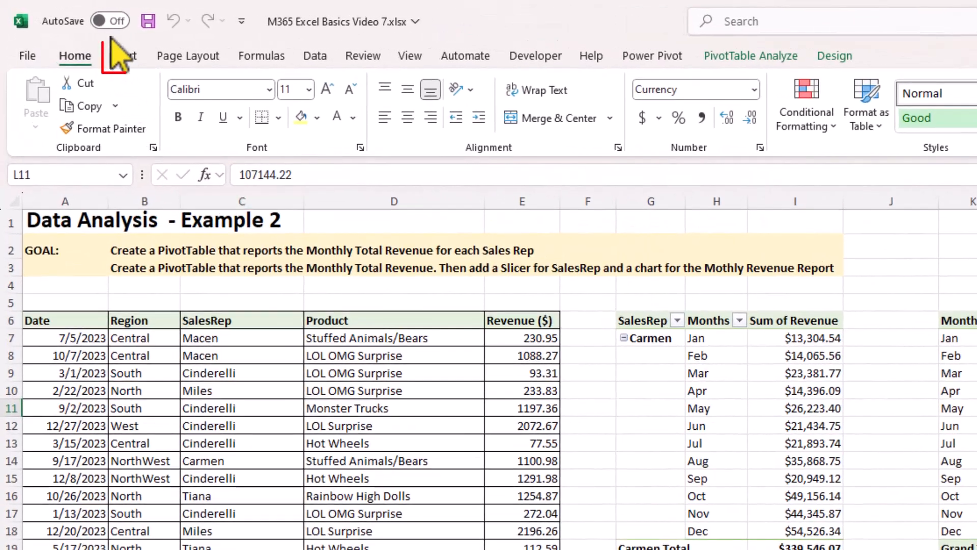
left_click(130, 60)
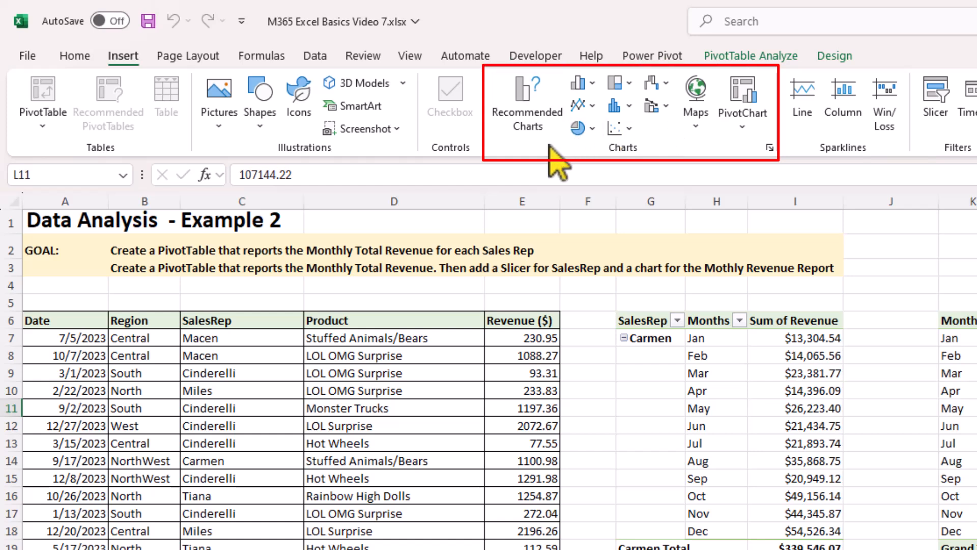
left_click(744, 127)
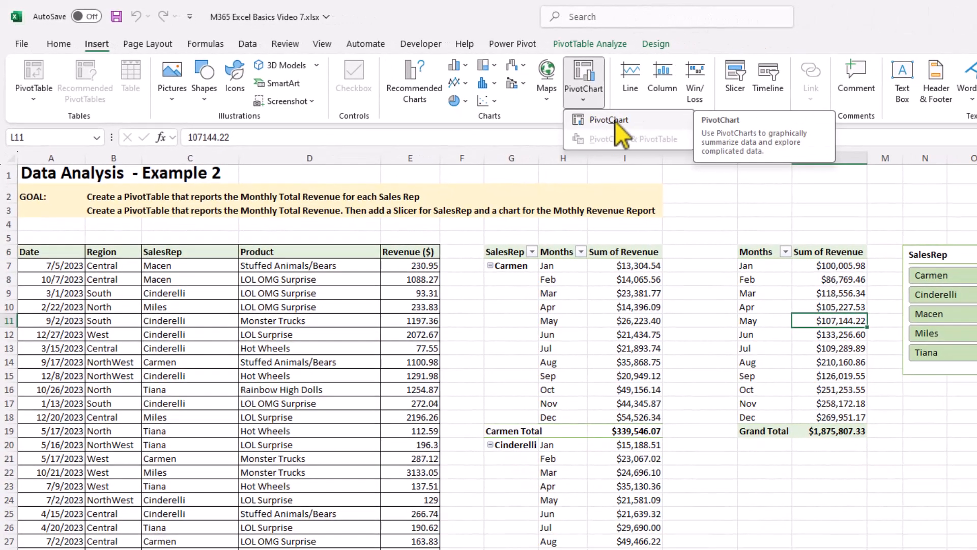
left_click(615, 122)
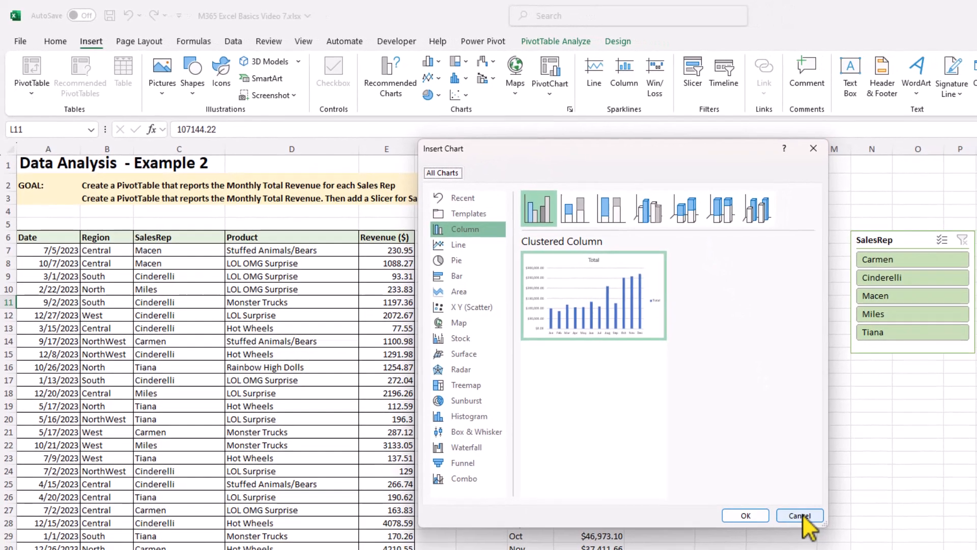
left_click(849, 545)
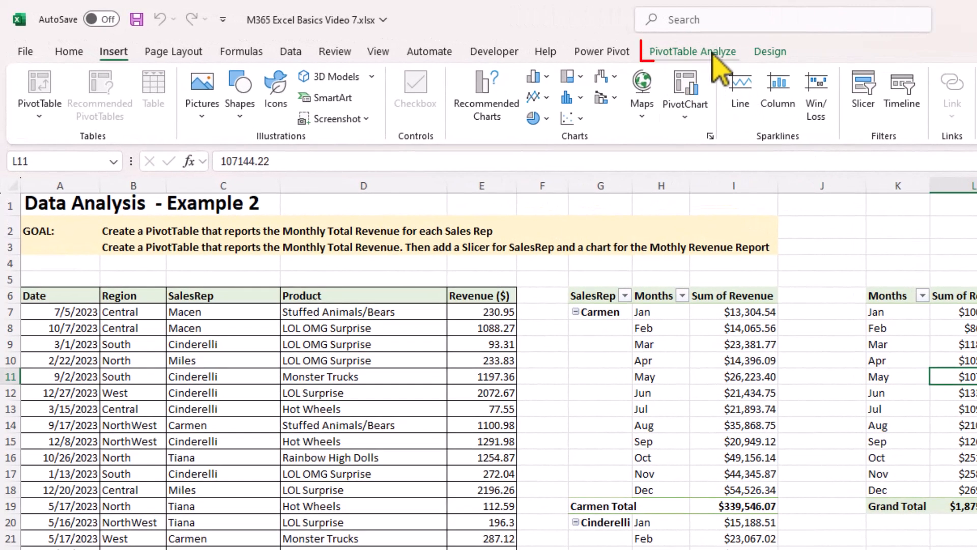
Insert a Line PivotChart based on the MonthlyRev PivotTable and place it below that PivotTable and the slicer
left_click(712, 53)
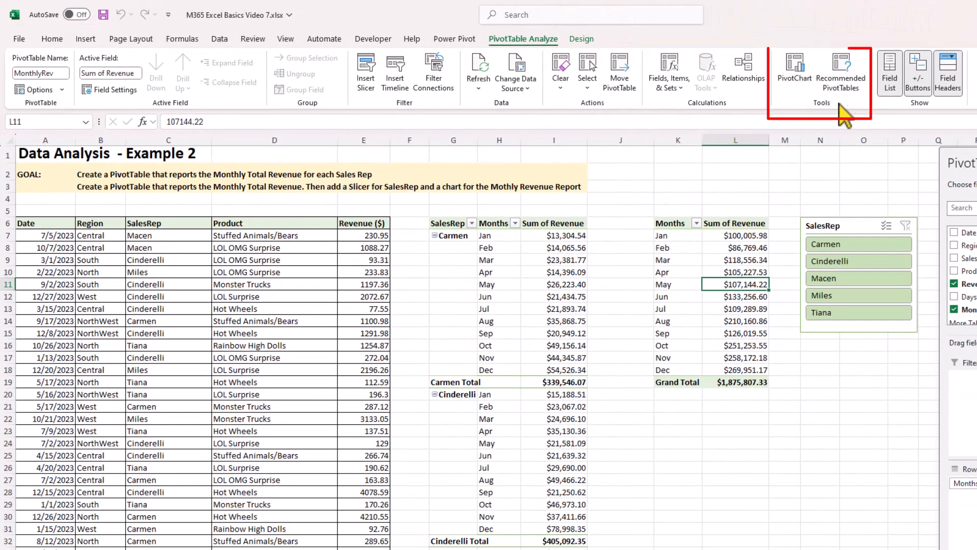
left_click(796, 68)
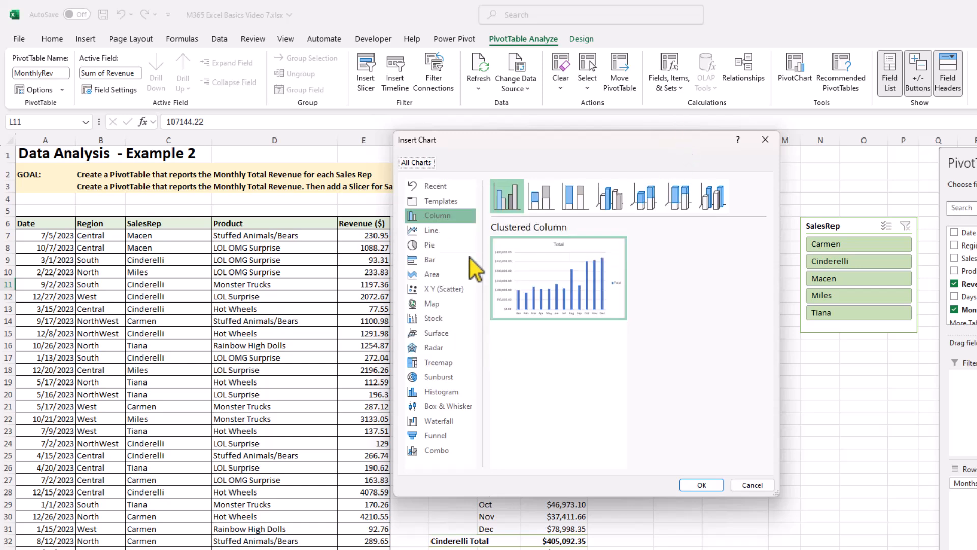
left_click(438, 233)
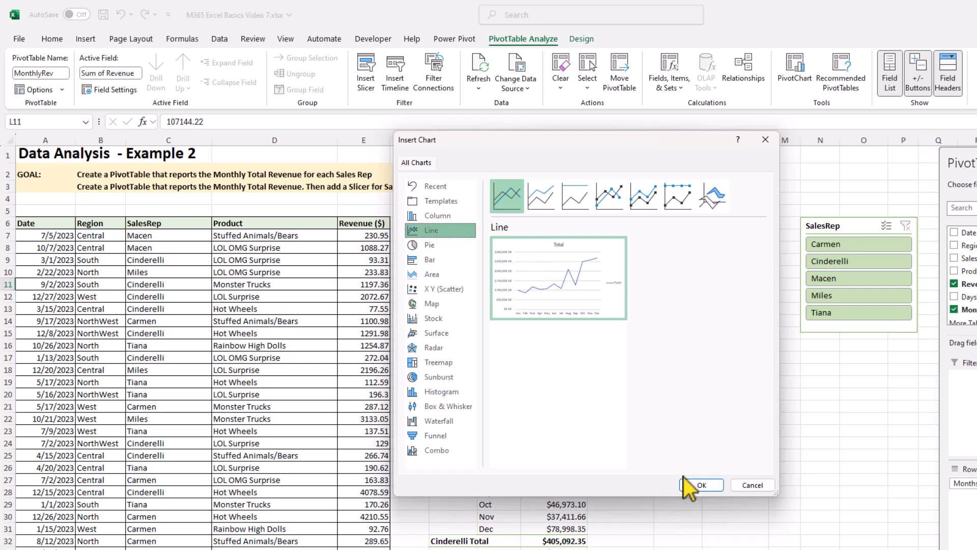
left_click(701, 485)
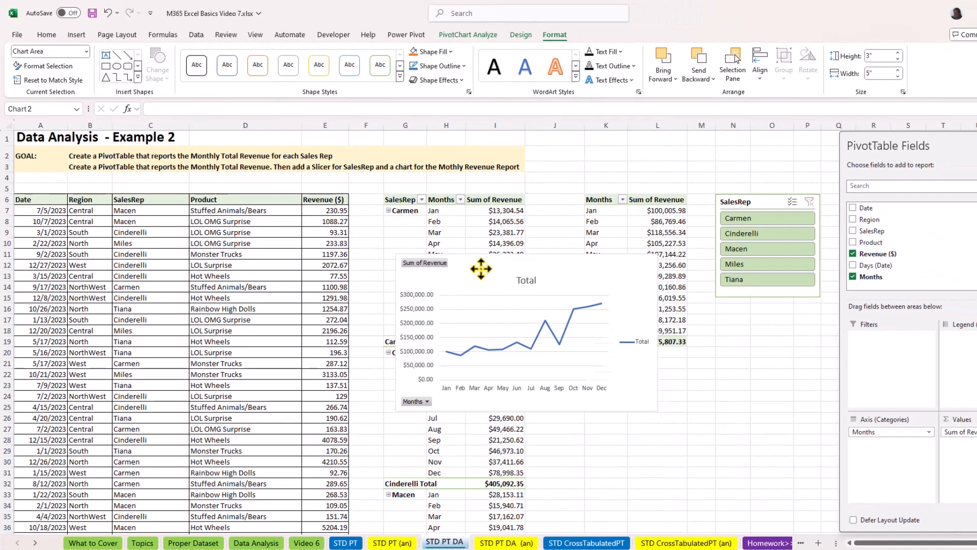
left_click_drag(531, 292, 618, 403)
mouse_move(553, 360)
left_mouse_down()
mouse_move(604, 381)
mouse_move(620, 363)
left_mouse_up()
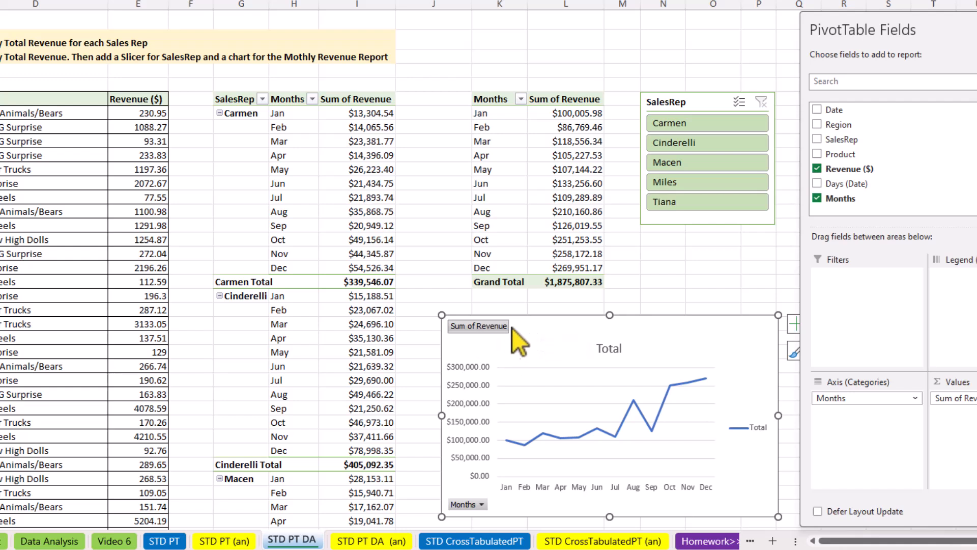
Hide all field buttons on the PivotChart and delete its legend
right_click(478, 327)
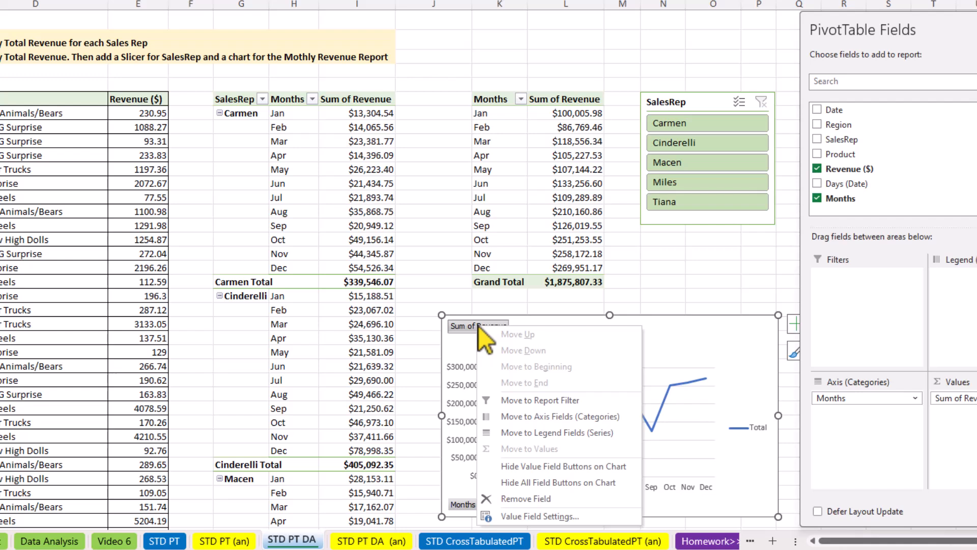
left_click(582, 485)
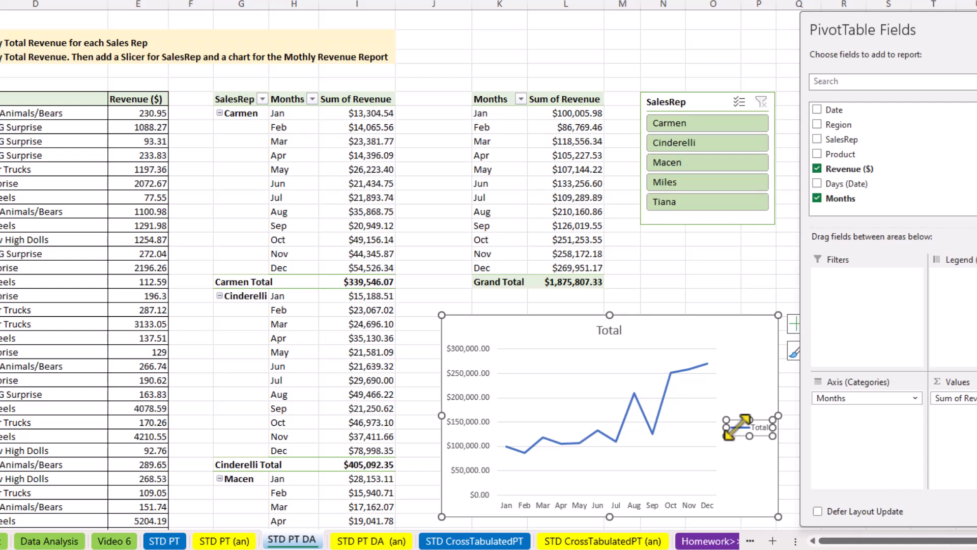
key("Delete")
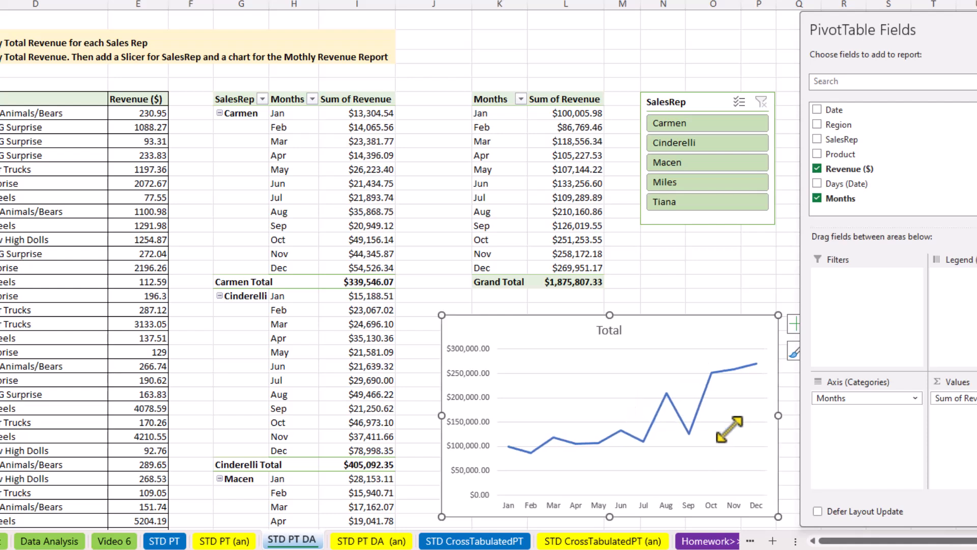
Move the PivotChart down to free row 22, and enter "Chart Title:" in K22 and "Mothly Revenue ($) Trend" in L22
left_click_drag(940, 25, 240, 23)
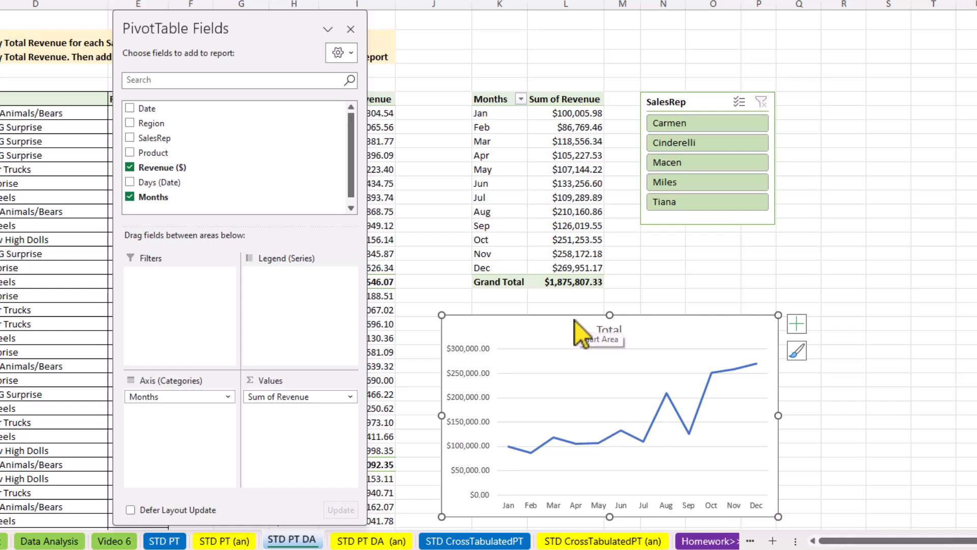
left_click_drag(572, 320, 602, 350)
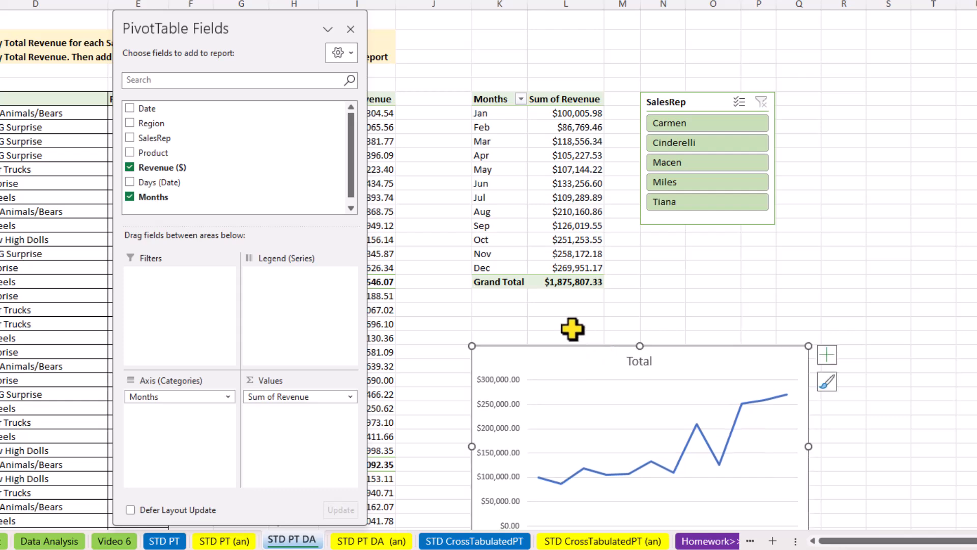
left_click(513, 322)
type("Chart Title:")
key("Tab")
type("Mo")
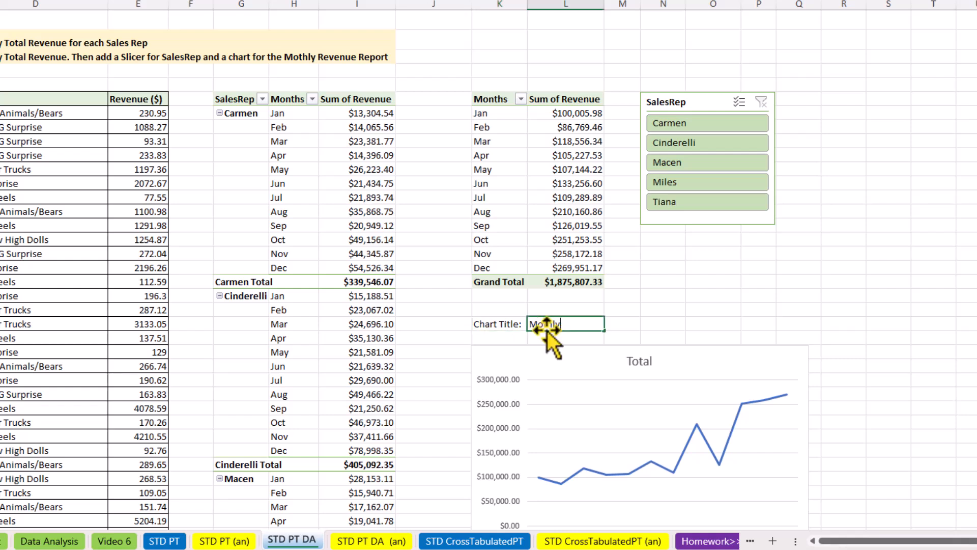
type("nthly Revenue ($) Trend")
key("ctrl+Return")
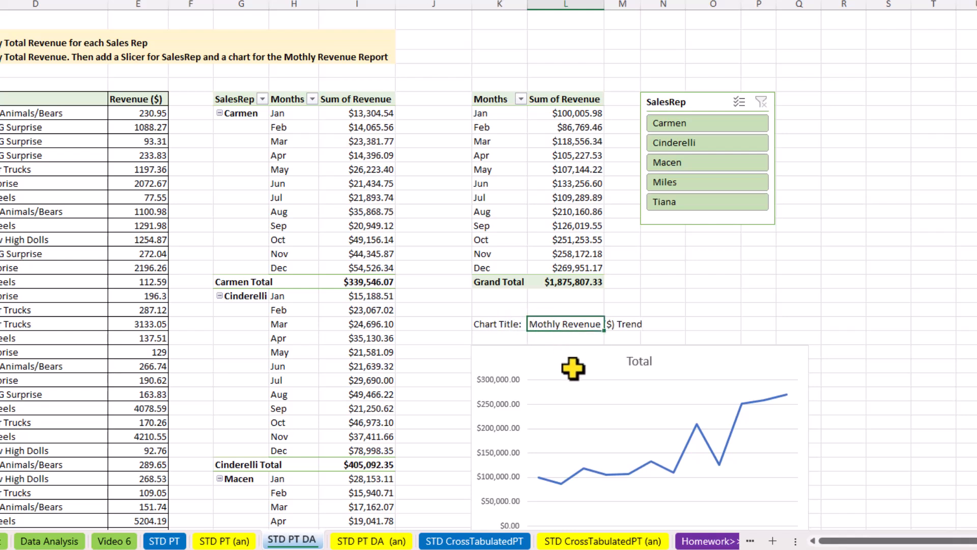
Link the PivotChart's title to cell L22 so it takes the text "Mothly Revenue ($) Trend"
left_click(638, 362)
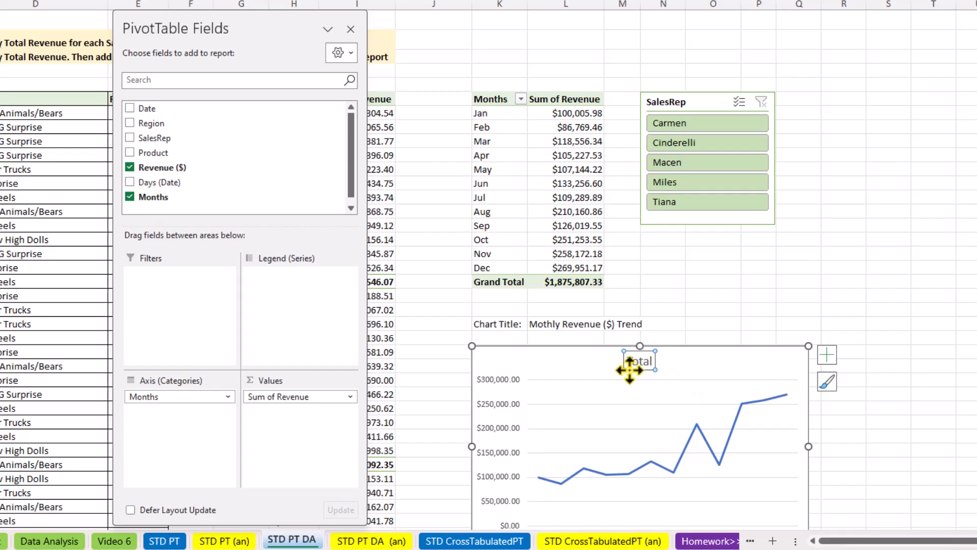
type("=")
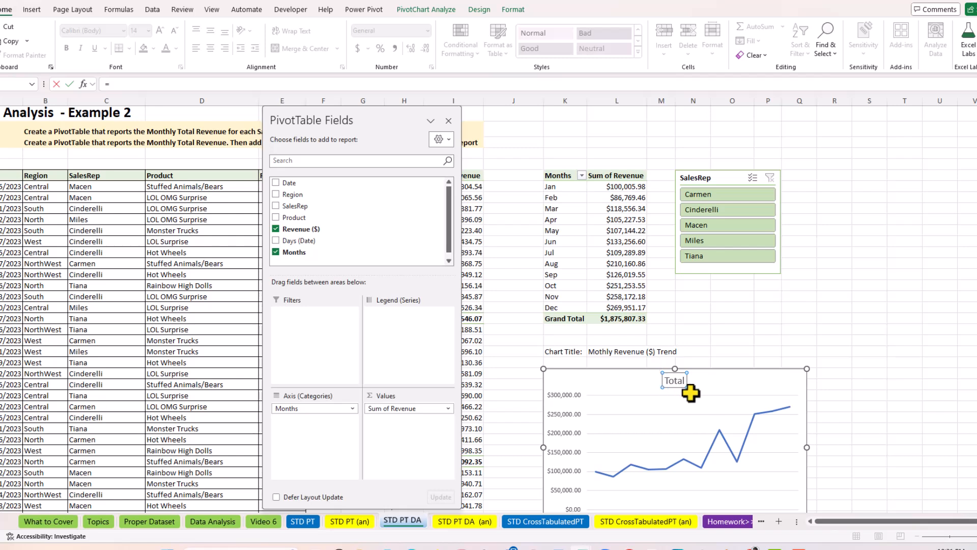
left_click(596, 352)
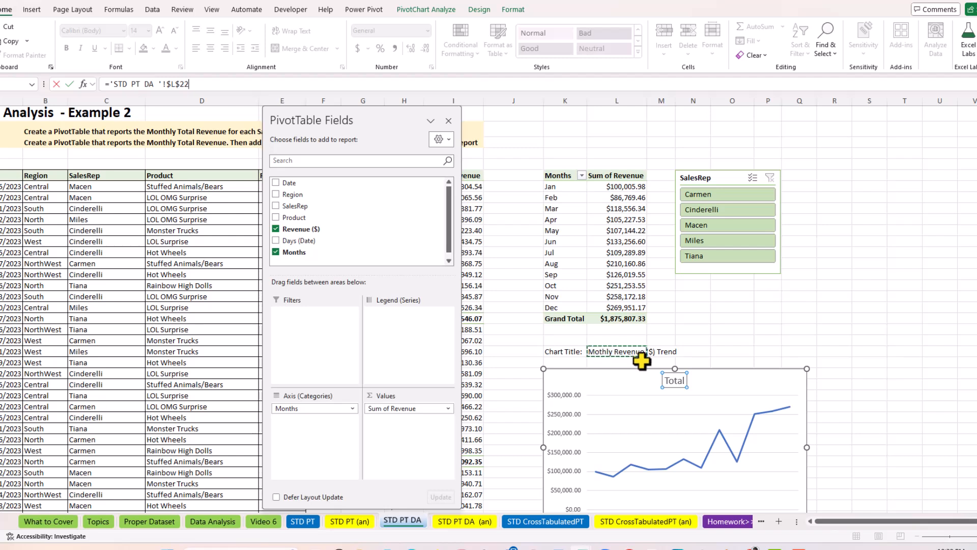
key("Return")
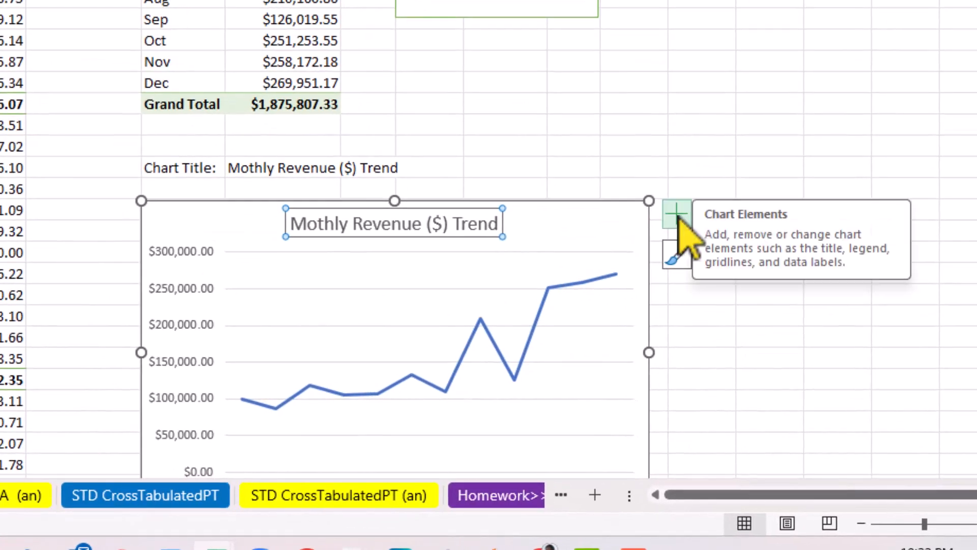
Try data labels on the PivotChart, remove them again, and look at the available chart styles
left_click(677, 214)
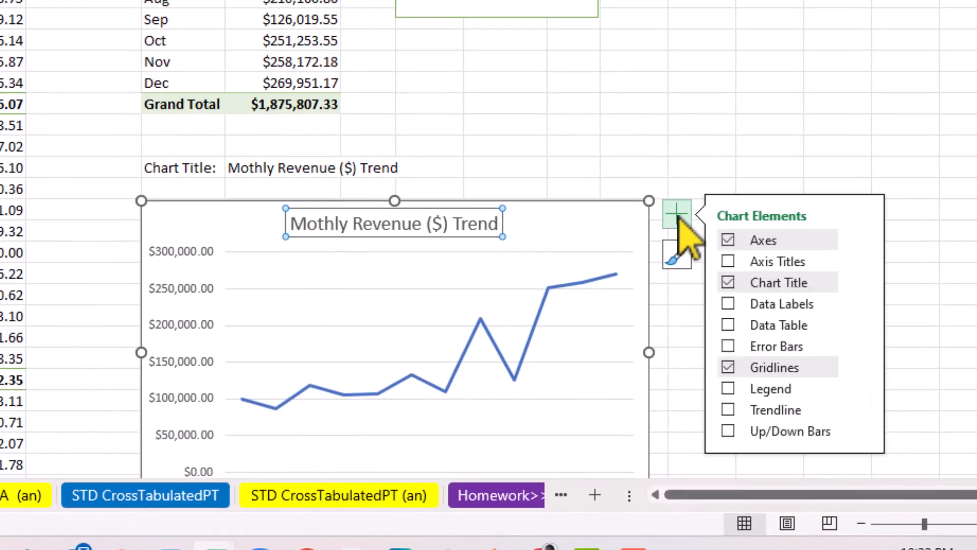
left_click(728, 303)
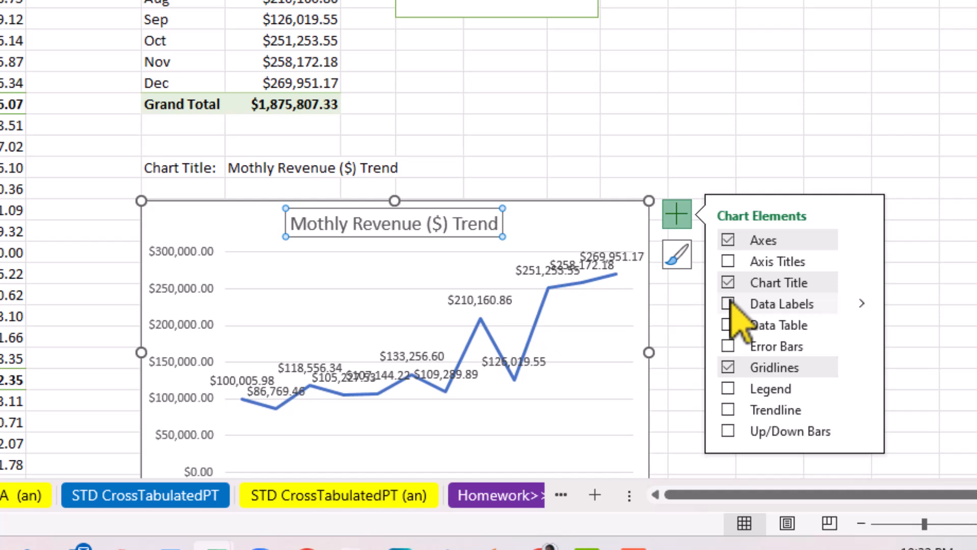
left_click(864, 304)
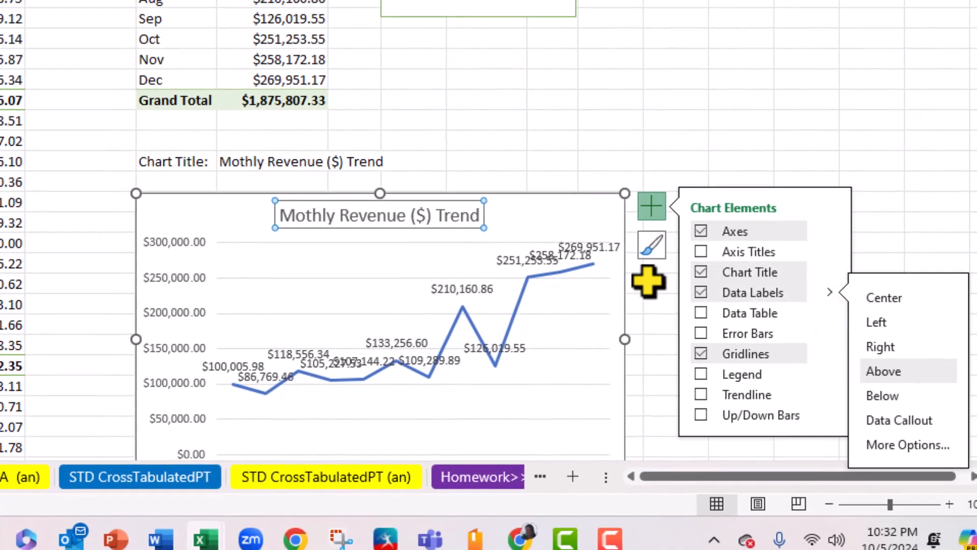
left_click(702, 294)
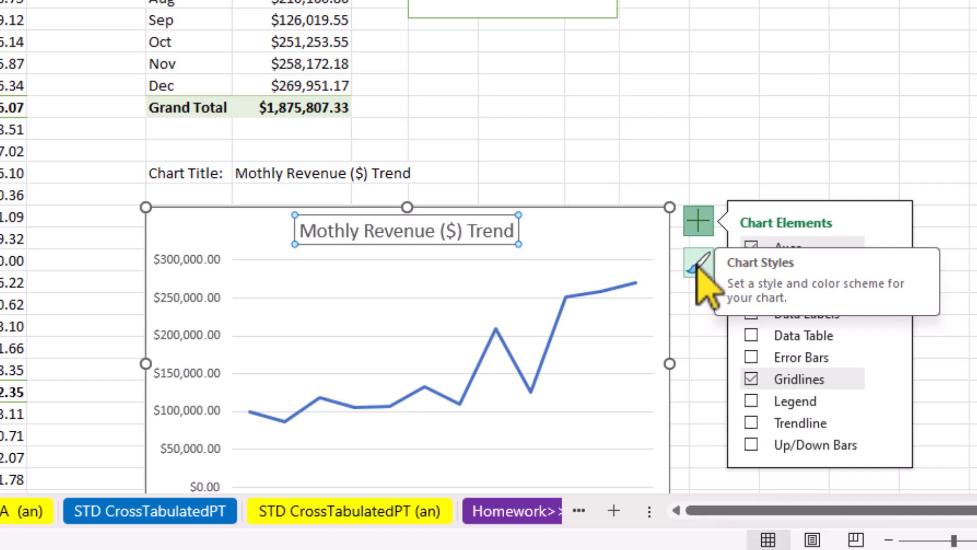
left_click(698, 263)
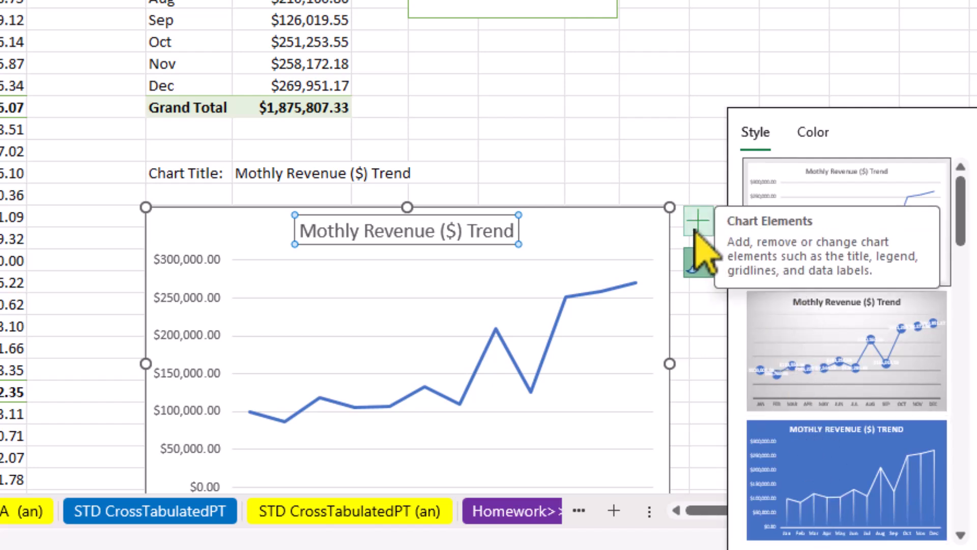
key("Escape")
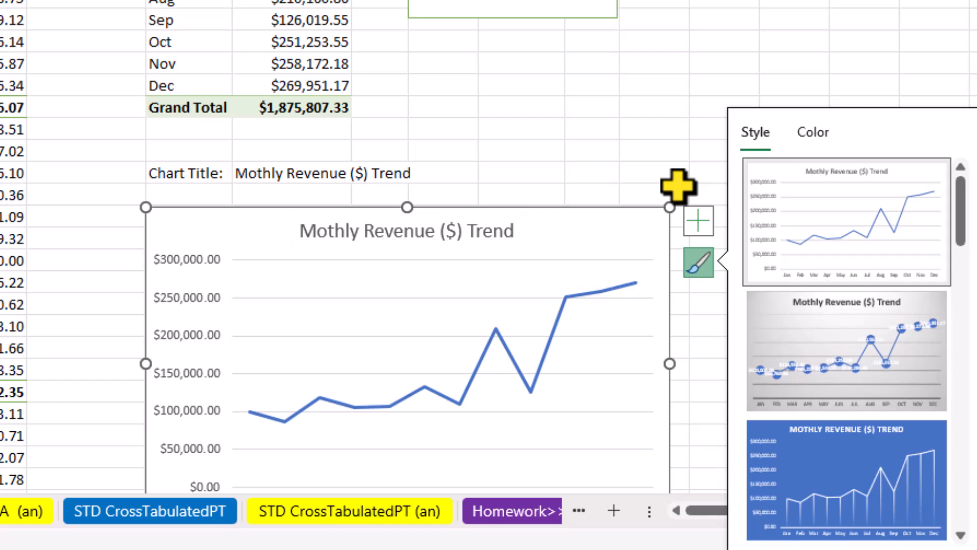
left_click(692, 153)
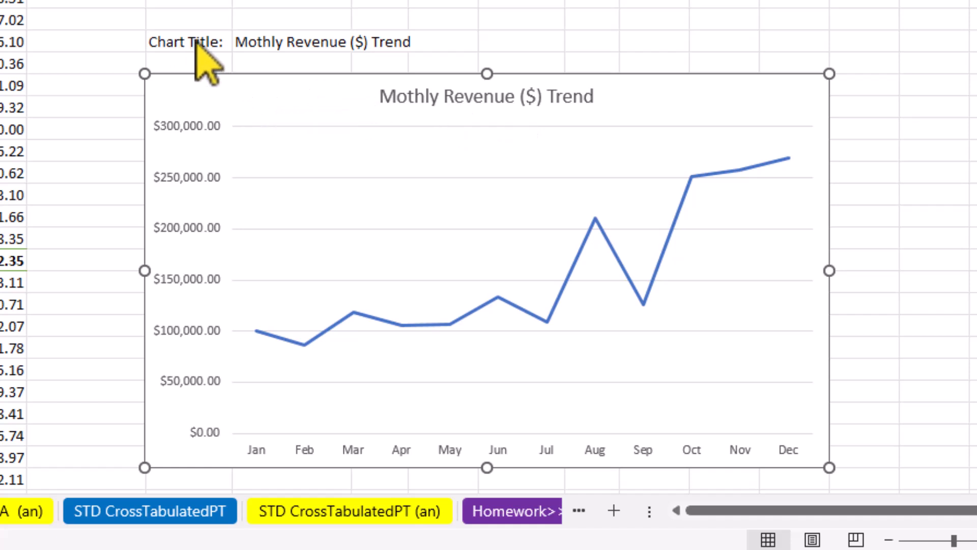
Make the chart title label and its text in K22:L22 bold
left_click_drag(190, 41, 365, 45)
key("ctrl+b")
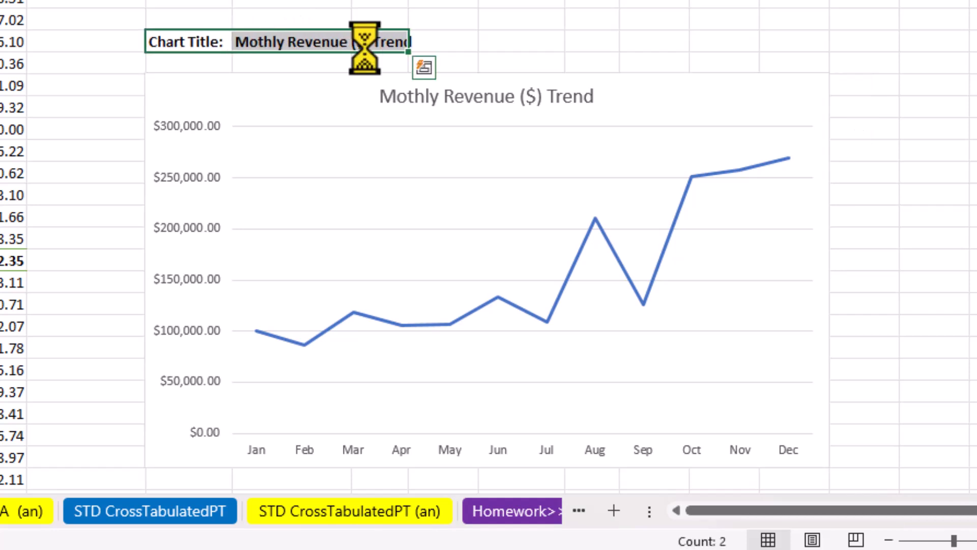
Try covering the title cells in row 22 with the PivotChart, and move it back below them
left_click(244, 98)
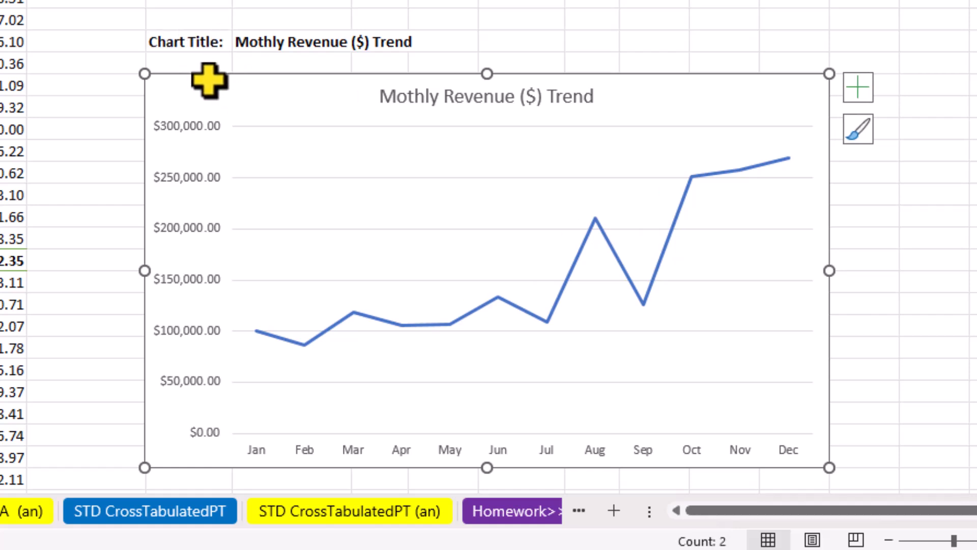
left_click_drag(202, 74, 201, 12)
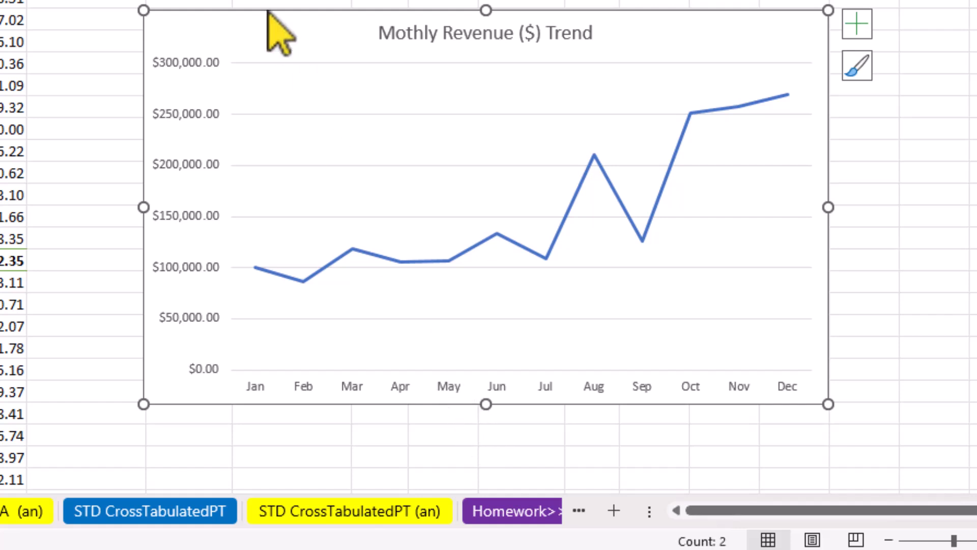
left_click_drag(212, 11, 212, 74)
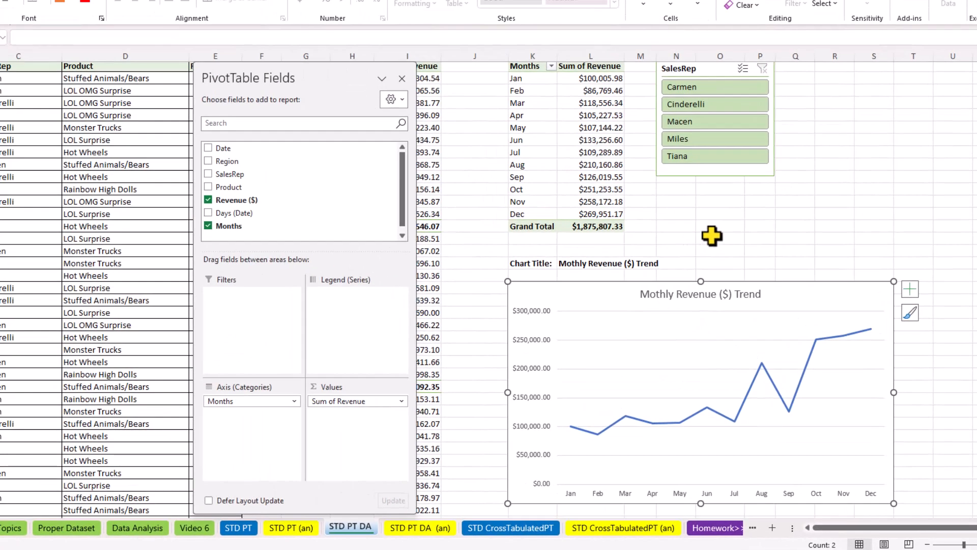
left_click(712, 236)
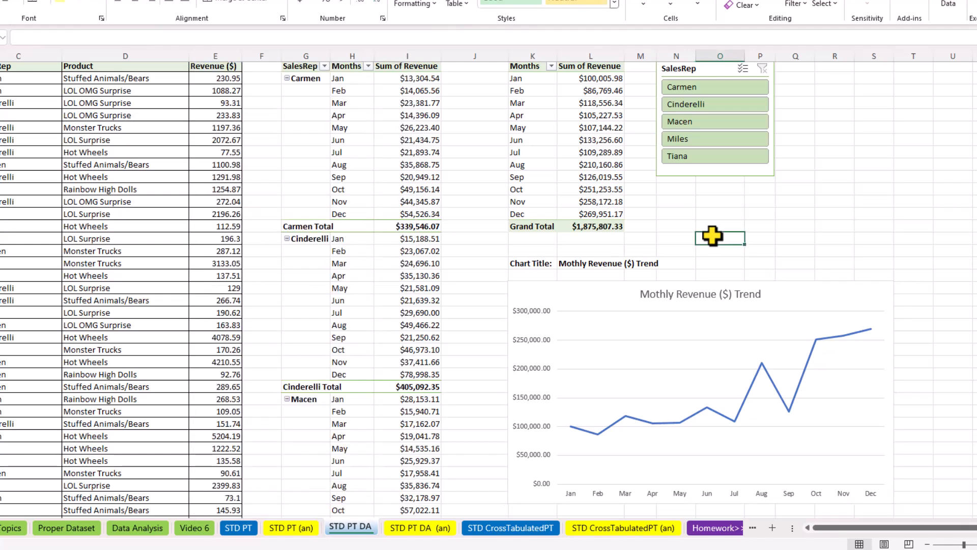
Test the SalesRep slicer by filtering to the first rep, adding the third and fifth reps, and clearing the filter
scroll(306, 134, "up", 2)
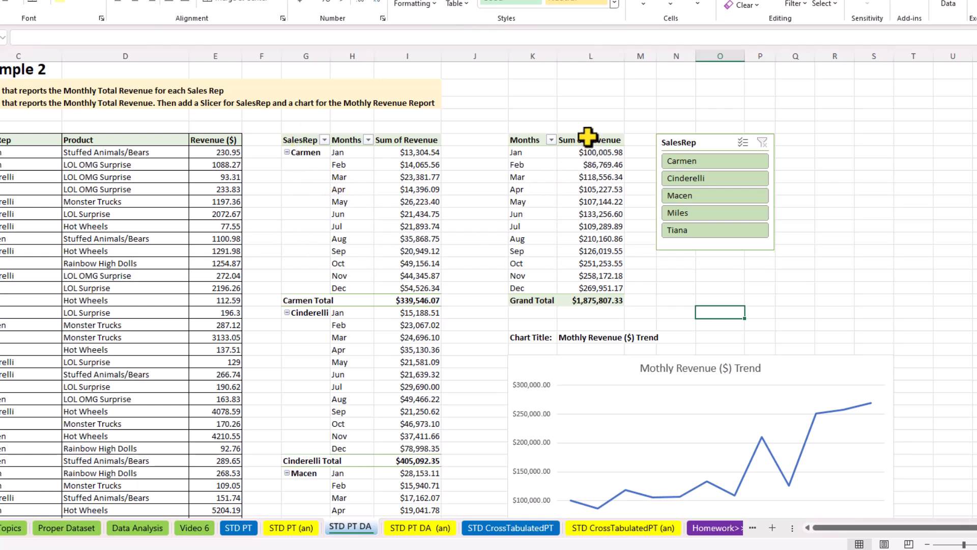
mouse_move(593, 202)
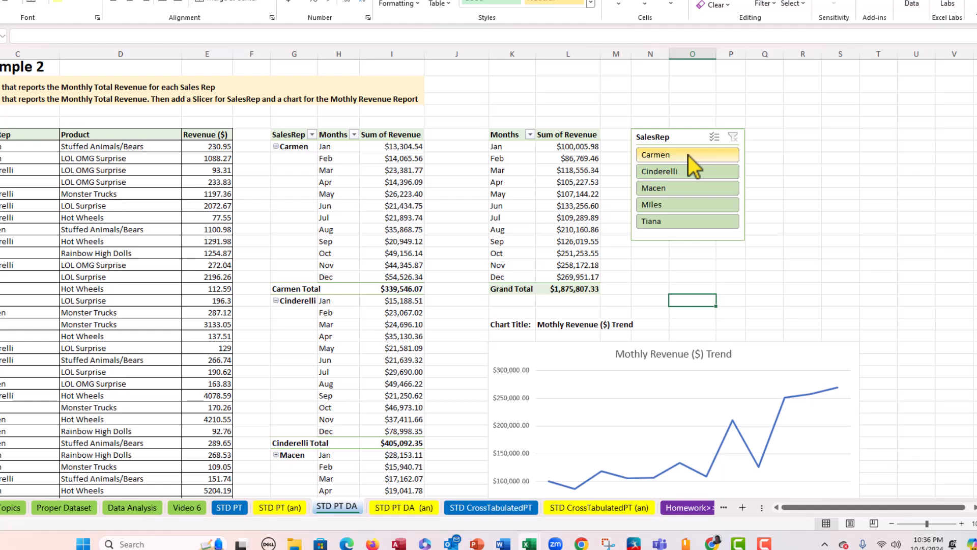
left_click(688, 155)
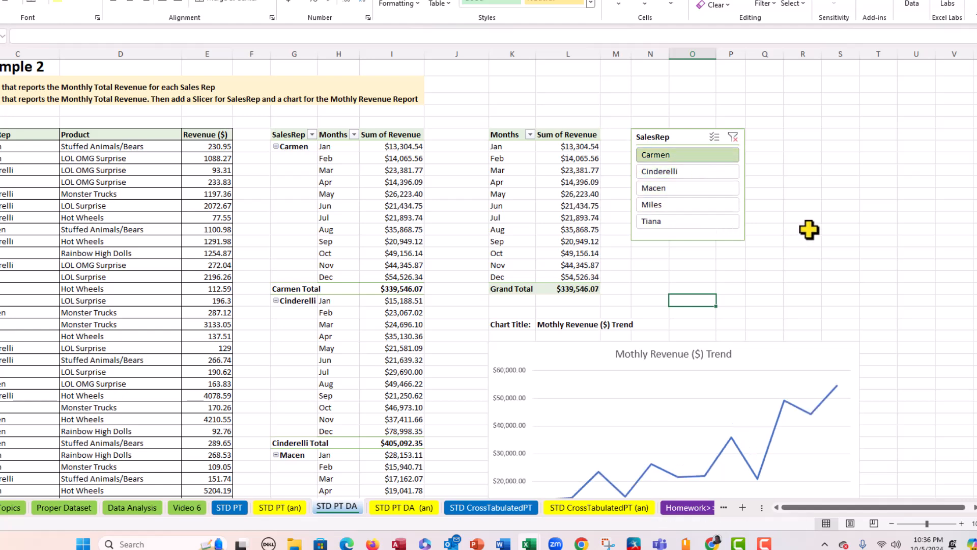
scroll(796, 231, "down", 1)
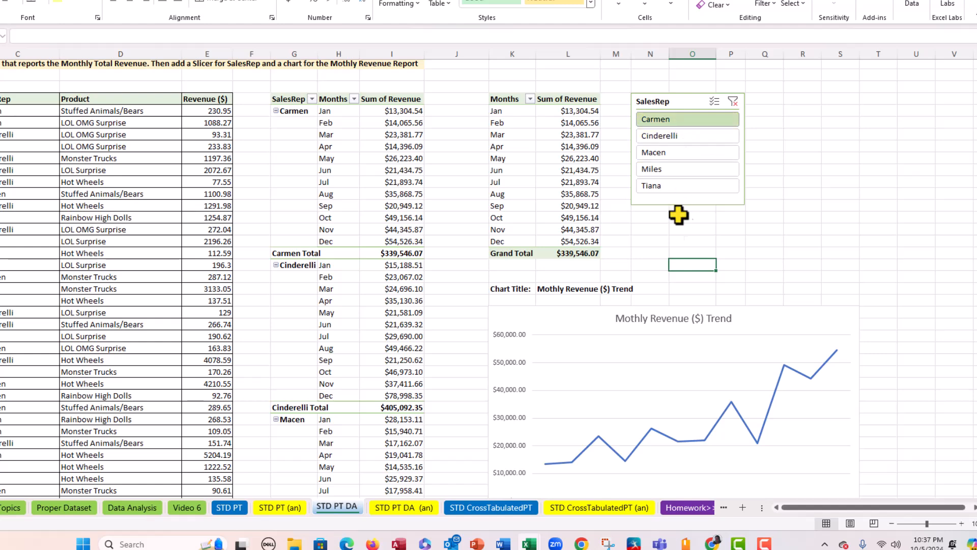
scroll(680, 254, "down", 1)
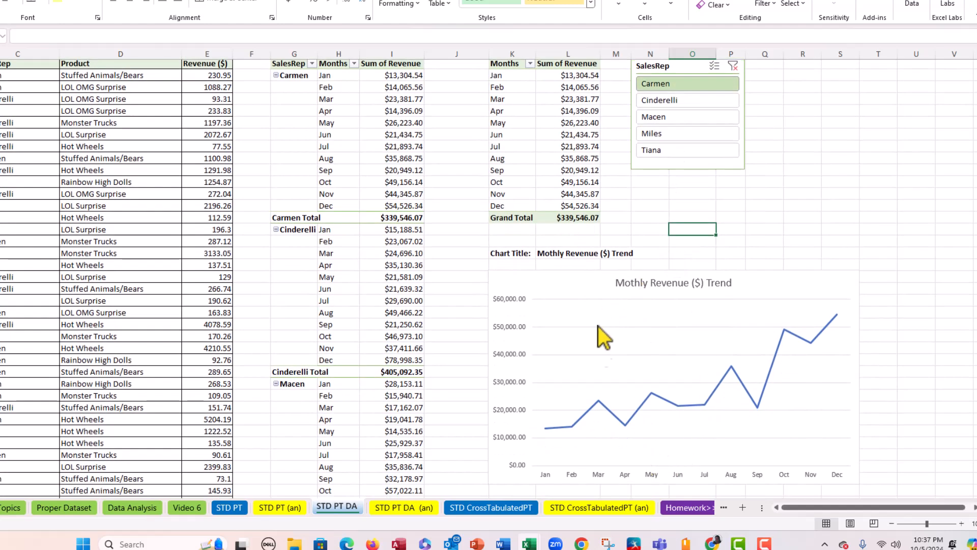
left_click(674, 119, "ctrl")
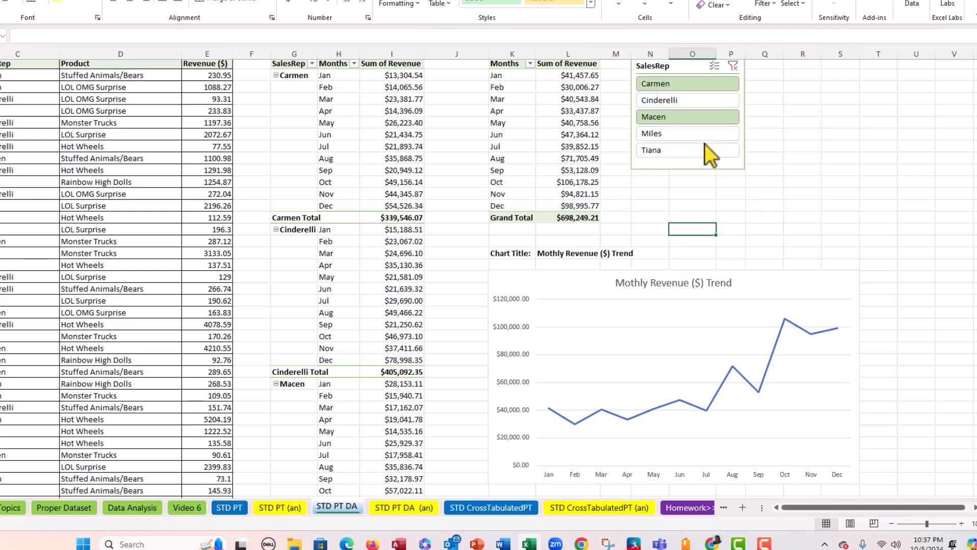
scroll(775, 175, "up", 1)
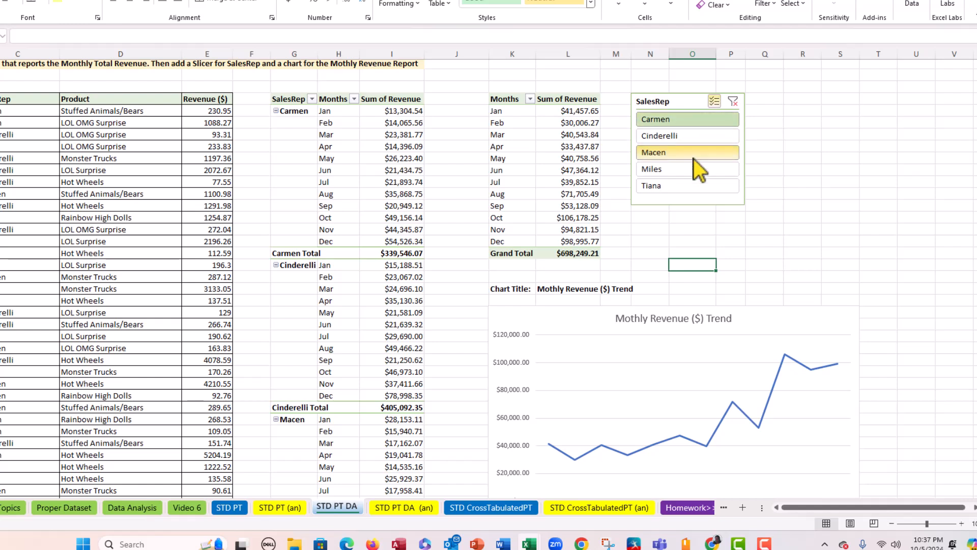
left_click(678, 189)
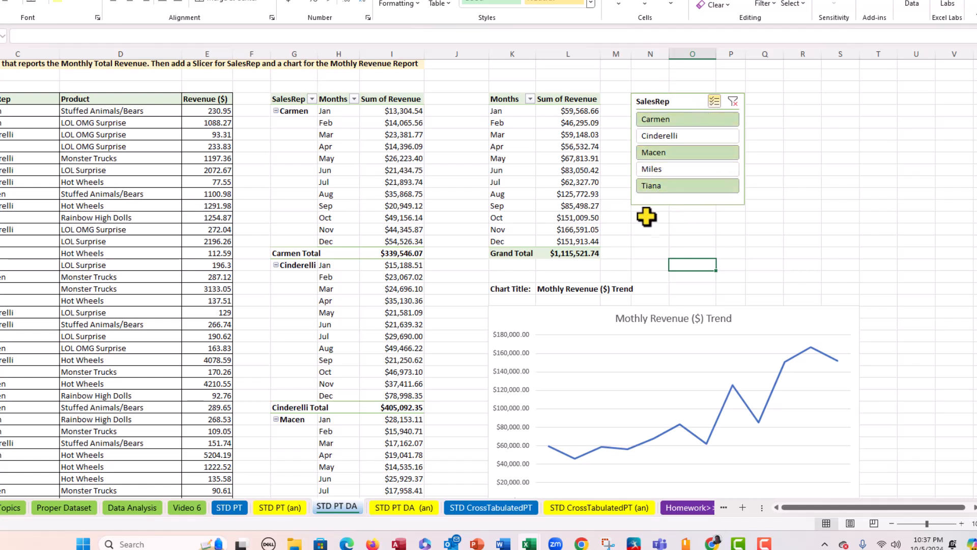
left_click(733, 101)
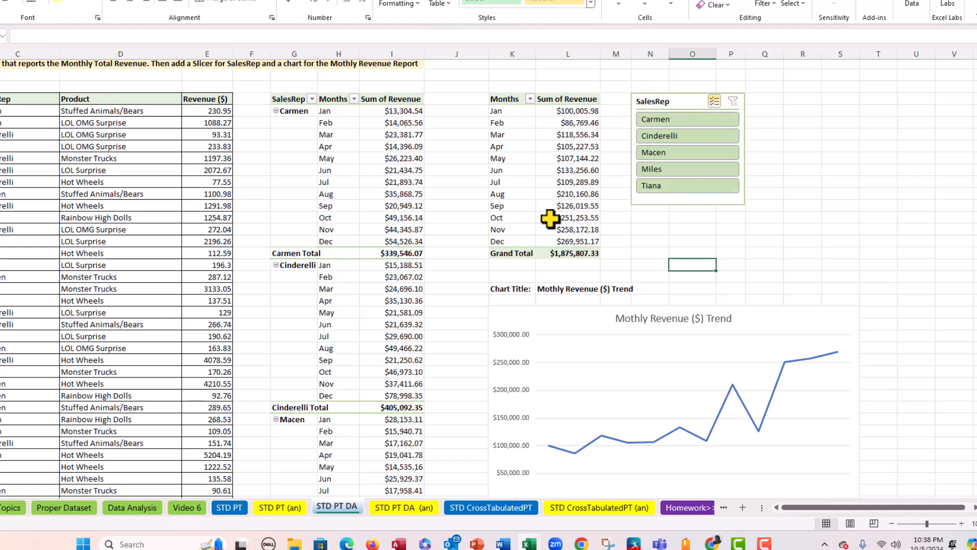
scroll(550, 219, "up", 1)
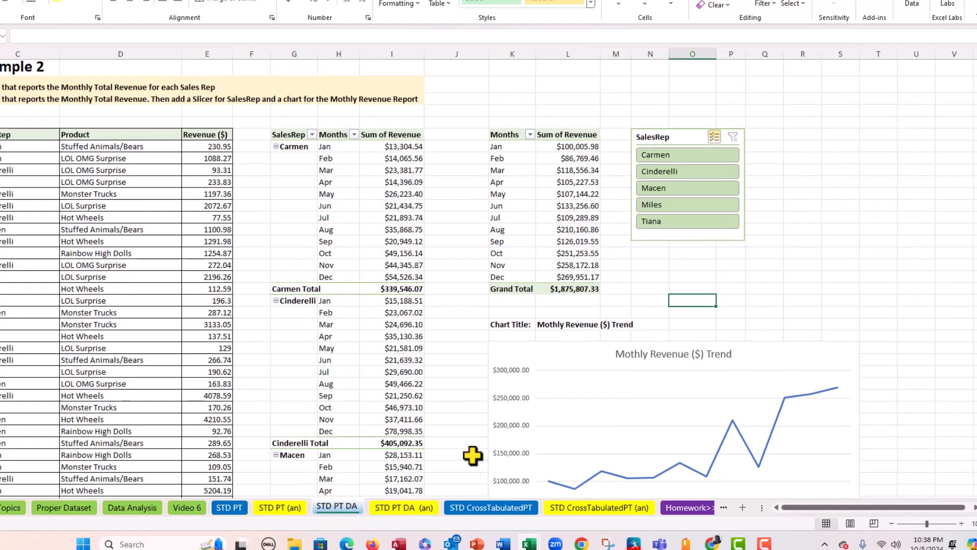
Go to the STD CrossTabulatedPT sheet and check its goal and how far the sales dataset extends
left_click(488, 508)
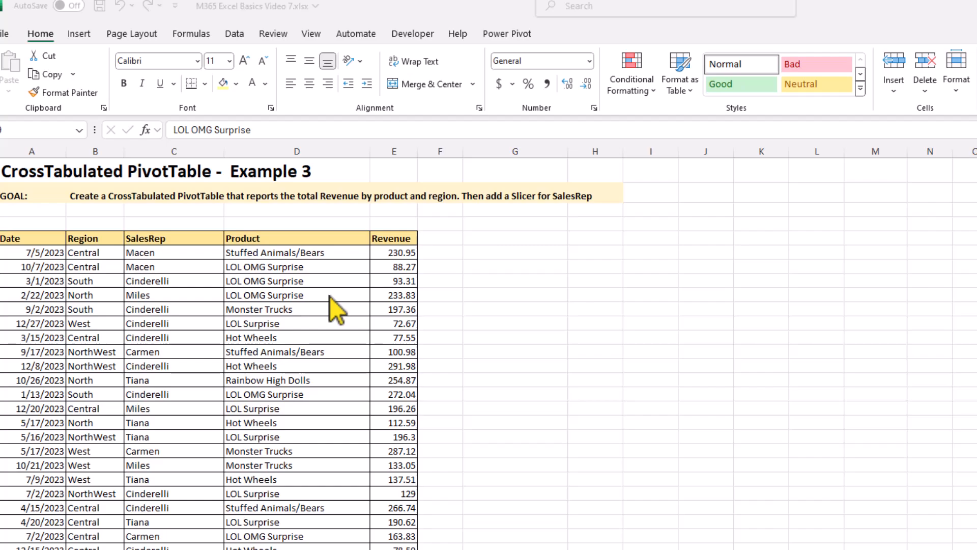
left_click(329, 296)
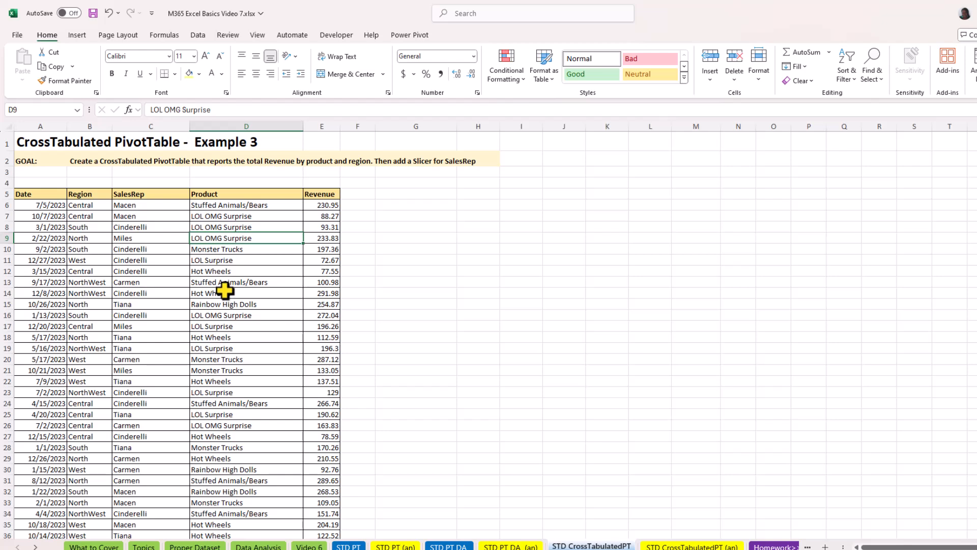
key("ctrl+Down")
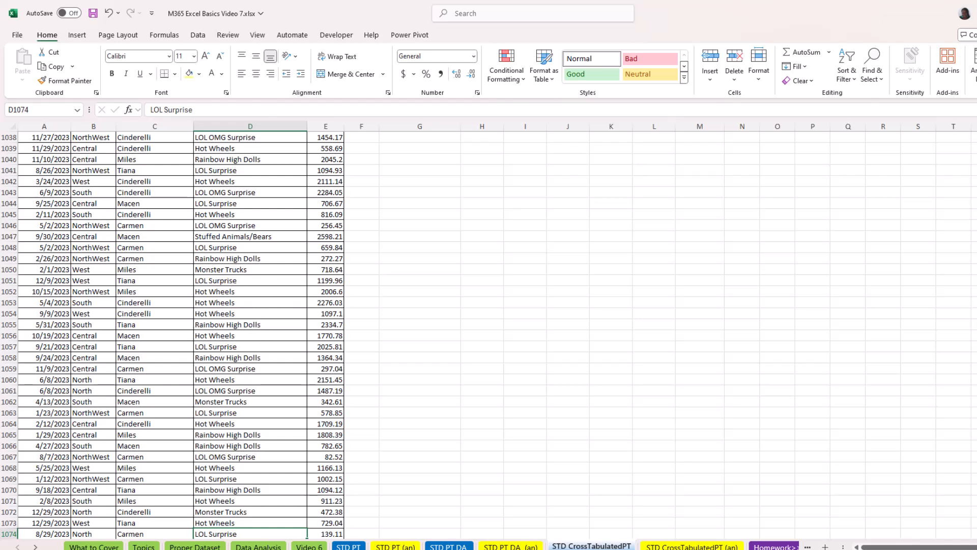
scroll(269, 392, "down", 1)
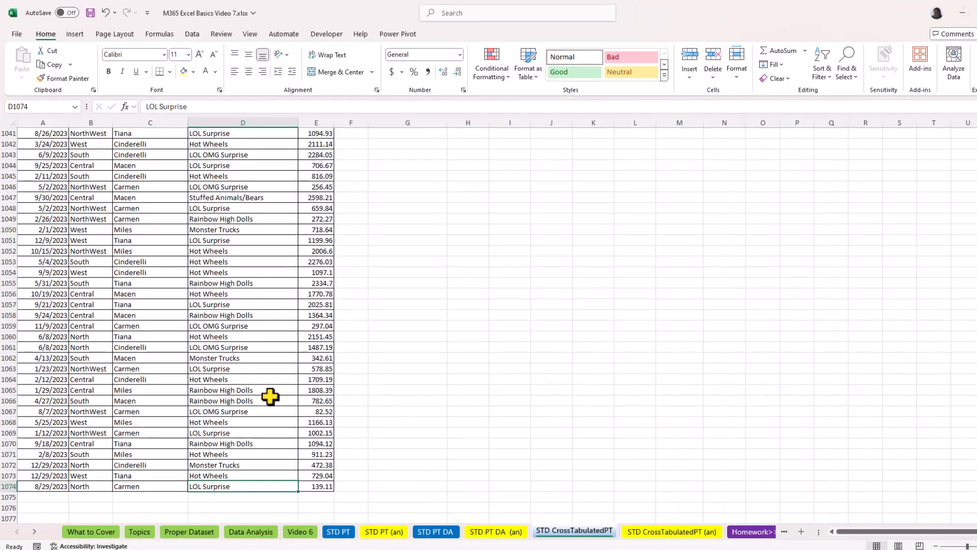
key("ctrl+Up")
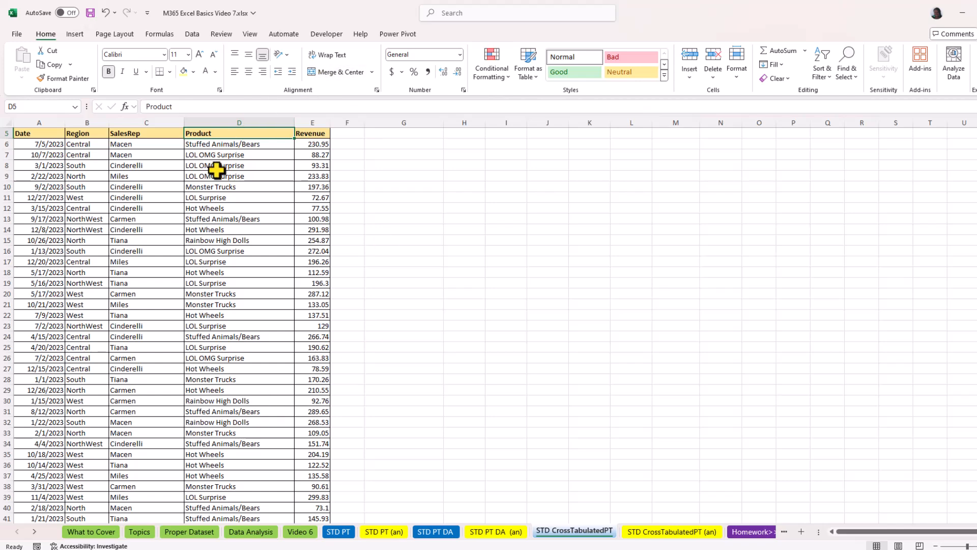
scroll(216, 170, "up", 2)
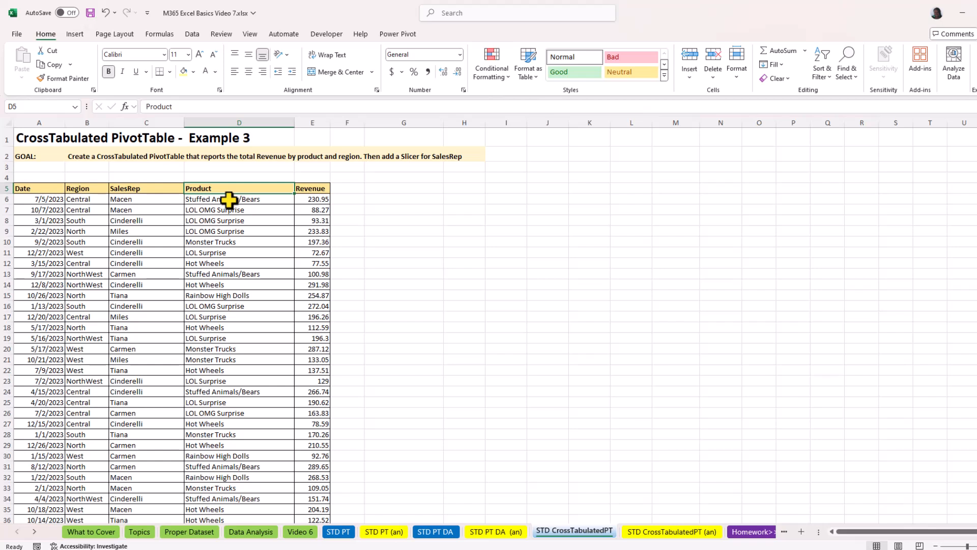
Create a PivotTable from the sales dataset A5:E1074 and place it on the existing worksheet at cell G10
left_click(195, 296)
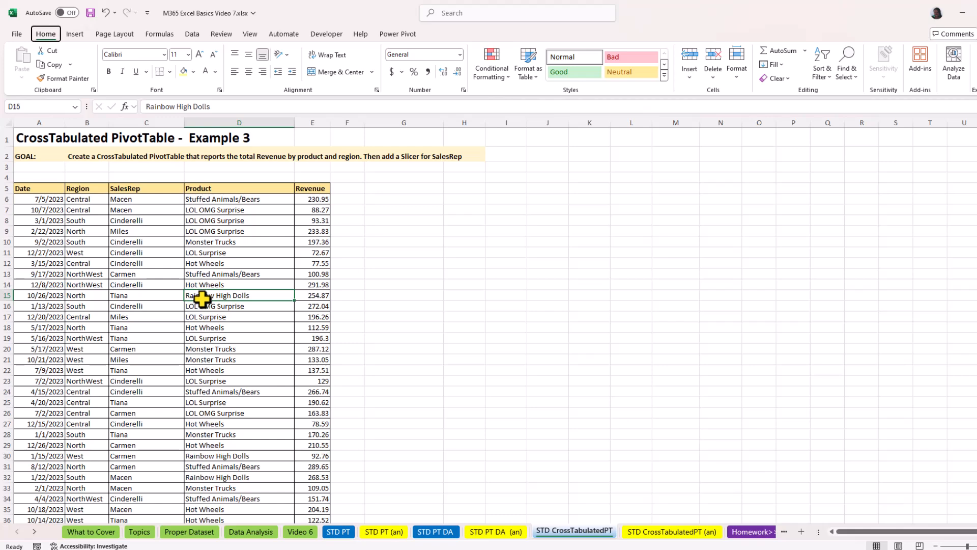
key("alt+n")
key("v")
key("t")
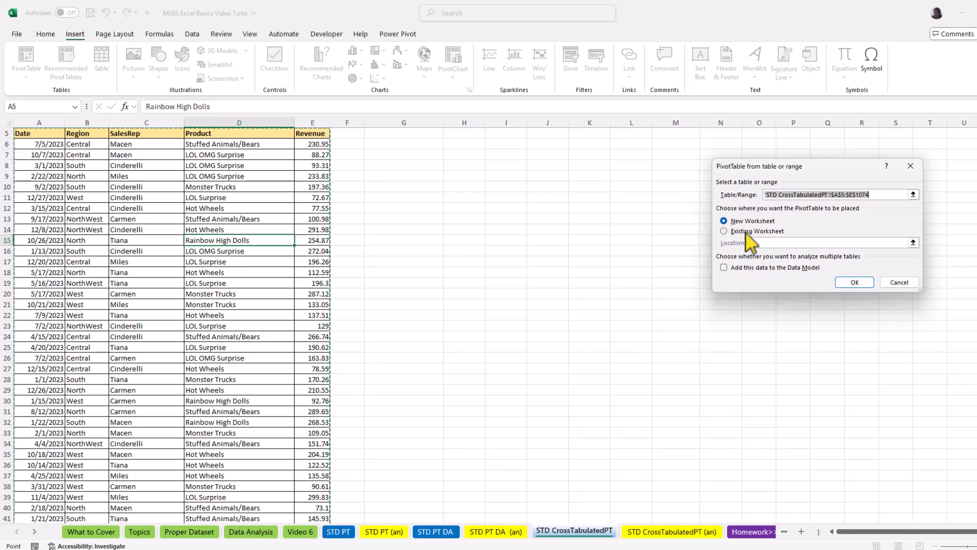
scroll(380, 208, "up", 2)
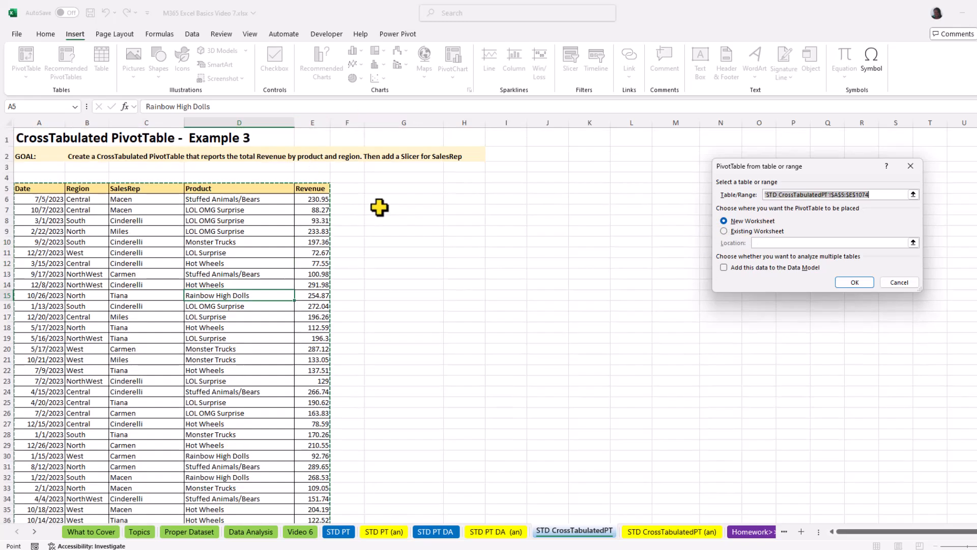
left_click(725, 231)
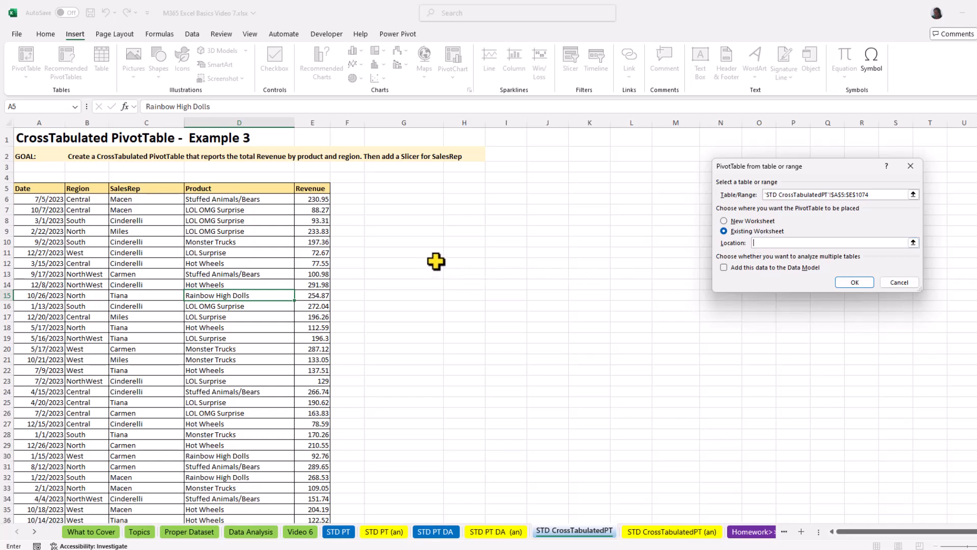
left_click(403, 241)
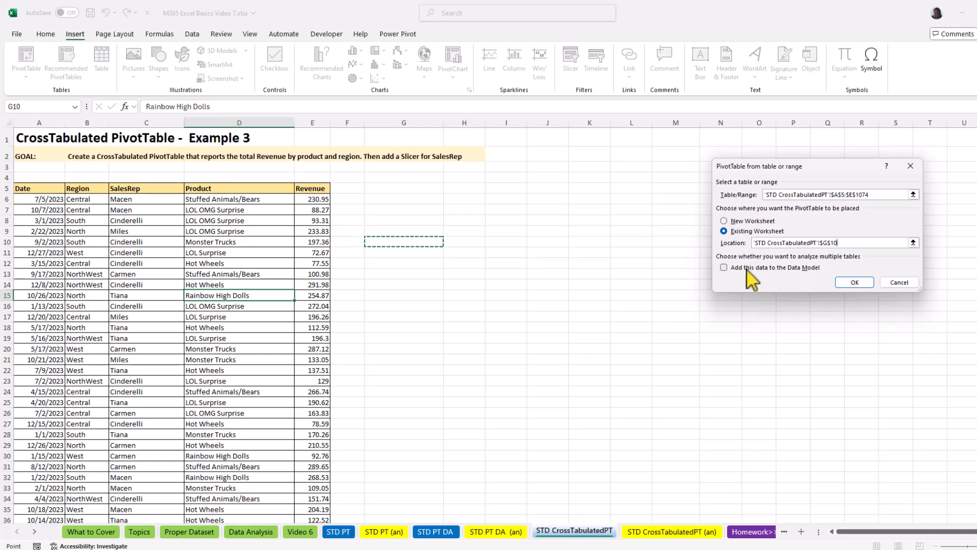
left_click(859, 283)
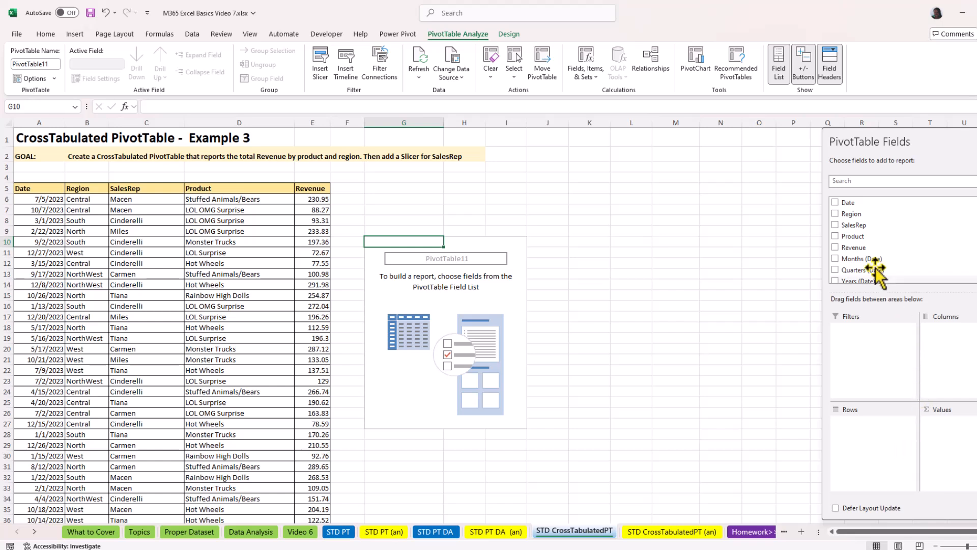
Lay out the PivotTable with Product as rows, Region as columns and the sum of Revenue as values
left_click_drag(837, 215, 885, 458)
left_click_drag(839, 237, 949, 348)
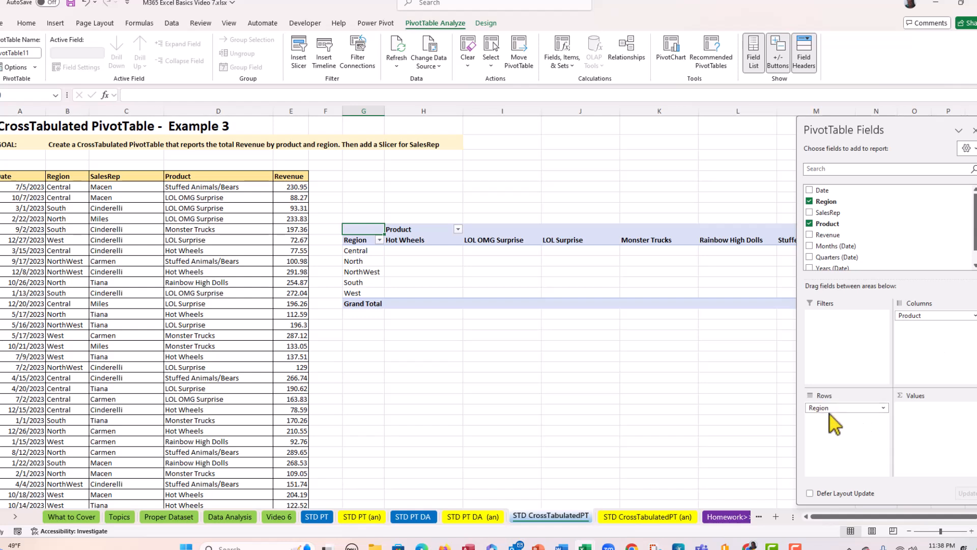
mouse_move(828, 412)
left_mouse_down()
mouse_move(896, 392)
mouse_move(933, 349)
mouse_move(931, 327)
mouse_move(826, 373)
mouse_move(827, 416)
left_mouse_up()
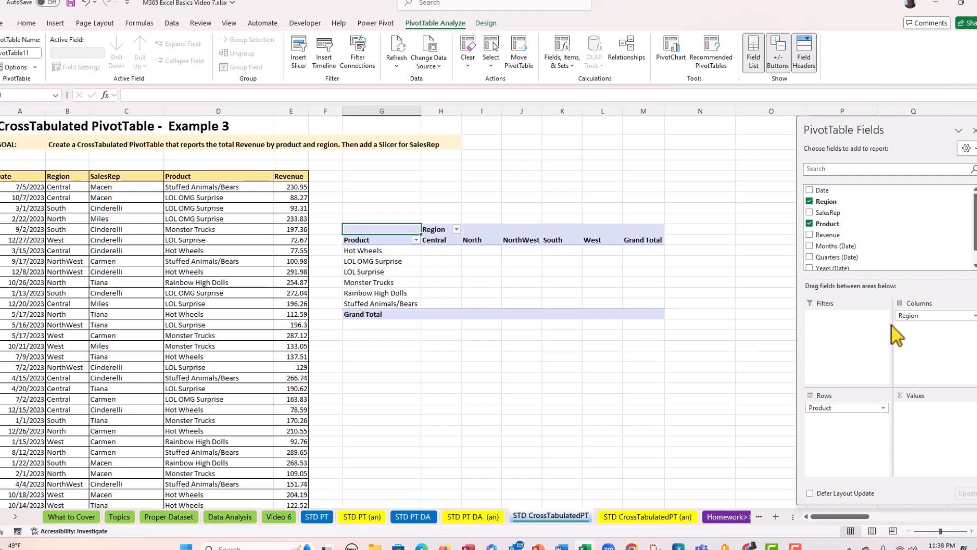
left_click_drag(820, 235, 920, 414)
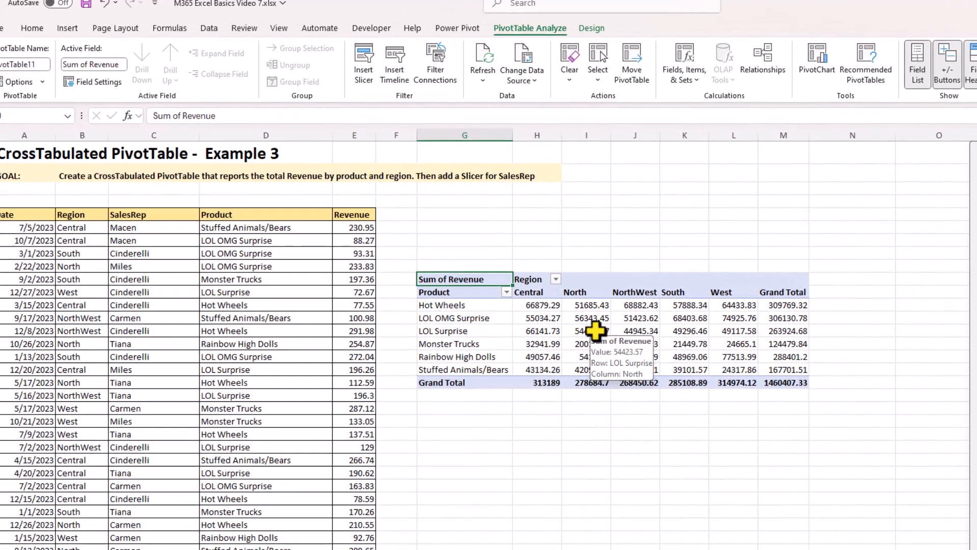
Set the number format of the PivotTable's revenue values to Currency with 2 decimal places and the $ symbol
left_click(596, 332)
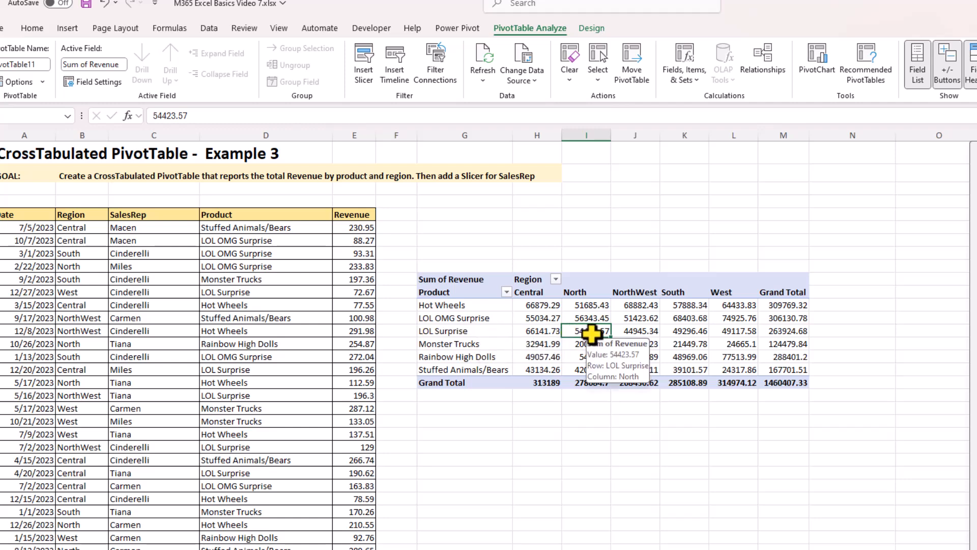
left_click(637, 320)
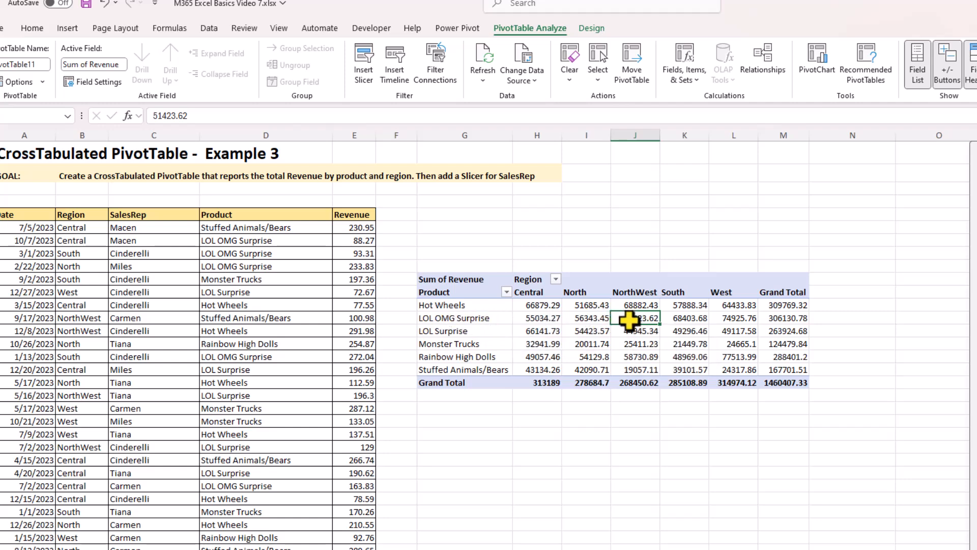
mouse_move(641, 318)
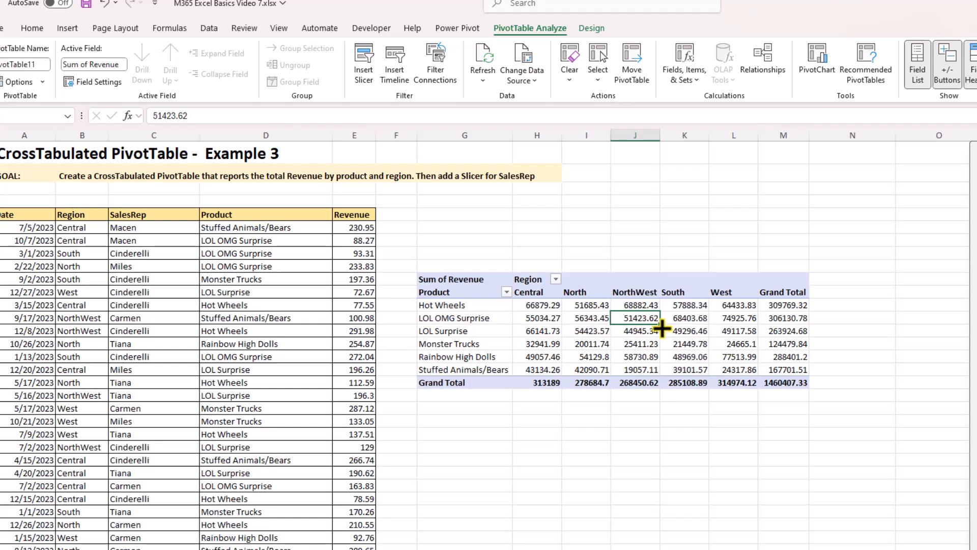
right_click(641, 319)
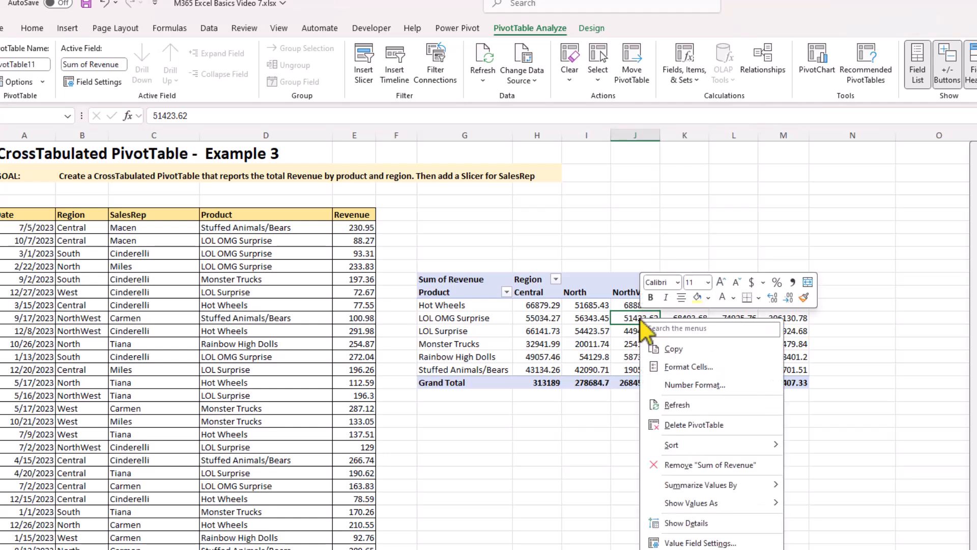
left_click(680, 384)
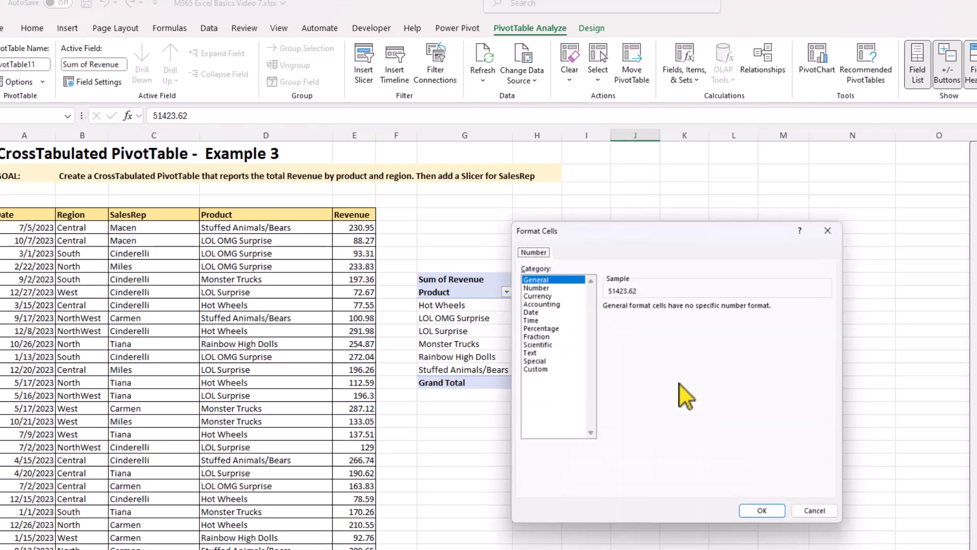
left_click(534, 294)
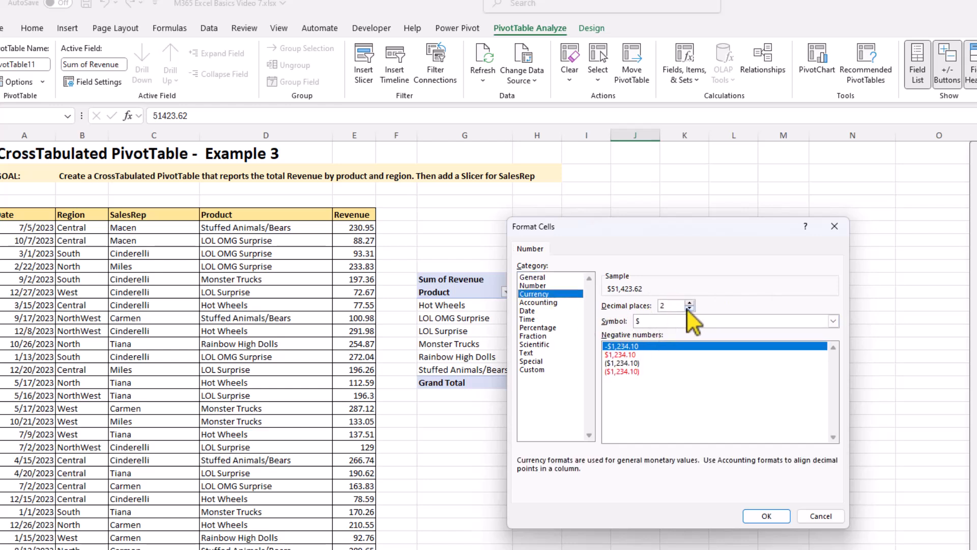
left_click(767, 516)
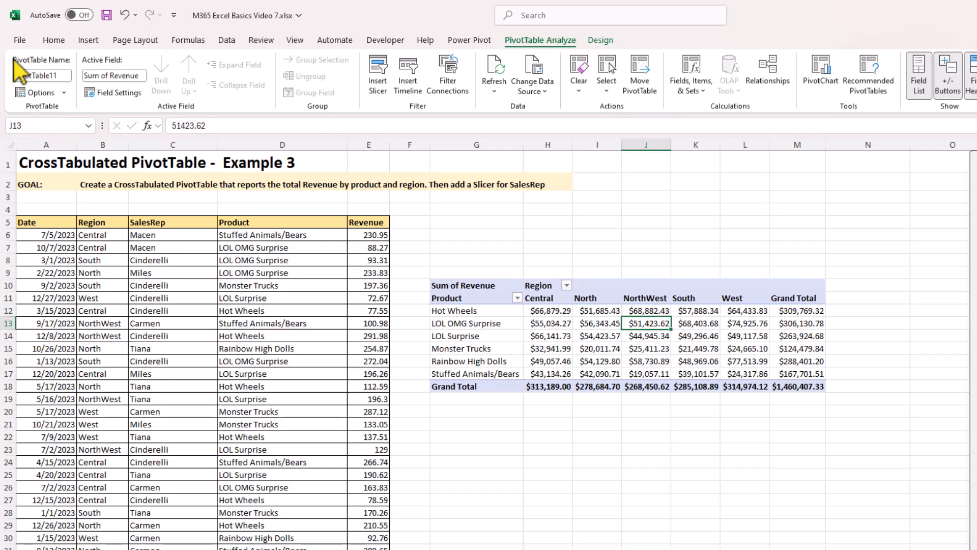
Rename the PivotTable to RegionalRev
left_click(57, 75)
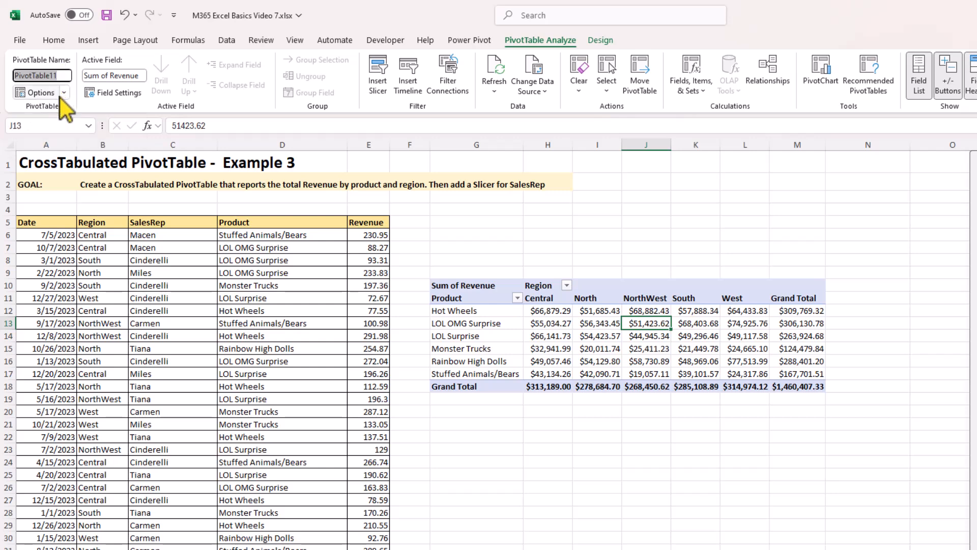
type("Regi")
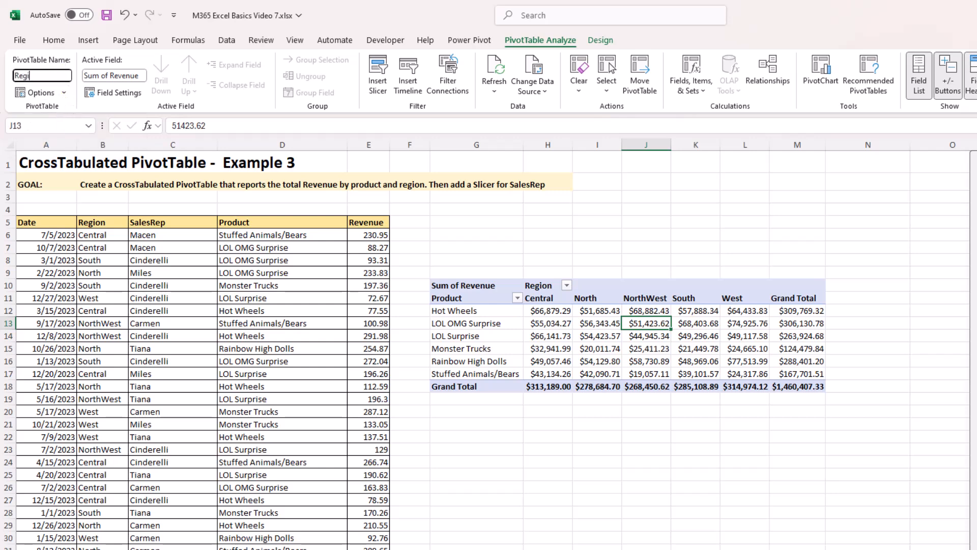
type("onalRev")
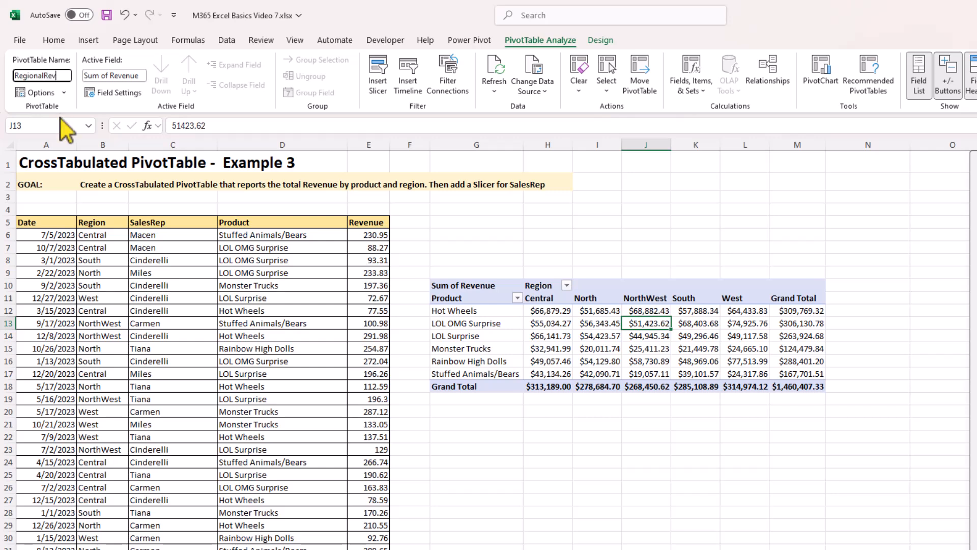
key("Return")
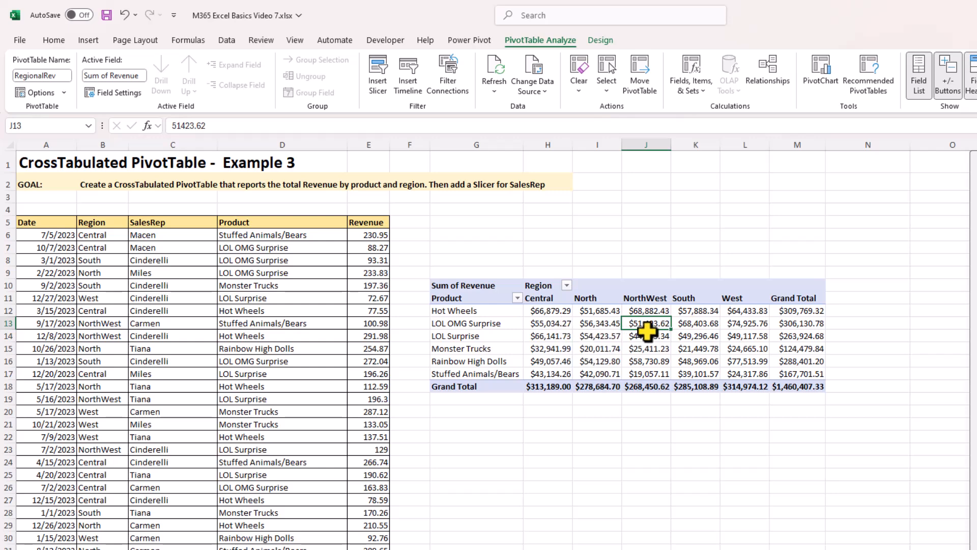
Insert a SalesRep slicer for the PivotTable and move its upper-left corner to cell G5
mouse_move(618, 341)
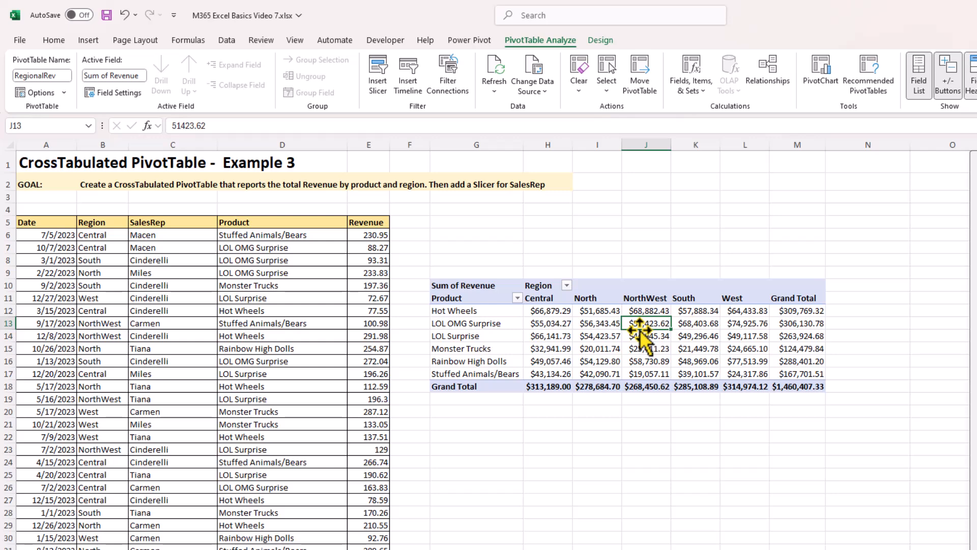
mouse_move(638, 321)
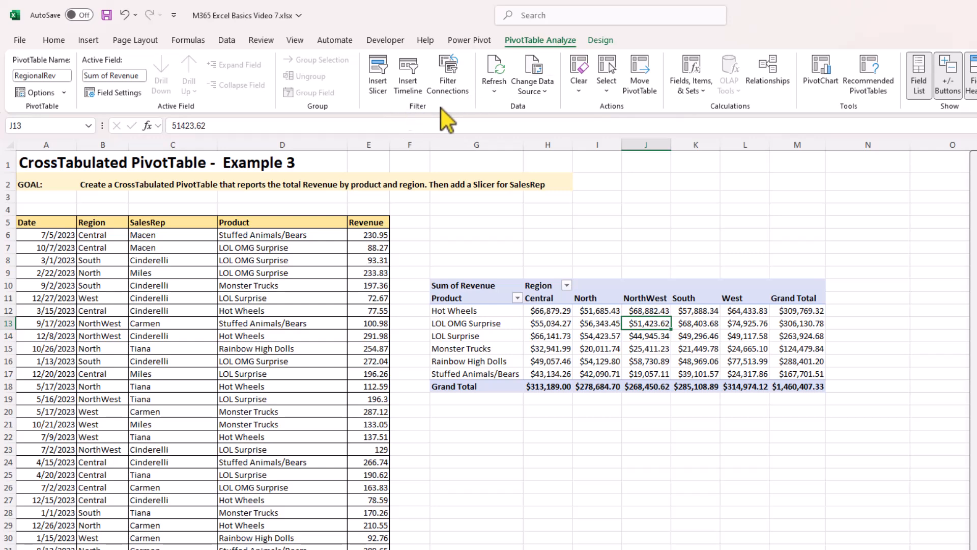
left_click(378, 75)
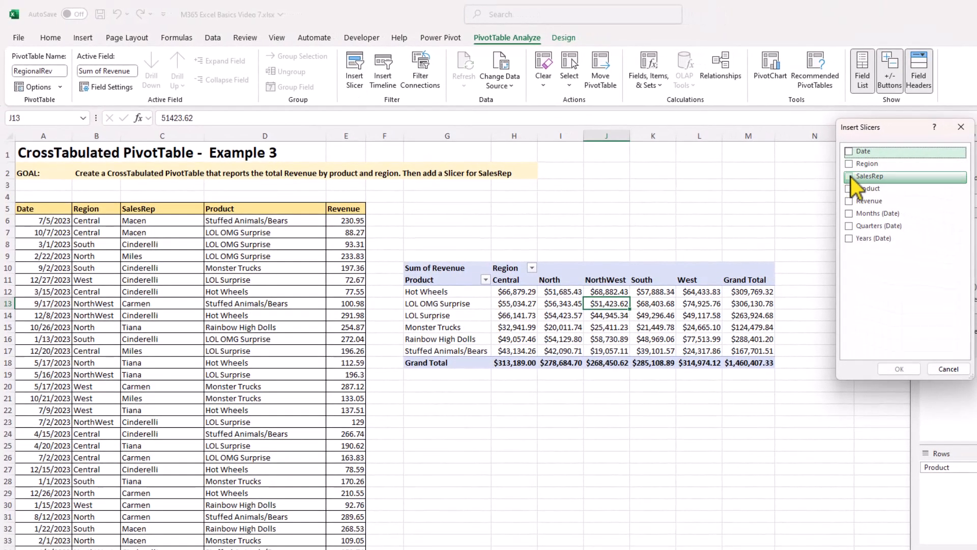
left_click(848, 177)
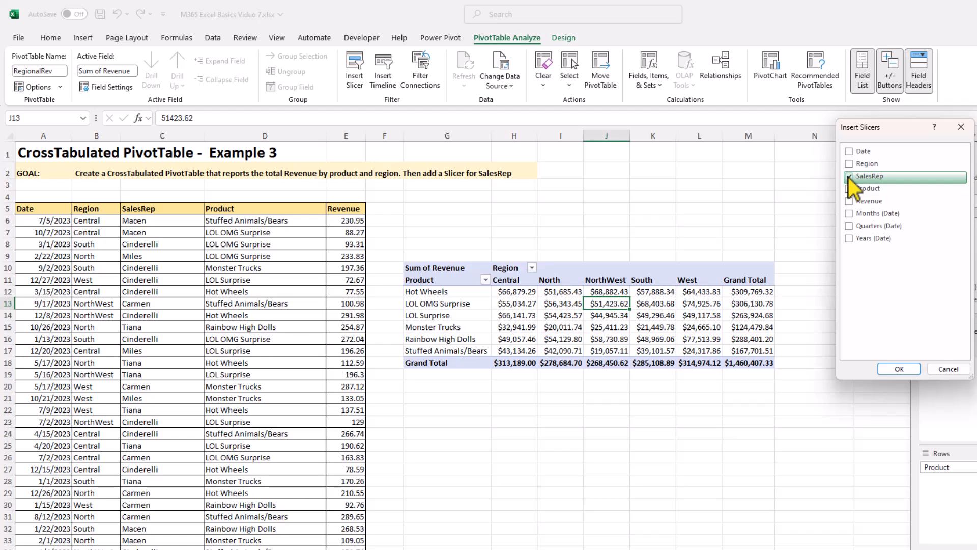
left_click(900, 368)
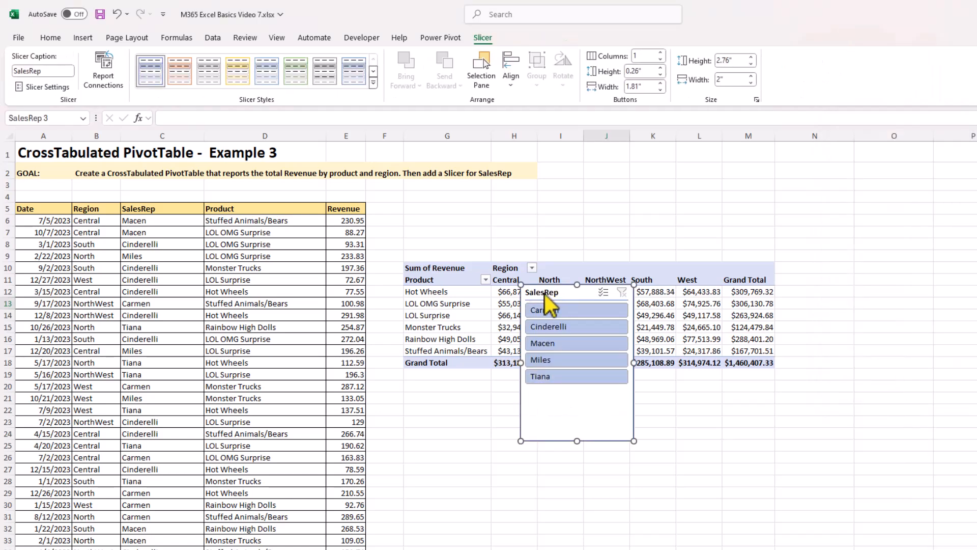
left_click_drag(555, 294, 438, 211)
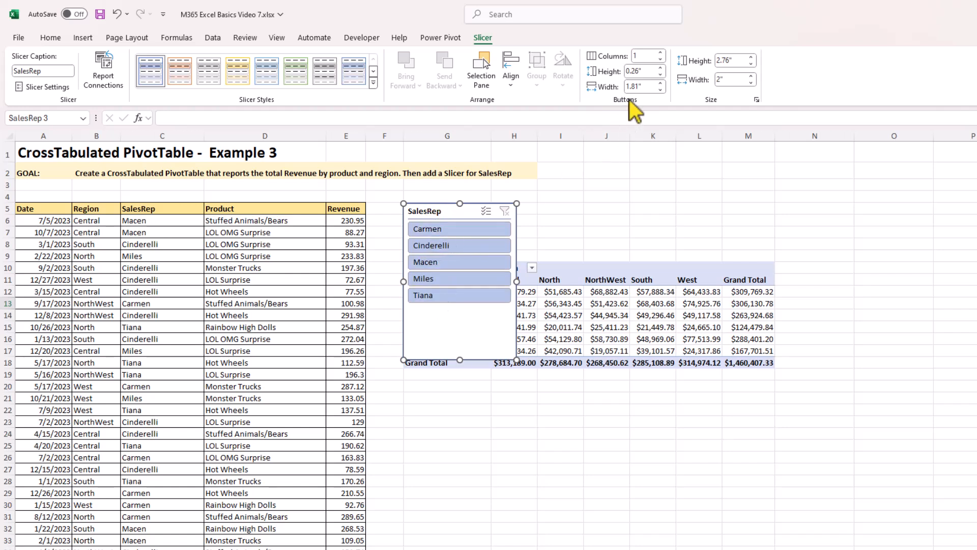
Arrange the SalesRep slicer in 5 columns and resize it to about 0.78" high and 6.52" wide above the PivotTable
left_click(661, 54)
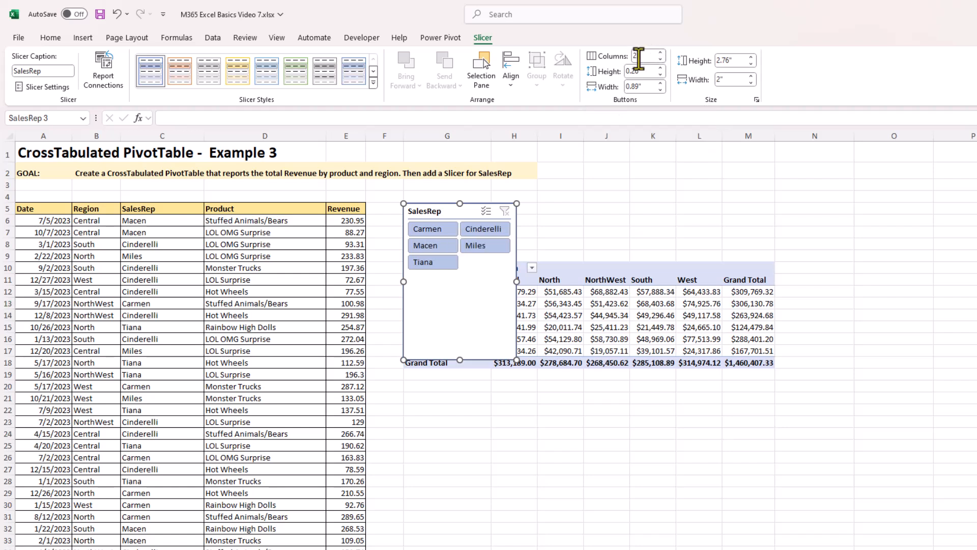
left_click(638, 56)
type("5")
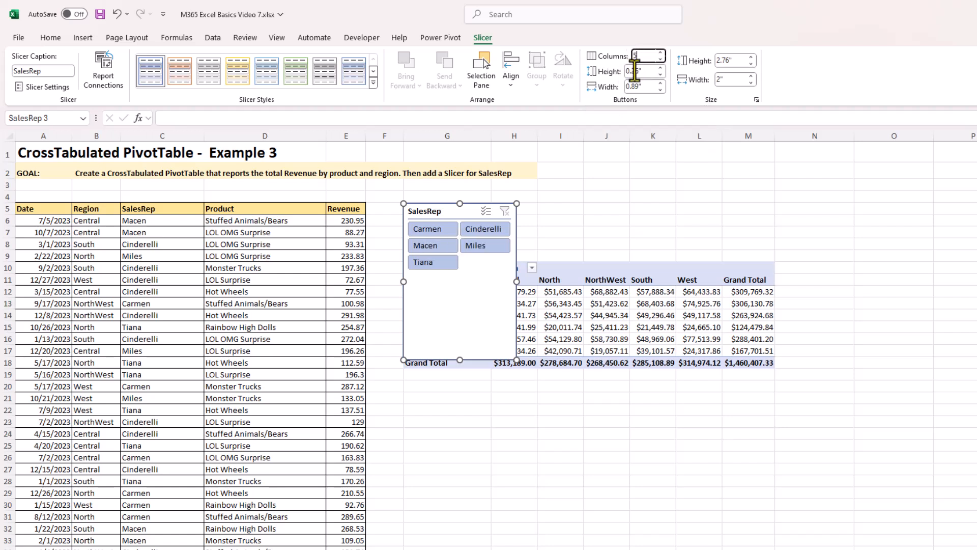
key("Return")
left_click_drag(460, 361, 757, 247)
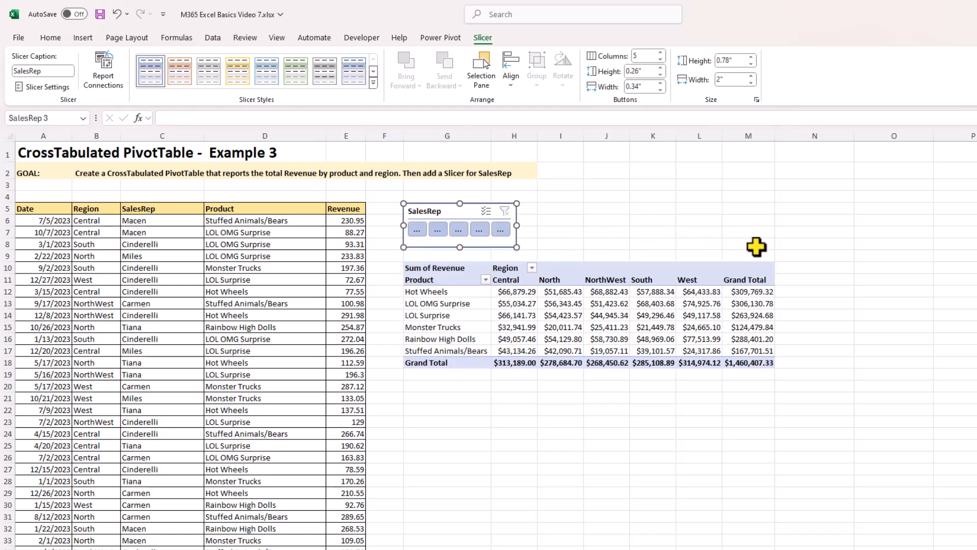
left_click_drag(517, 225, 774, 224)
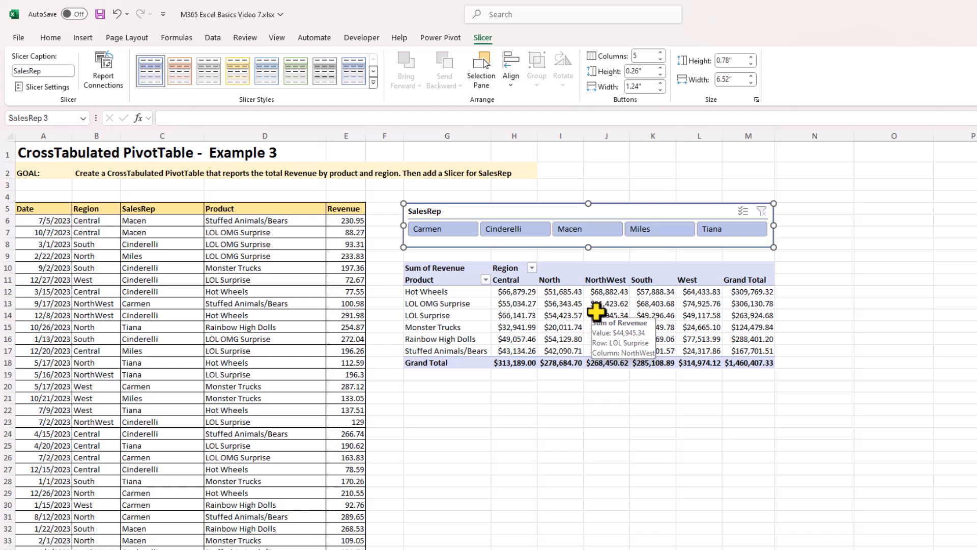
Test the SalesRep slicer by filtering the cross-tabulated PivotTable to the fifth rep, and clear the filter
left_click(727, 230)
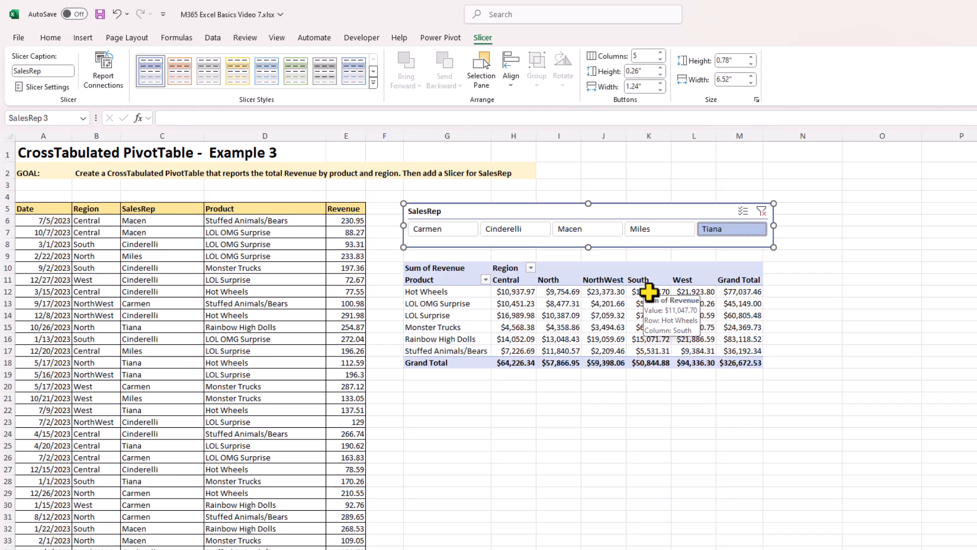
left_click(601, 292)
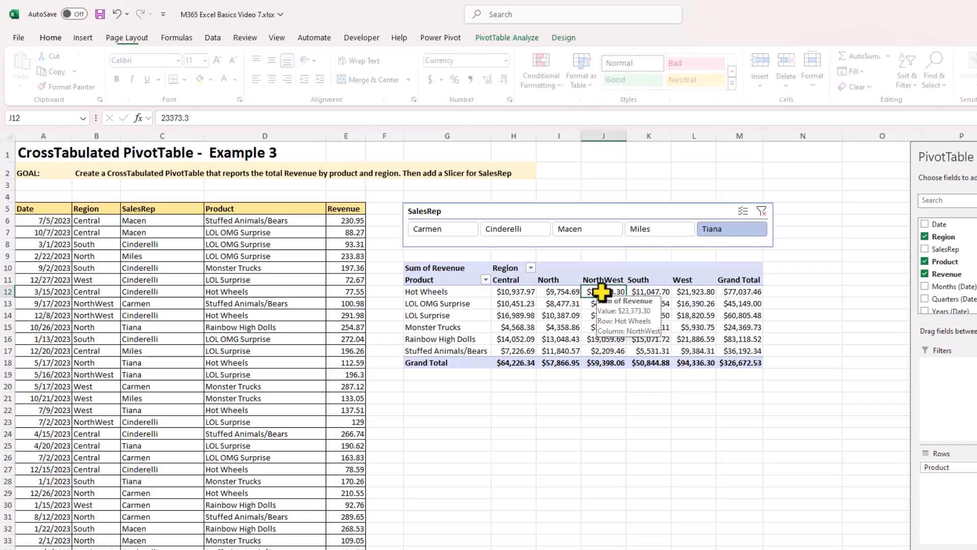
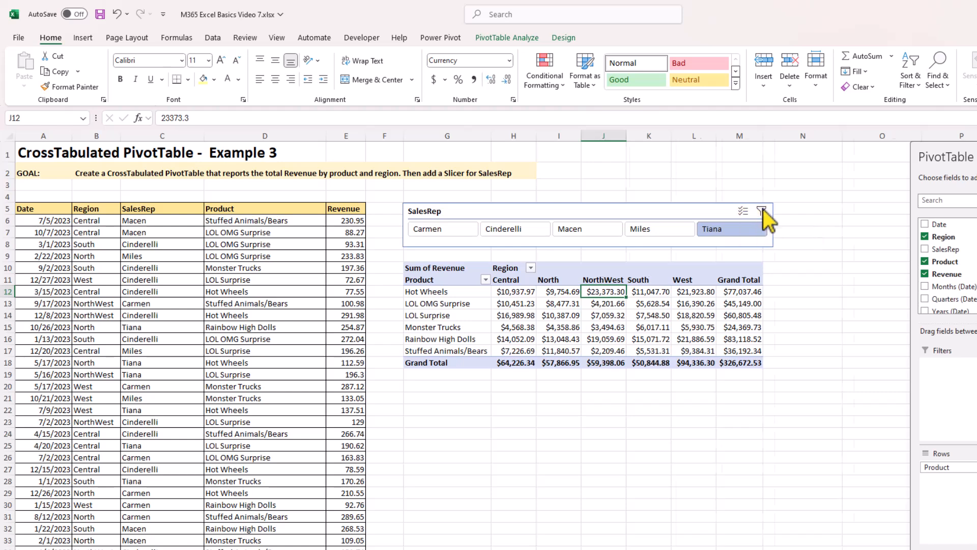
left_click(762, 210)
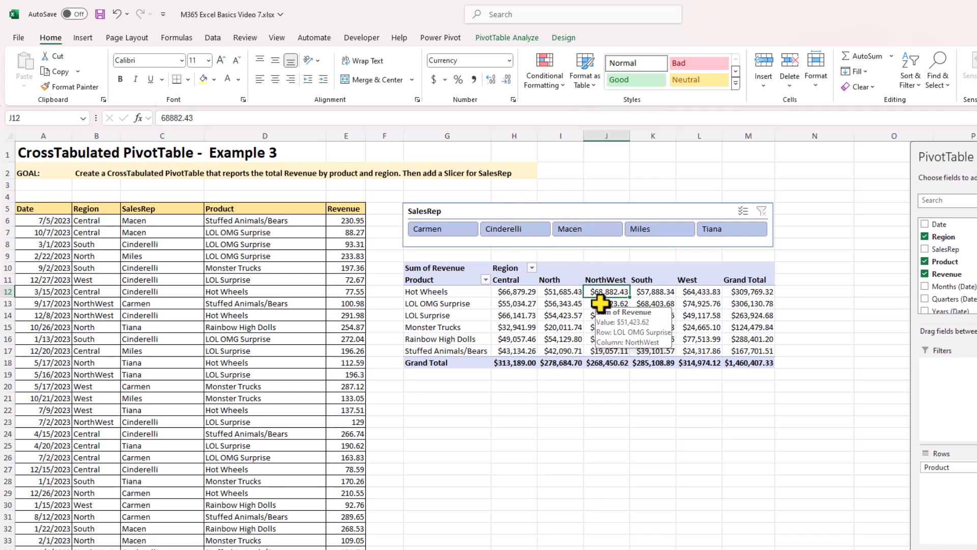
Apply the gold style from the third row of the Light PivotTable styles to the cross-tabulated PivotTable
left_click(563, 37)
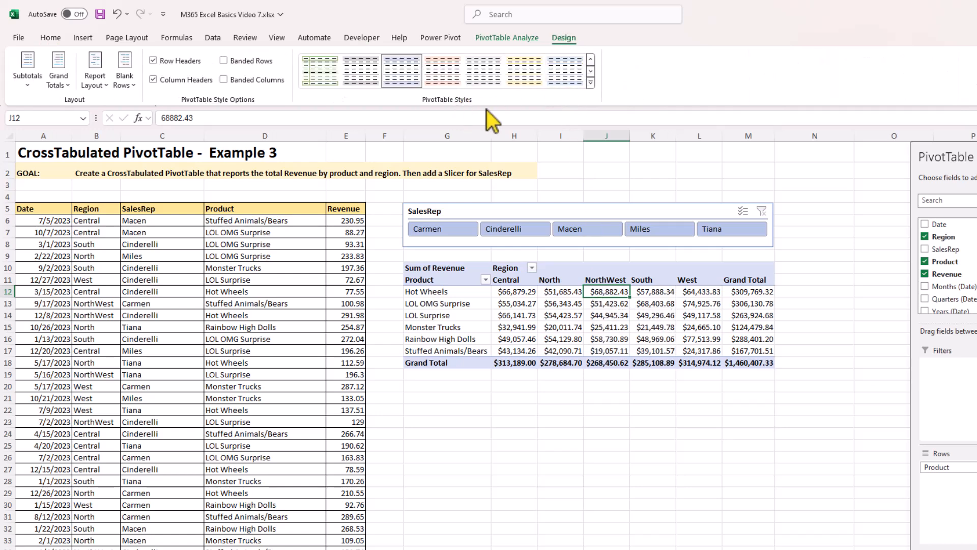
left_click(590, 82)
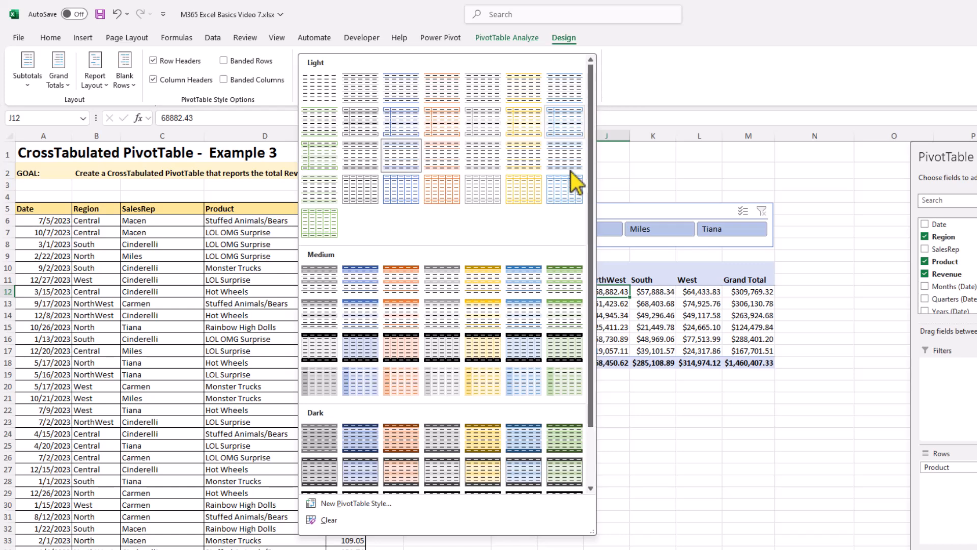
left_click(524, 152)
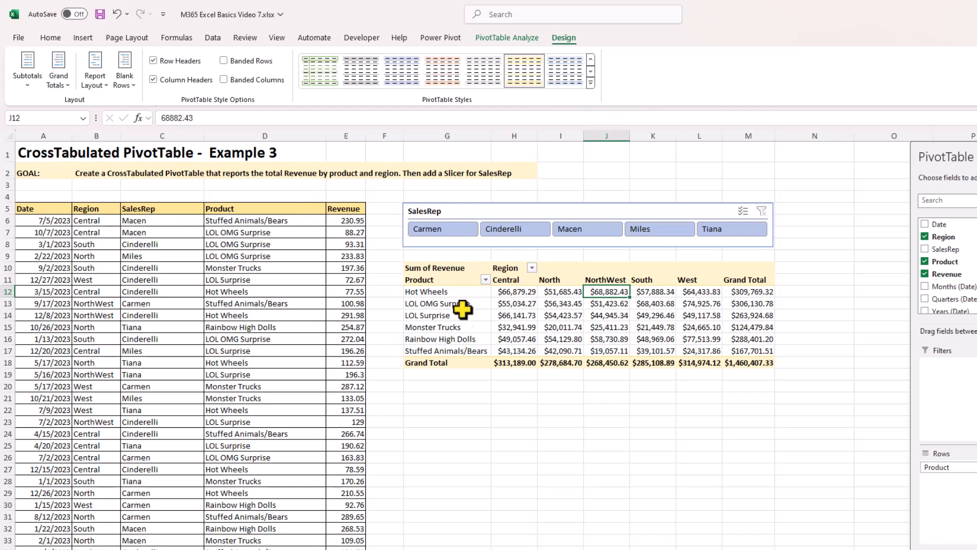
Apply the gold Light slicer style to the SalesRep slicer to match the PivotTable, and reselect a PivotTable cell
left_click(588, 210)
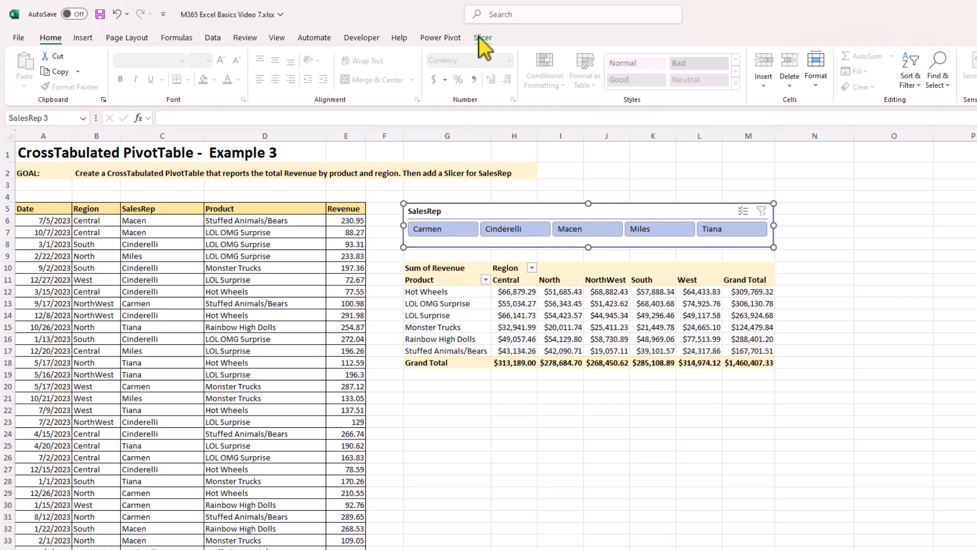
left_click(481, 37)
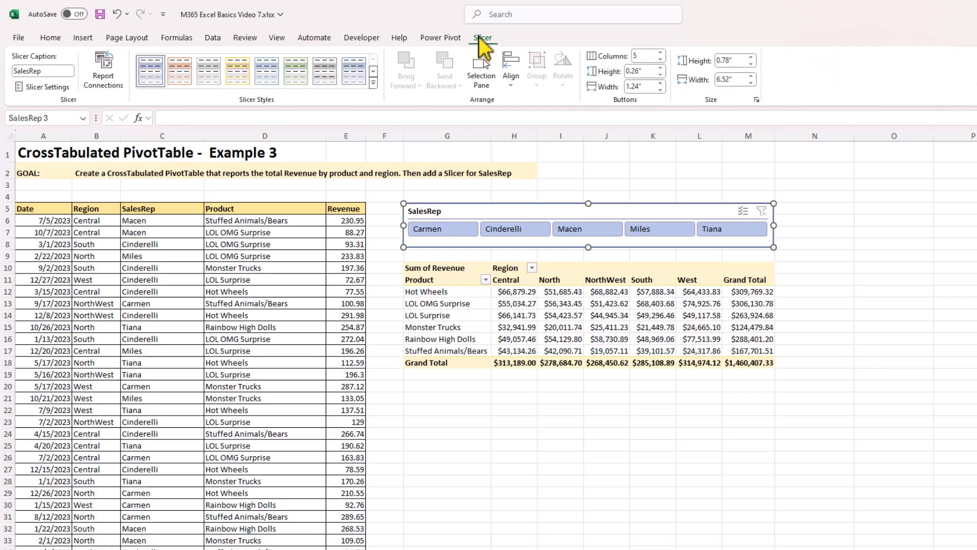
left_click(374, 83)
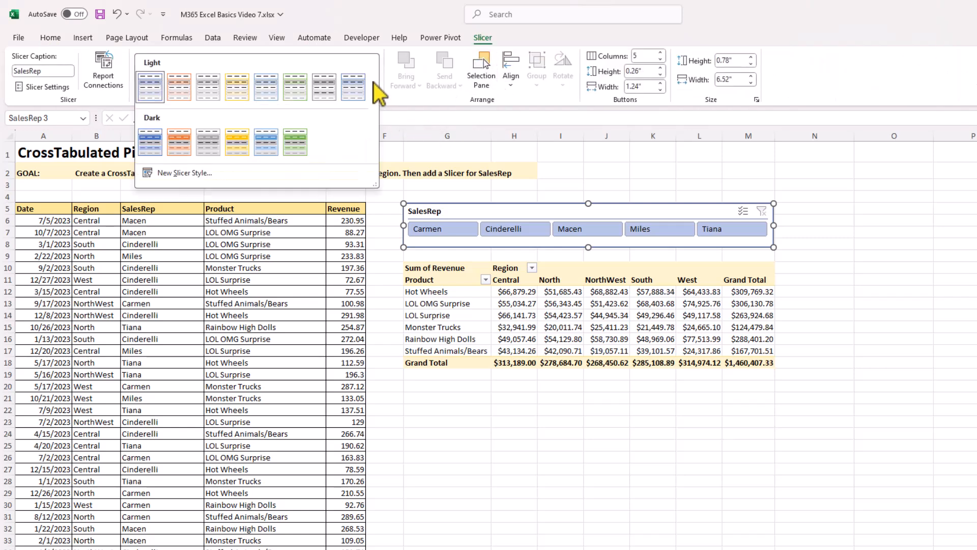
left_click(240, 89)
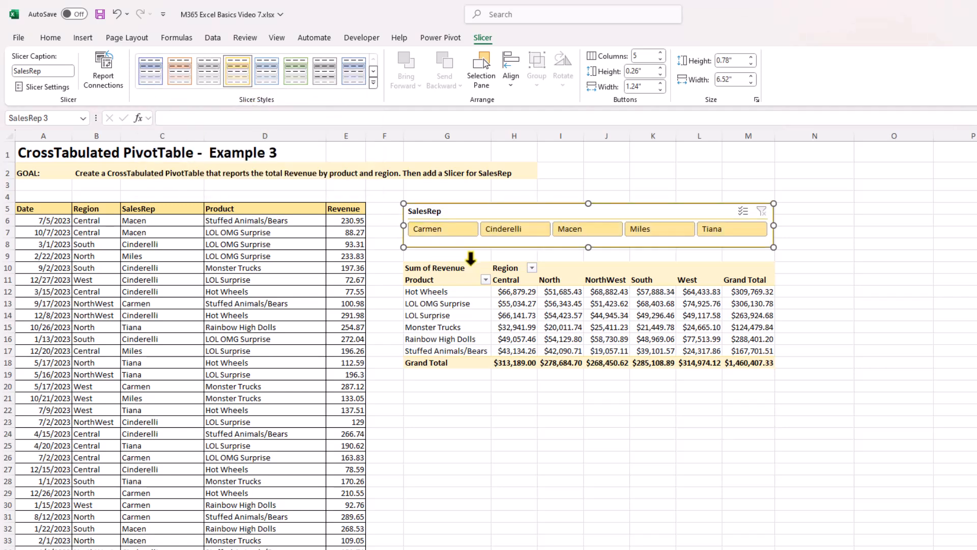
left_click(562, 304)
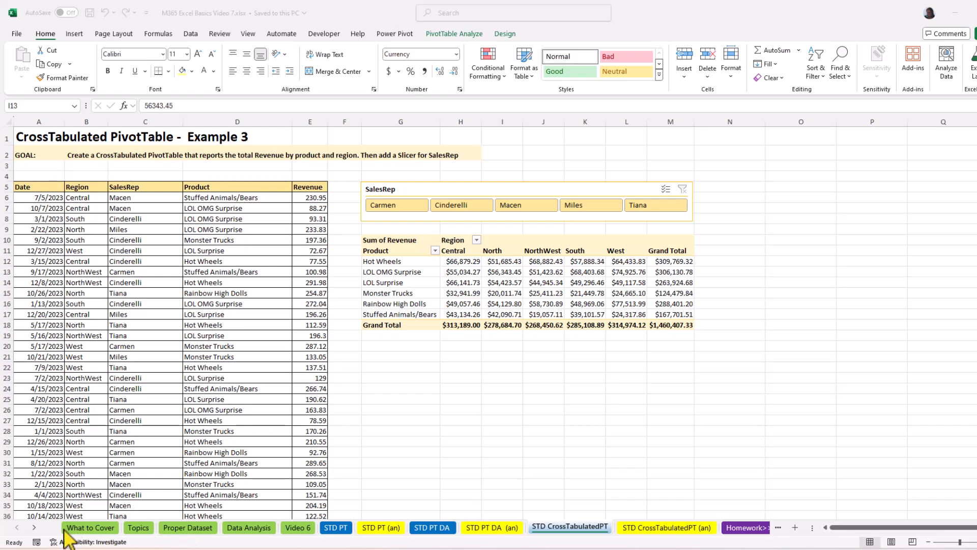
left_click(34, 527)
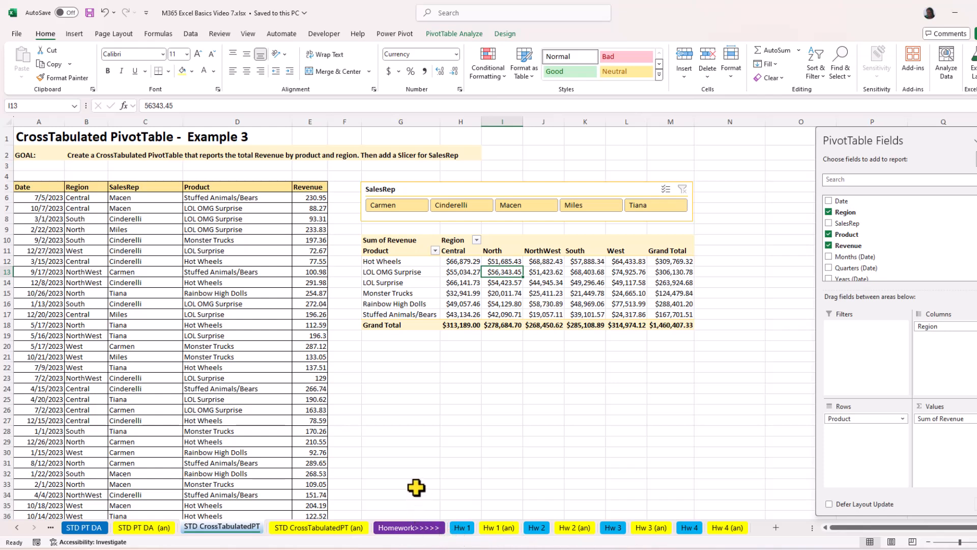
left_click(403, 348)
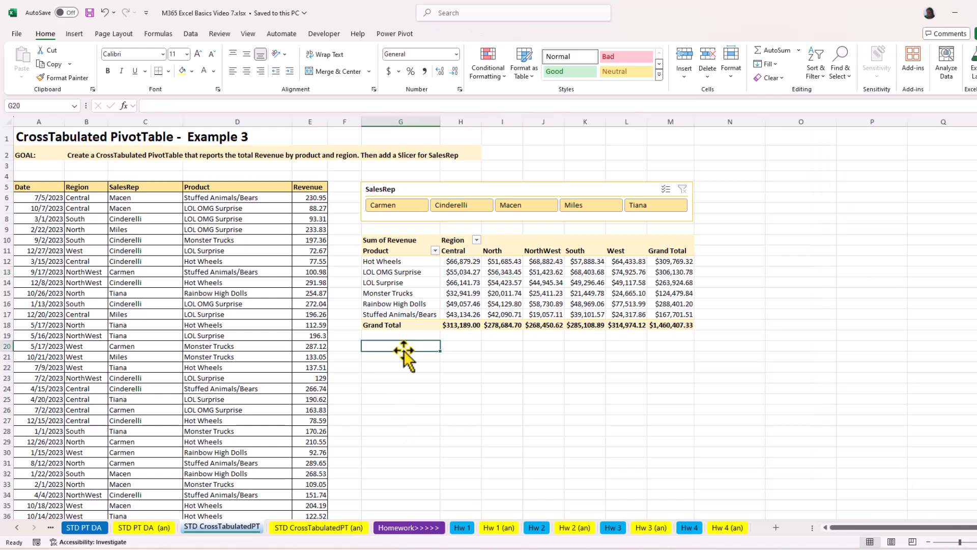